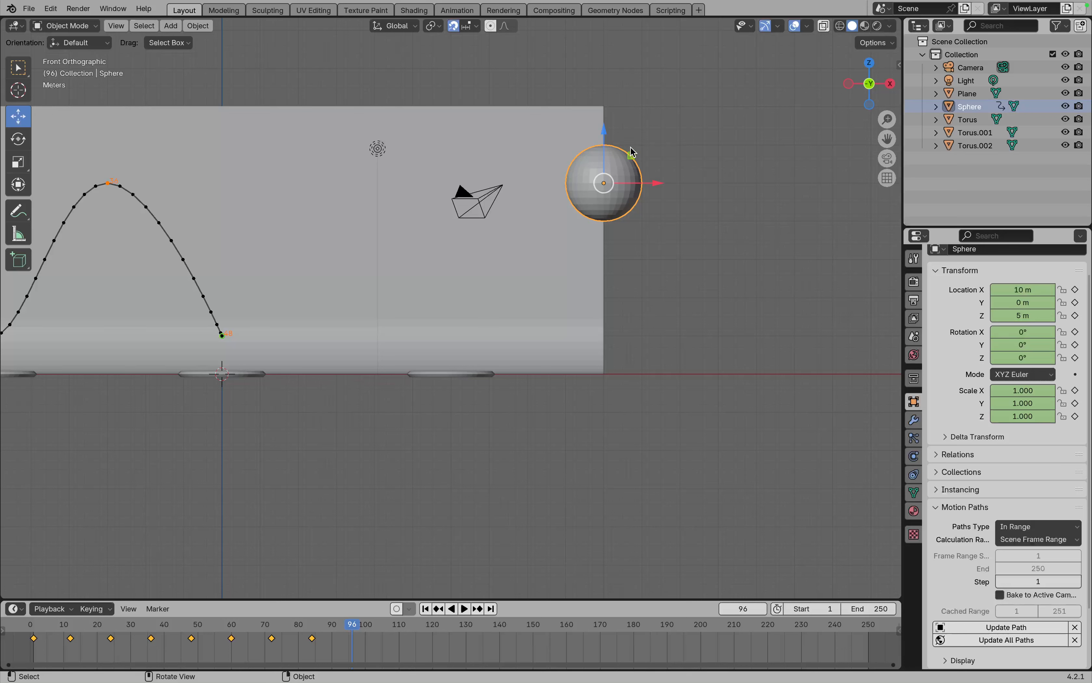
- Move the sphere to X 12 m, Z 1 m at frame 96, keyframe it, and update its motion path
drag(632, 159, 732, 337)
key(i)
click(1013, 627)
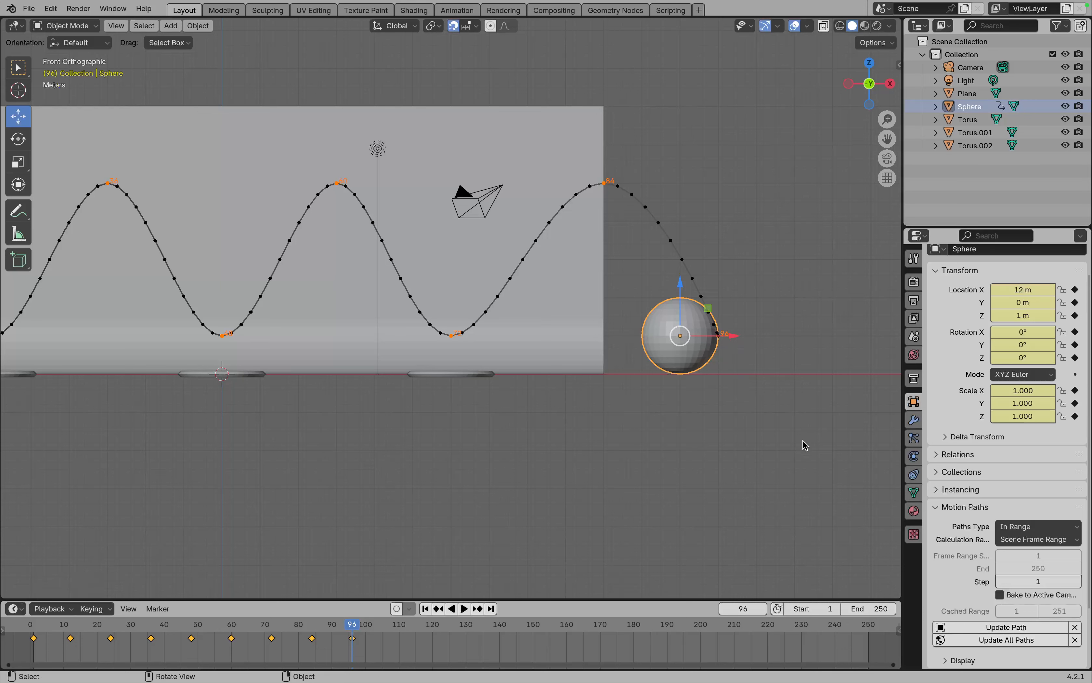
click(975, 625)
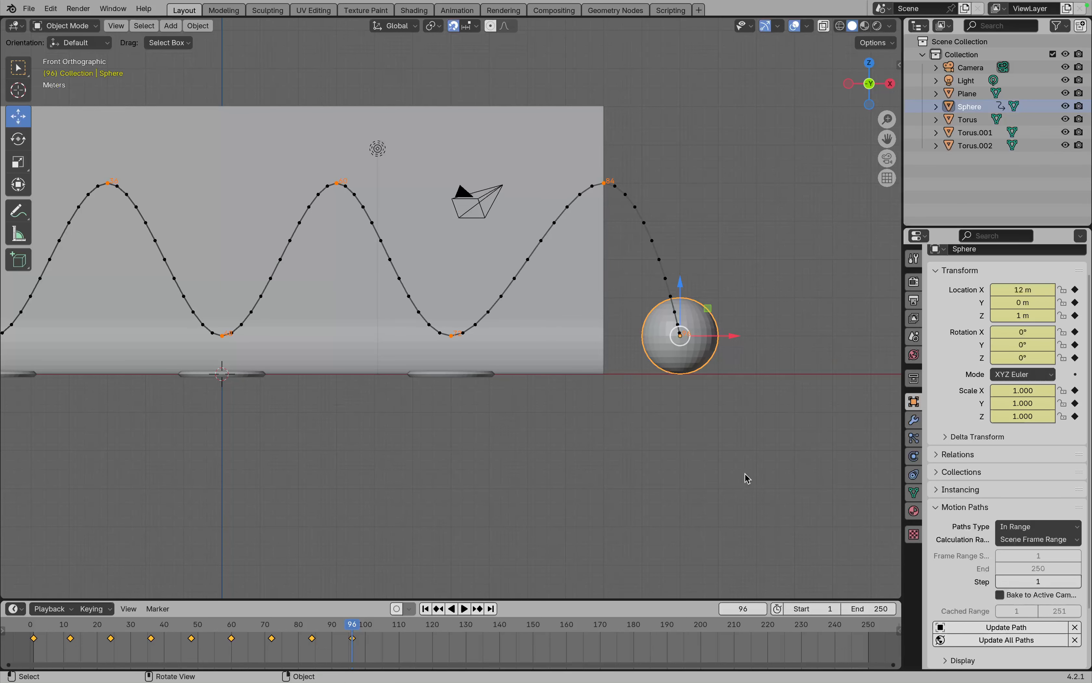
- At frame 84, move the sphere to X 9 m, keyframe it, and update its motion path
click(313, 630)
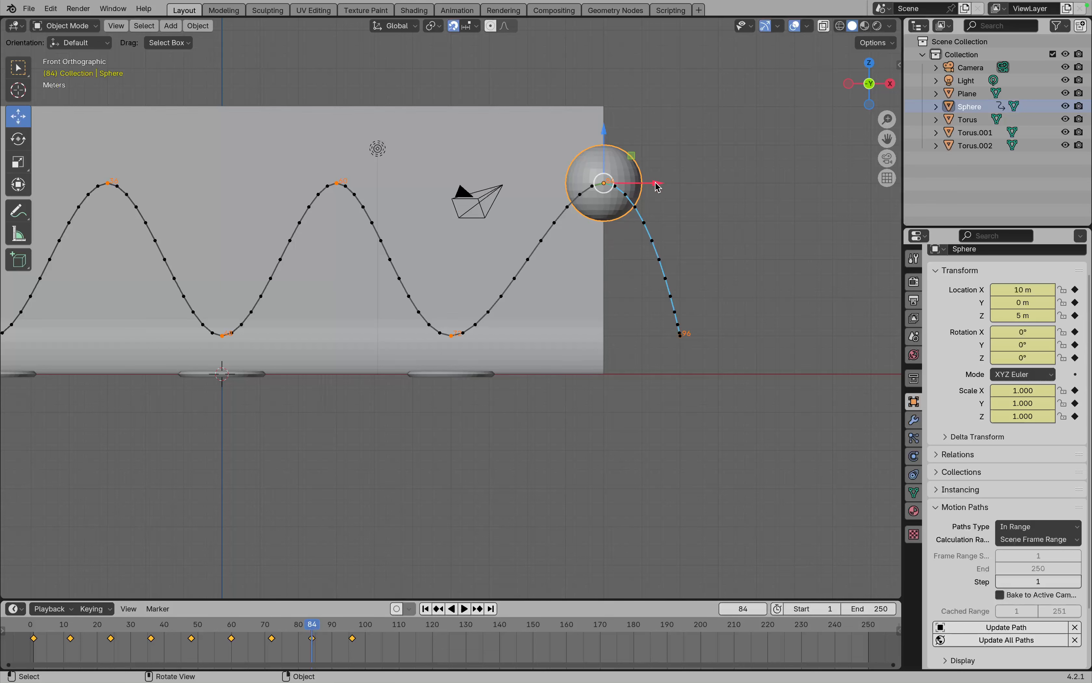
drag(658, 186, 620, 184)
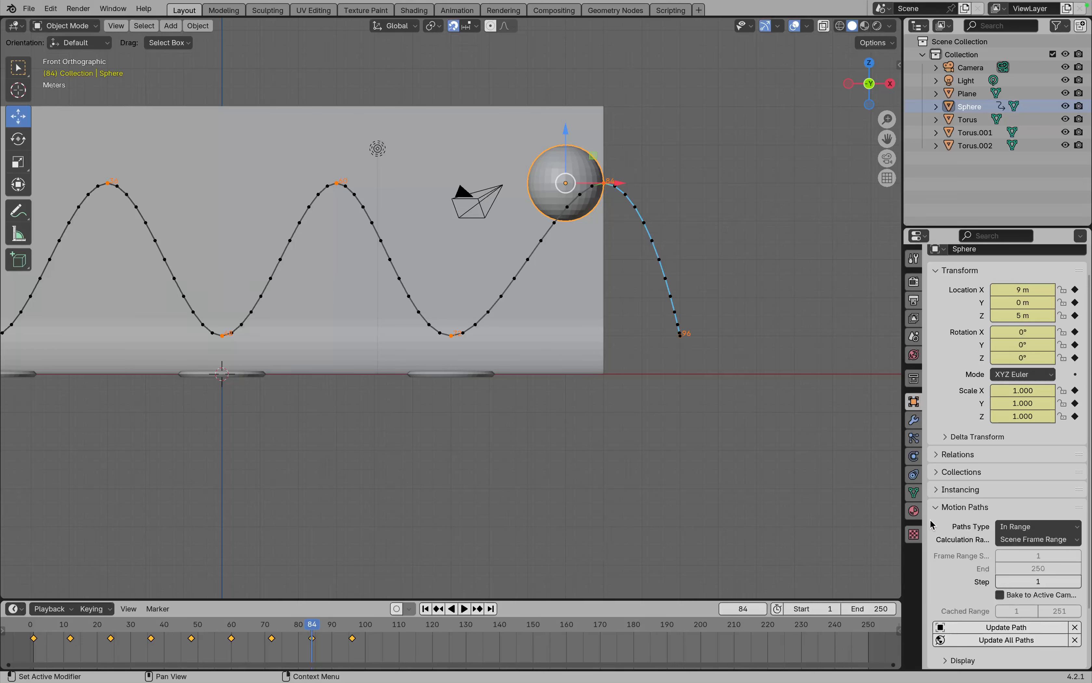
click(985, 634)
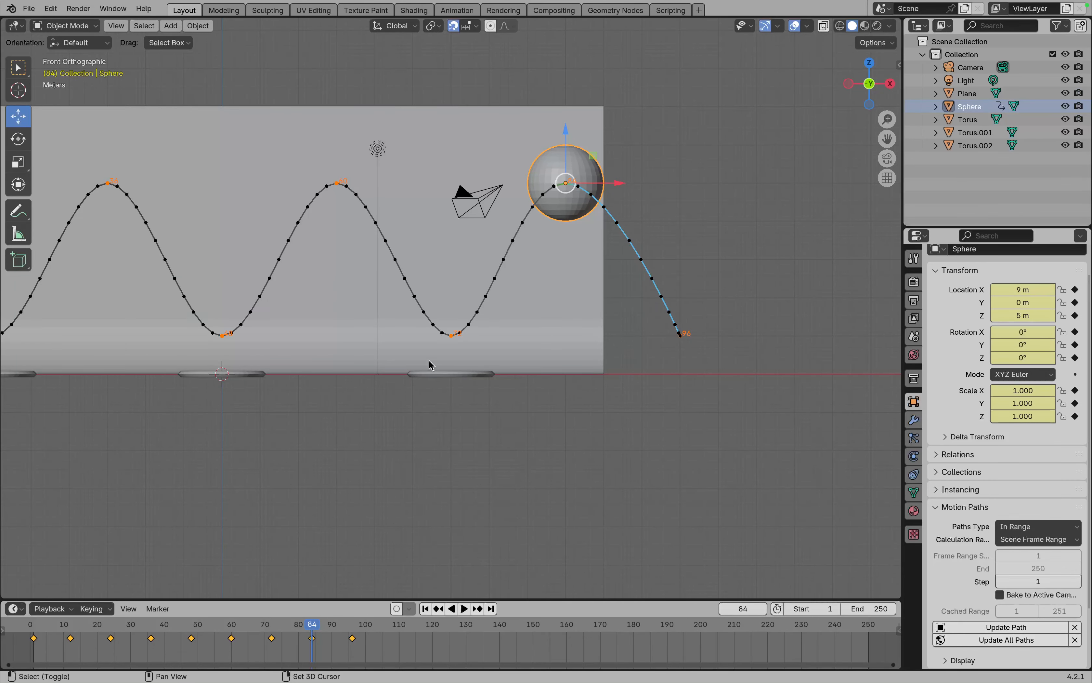
- Set the animation's end frame to 96 and play back the sphere's full bounce path
shift+scroll(429, 360, left, 5)
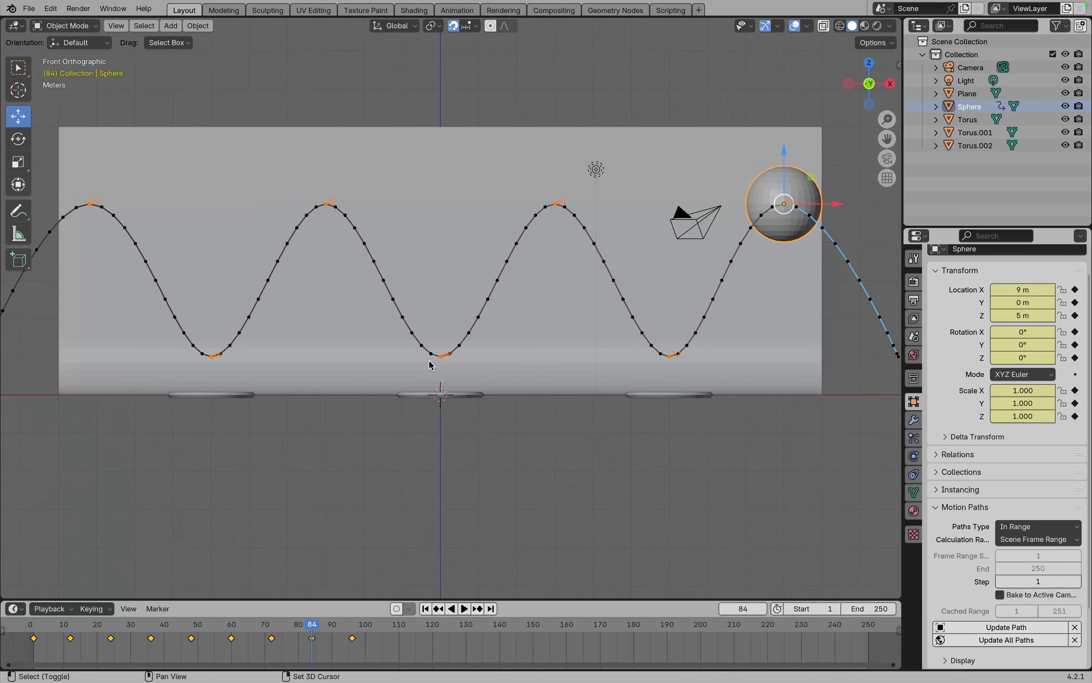
scroll(431, 364, up, 2)
scroll(431, 365, down, 4)
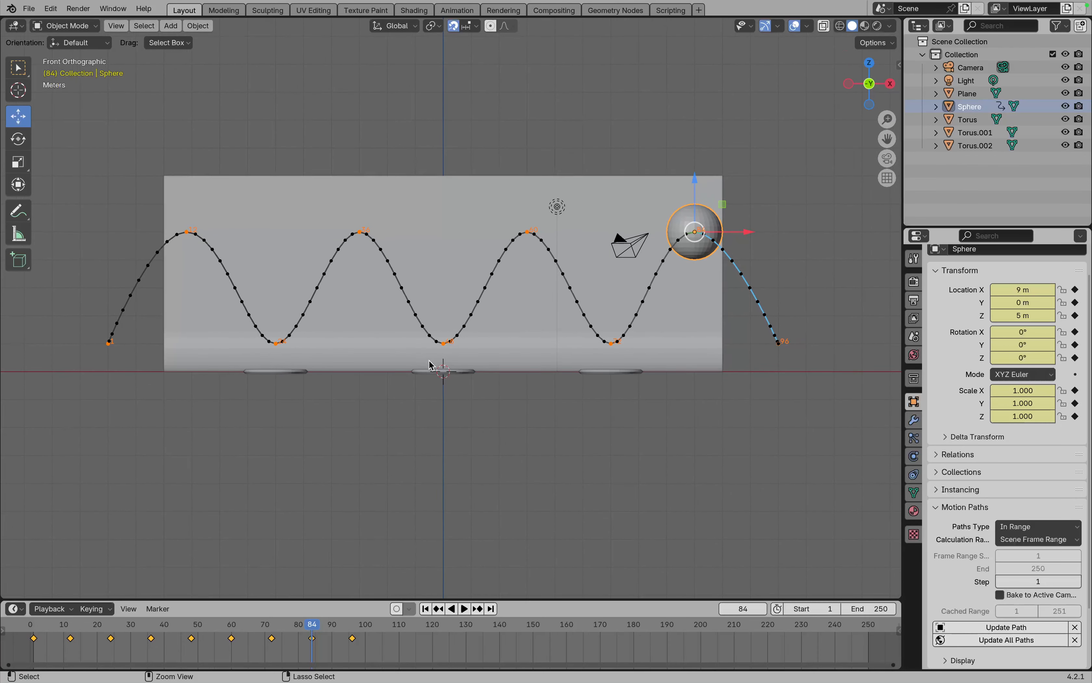
key(space)
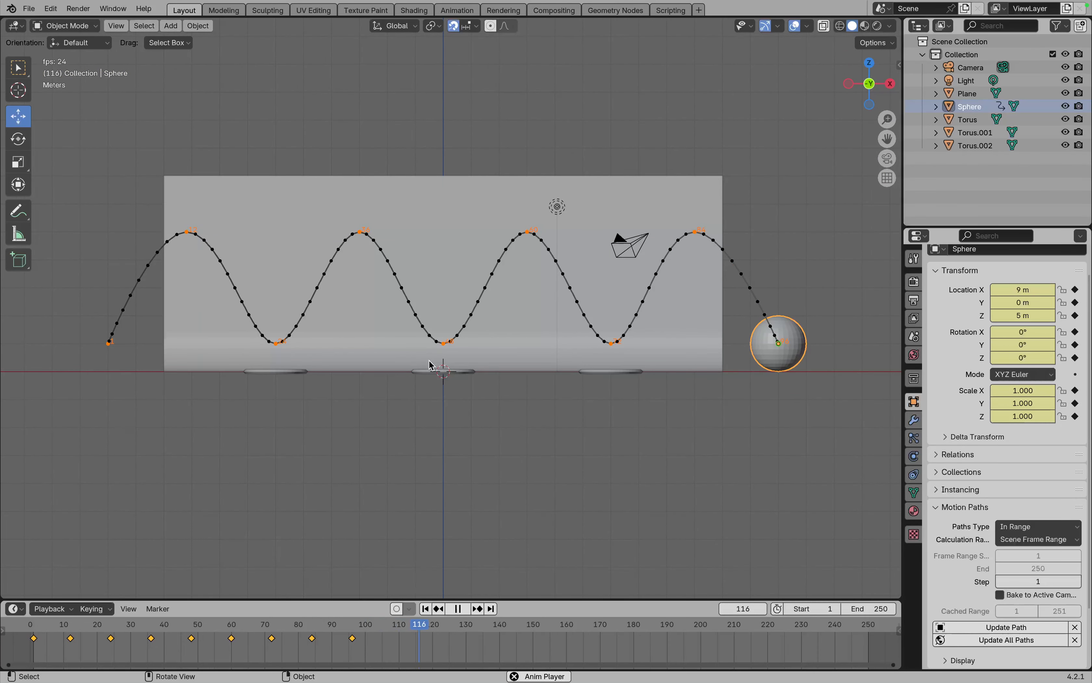
key(space)
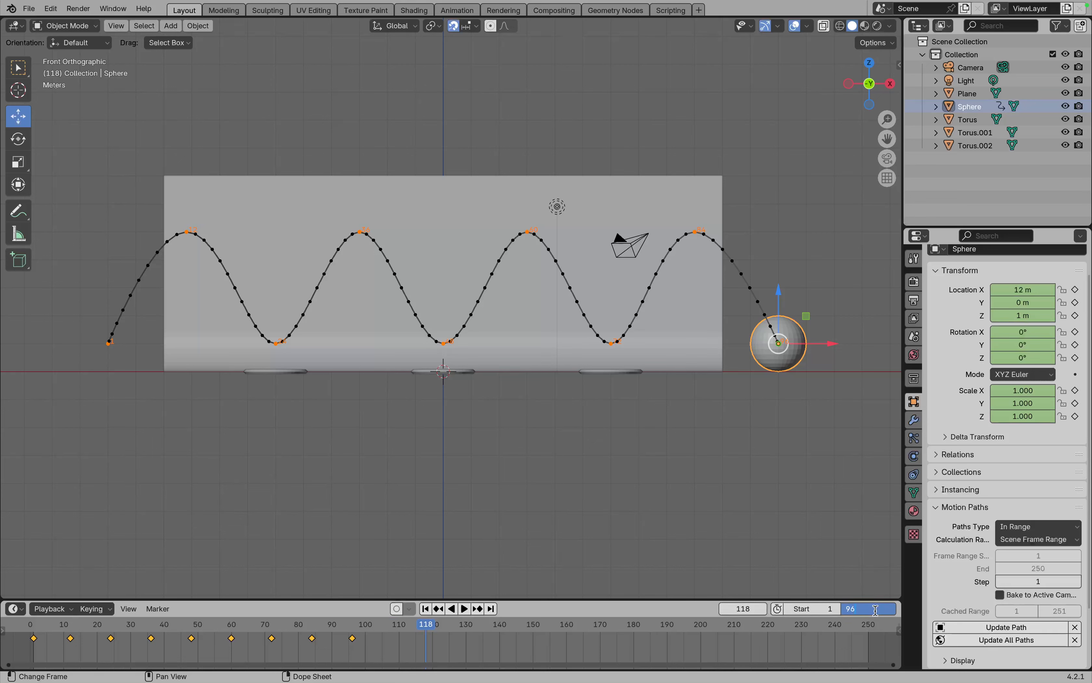
key(Return)
key(space)
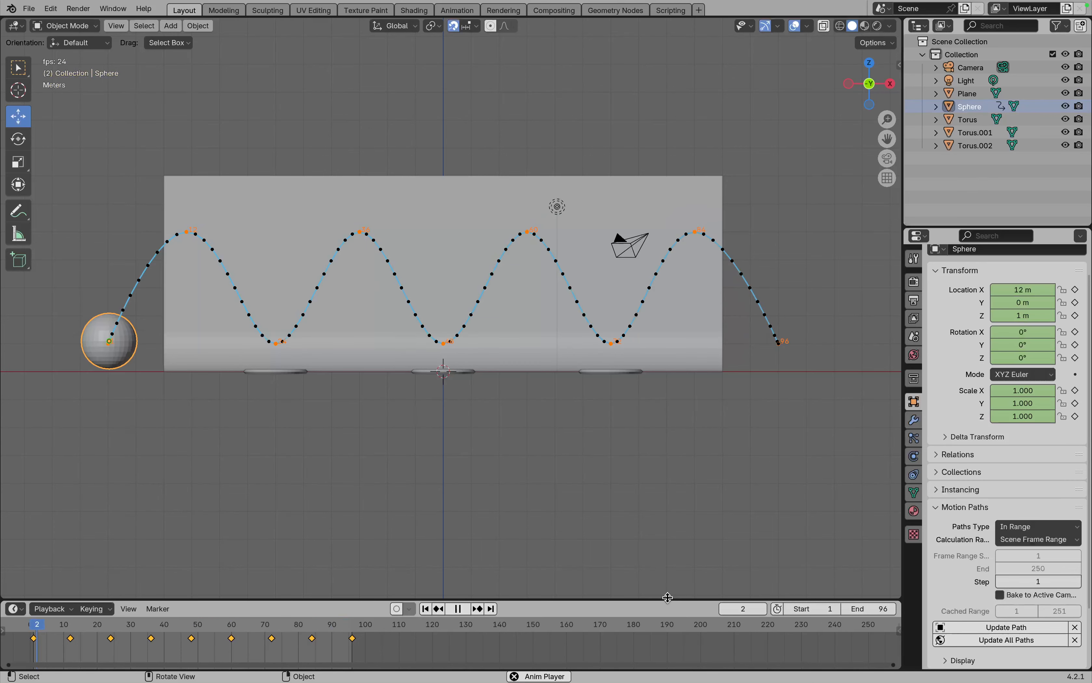
- Enlarge the timeline area and switch it to the Graph Editor
drag(669, 599, 407, 438)
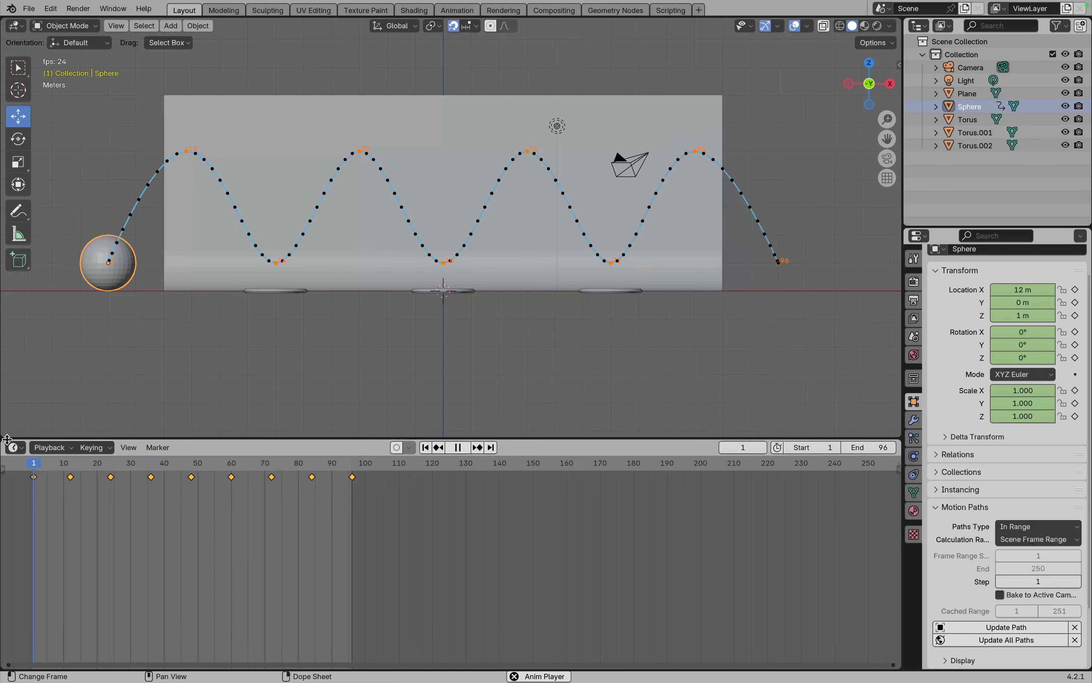
click(17, 451)
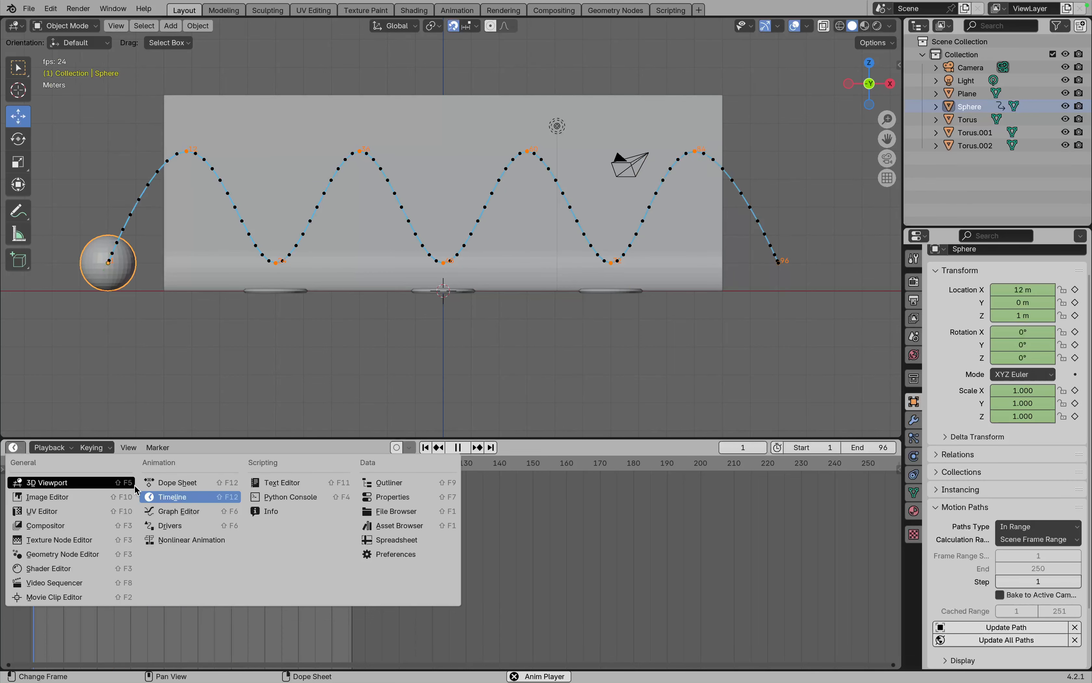
click(180, 511)
- Show only the sphere's Z Location curve and hide the graph's sidebar
click(15, 500)
drag(25, 512, 24, 606)
click(25, 535)
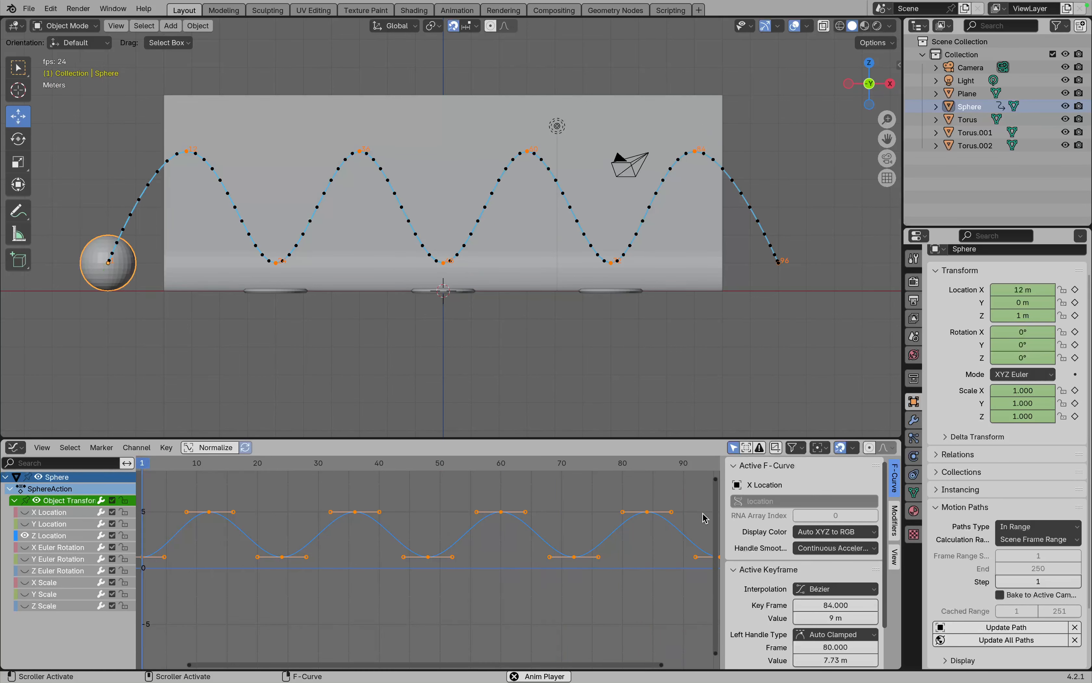
key(n)
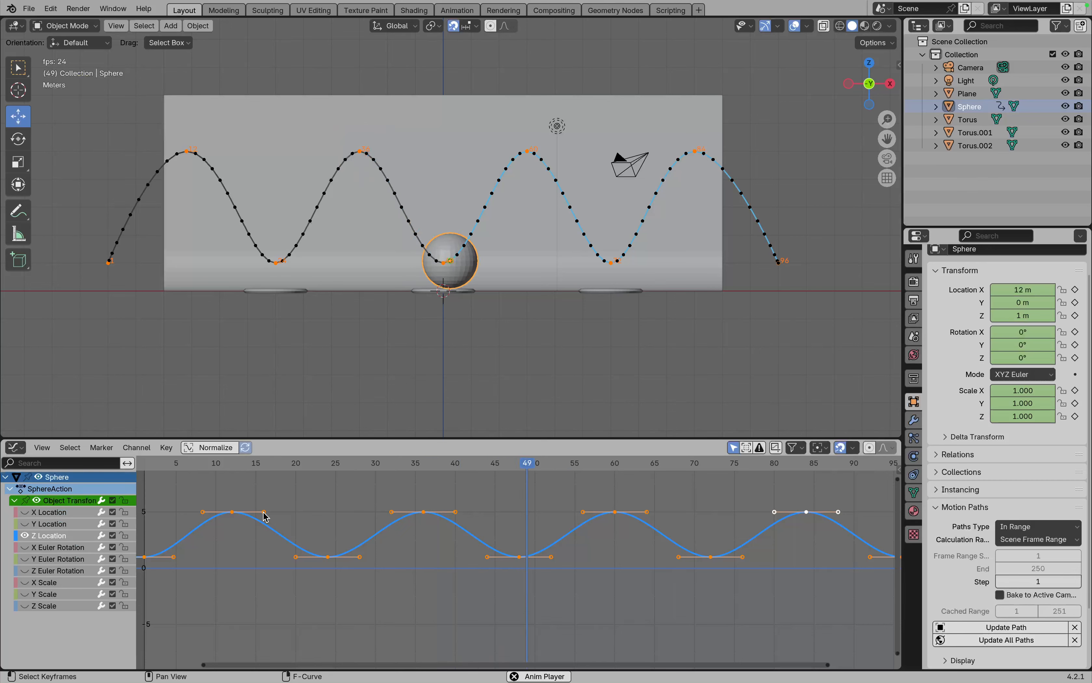
- Try steepening the Z Location curve with the right handle of the frame 12 keyframe, and update the motion path
drag(261, 514, 259, 538)
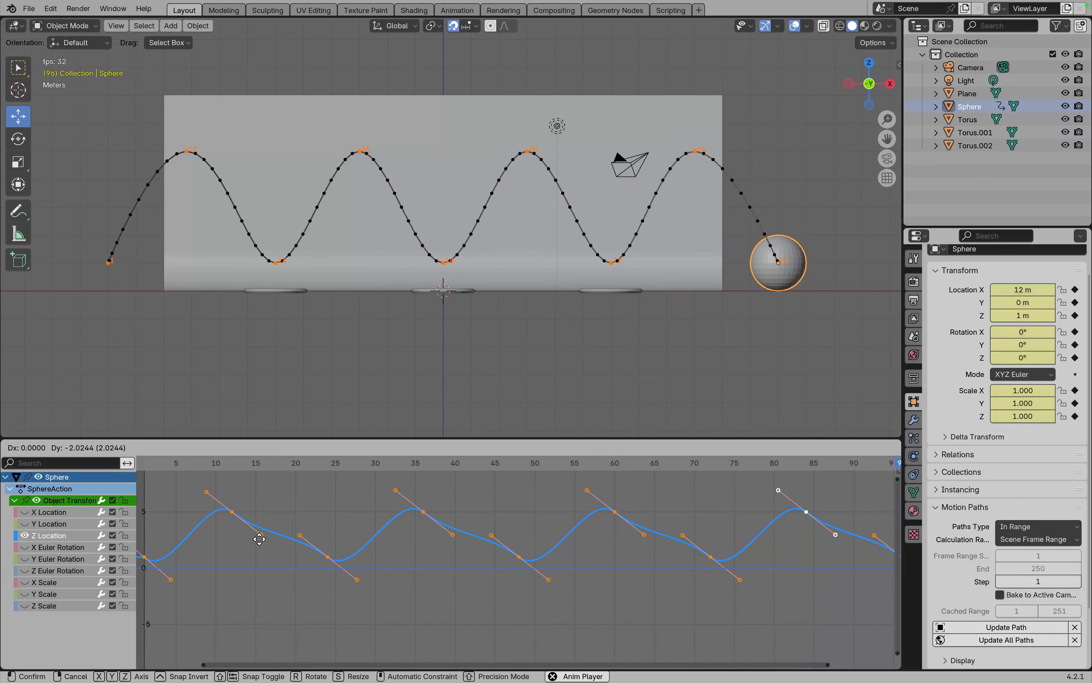
key(Escape)
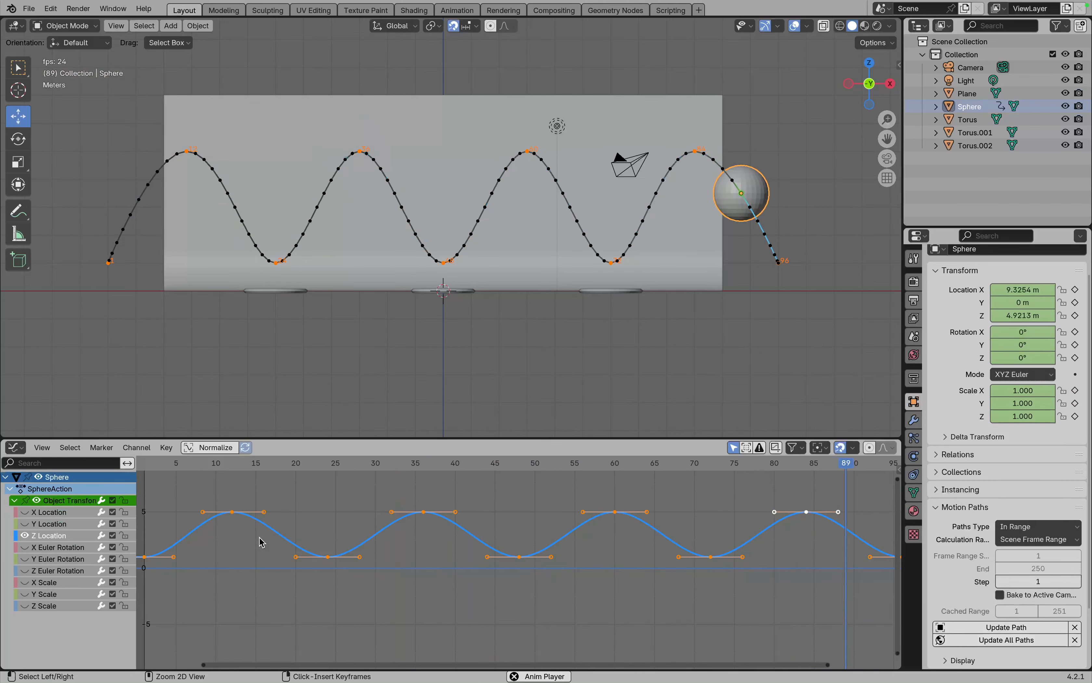
drag(269, 515, 241, 447)
click(1003, 628)
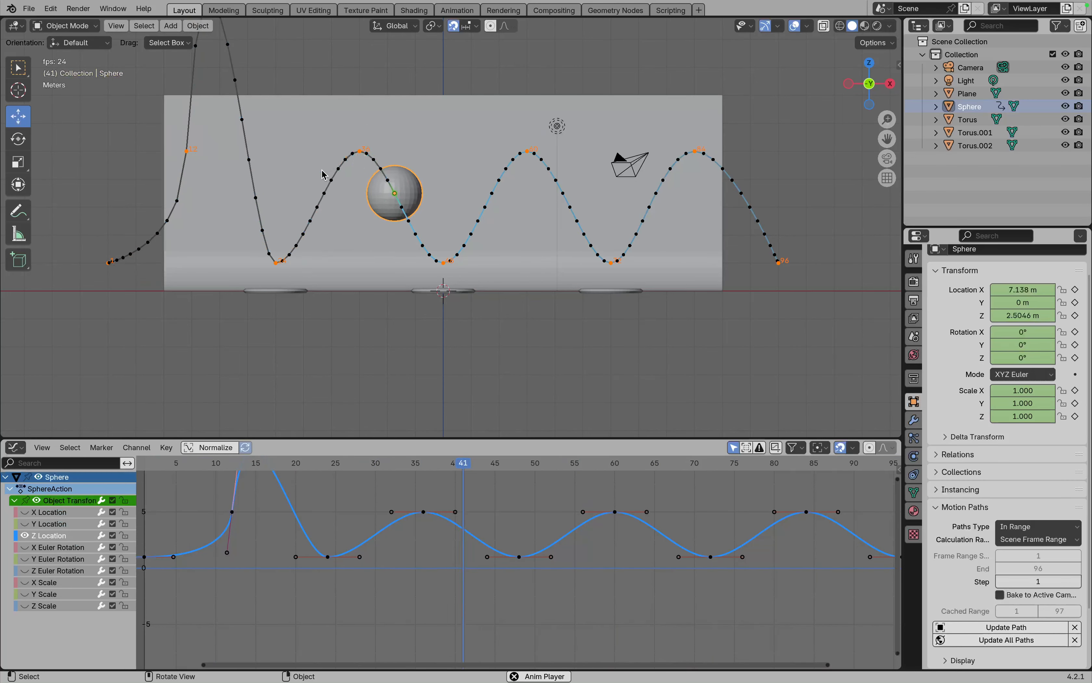
- Try stretching the right handle of the frame 24 keyframe to about frame 43, and update the motion path
click(359, 557)
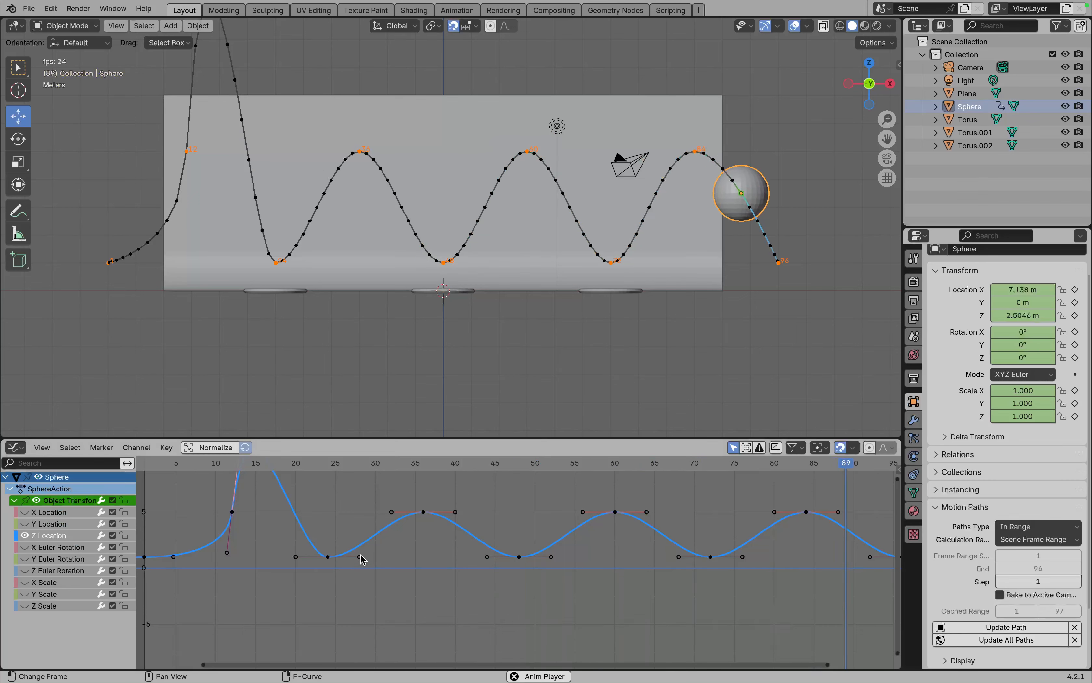
drag(359, 558, 479, 562)
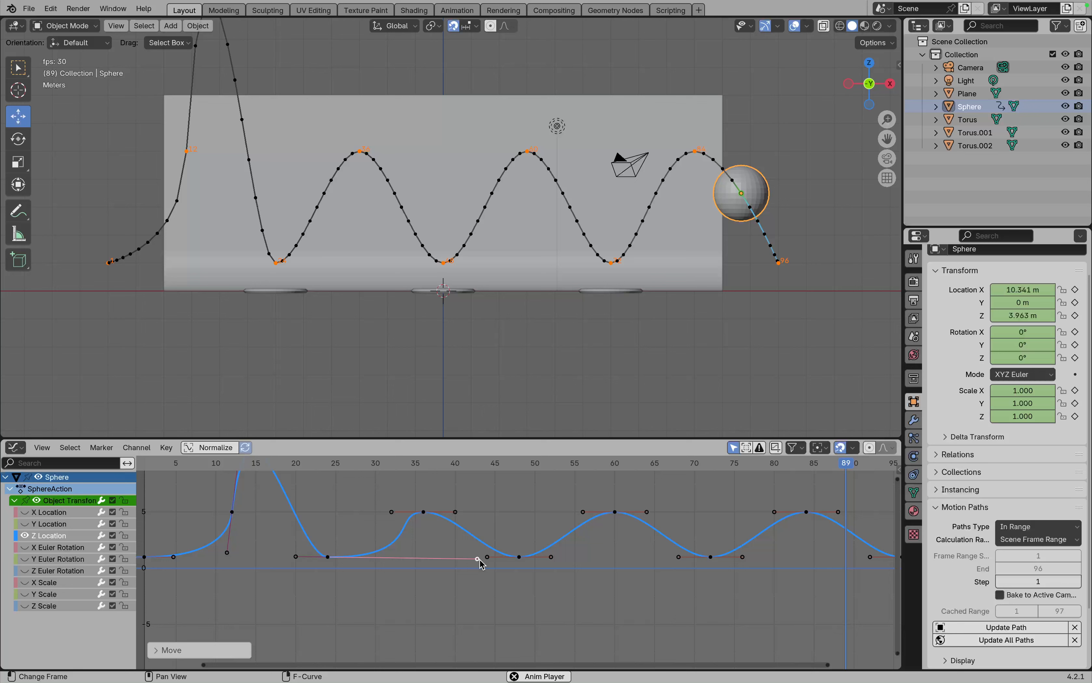
click(1028, 628)
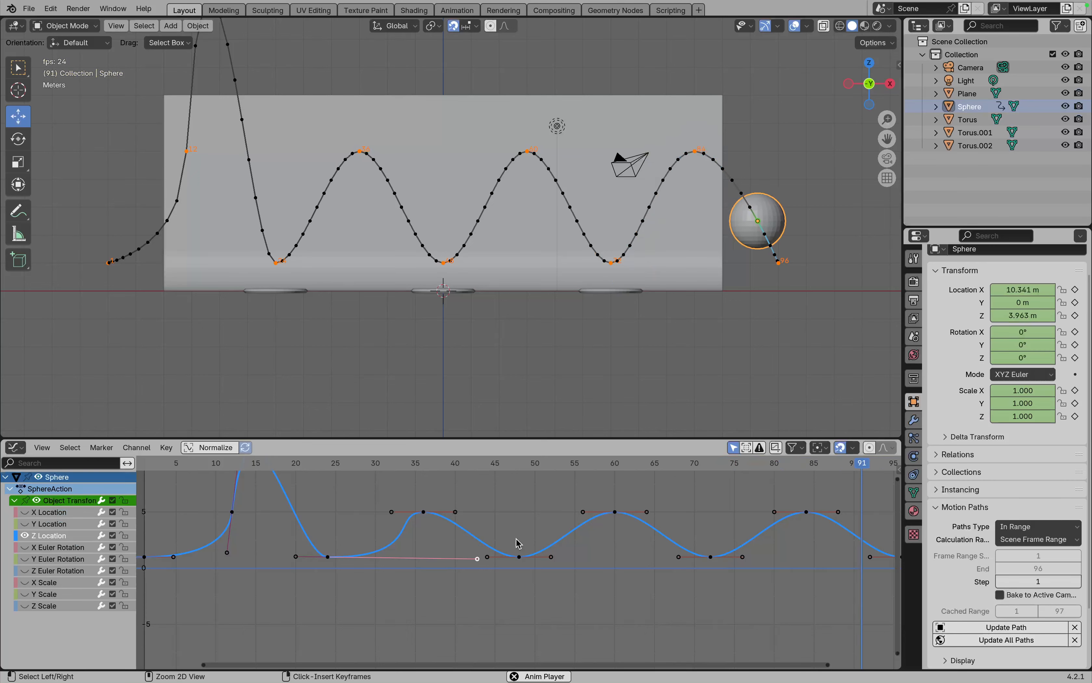
- Undo the handle edits on the Z Location keyframes at frames 12 and 24
key(ctrl+z)
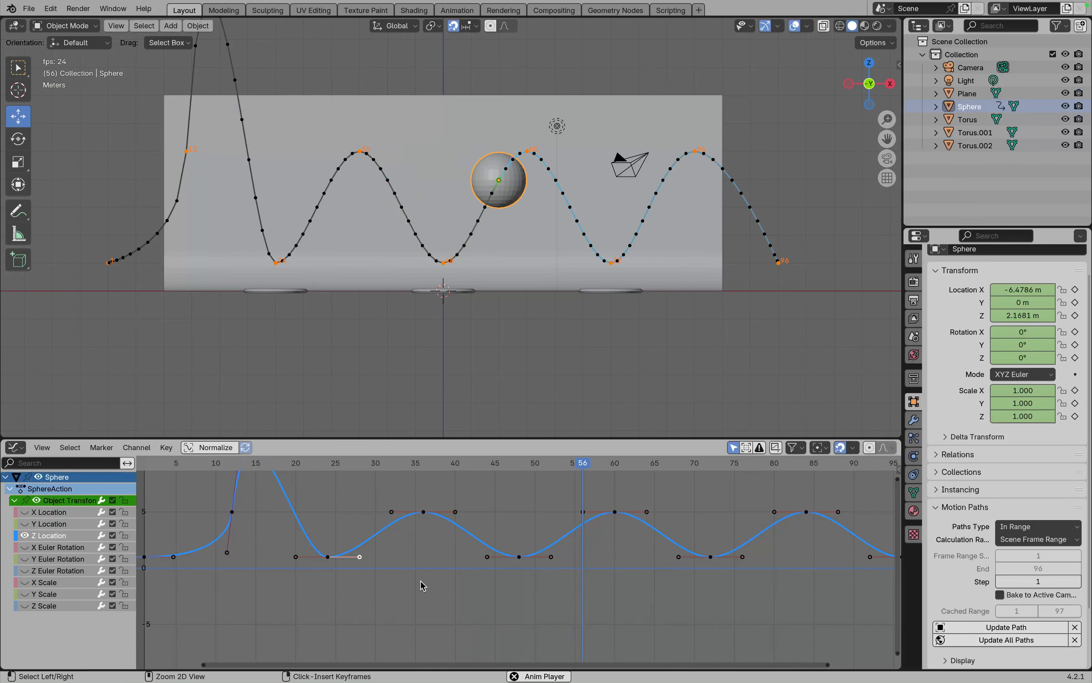
key(ctrl+z)
key(ctrl+z)
key(ctrl+z)
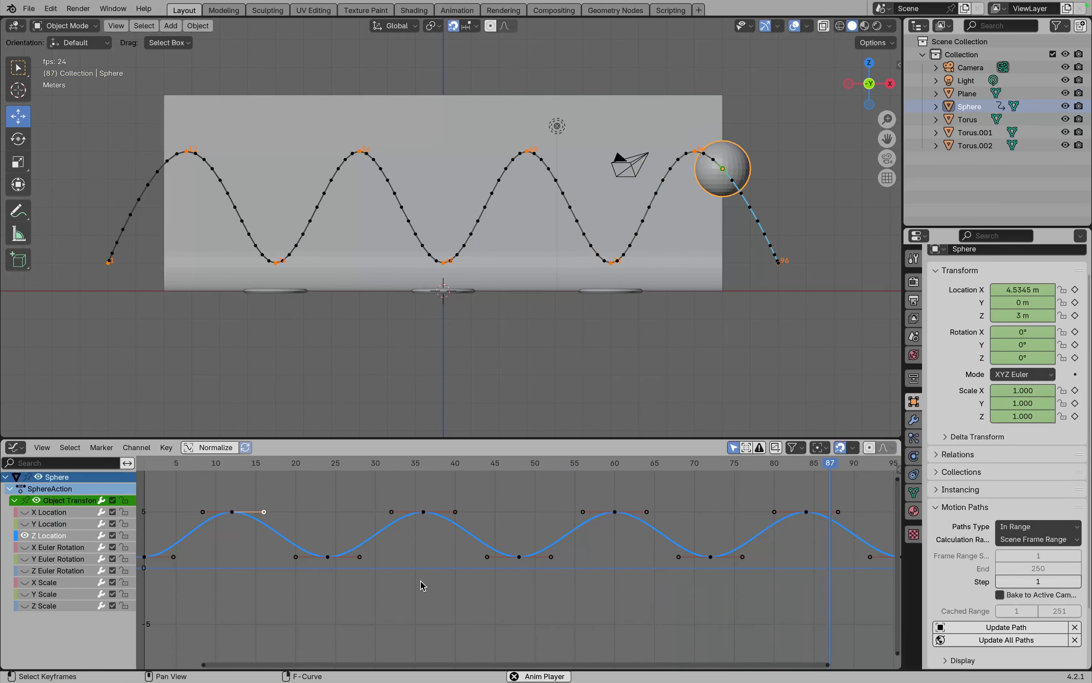
- Set the handle type of the low Z Location keyframes at frames 1, 24, 48, 72 and 96 to Free
ctrl+middle_drag(520, 569, 503, 553)
drag(180, 539, 677, 581)
drag(177, 545, 867, 570)
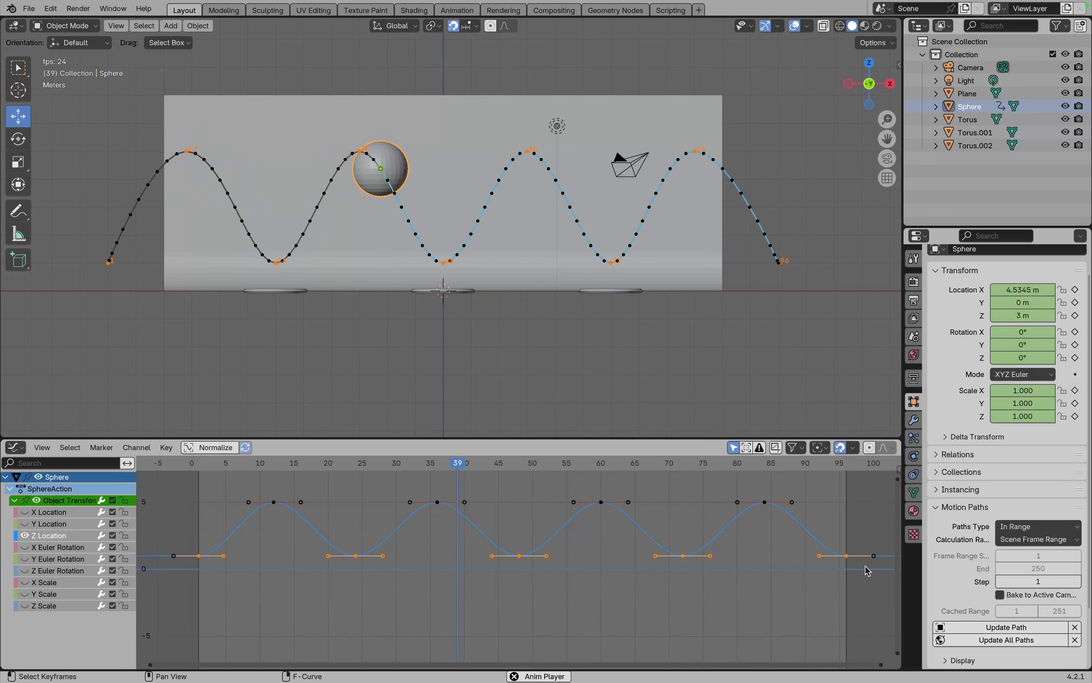
right_click(357, 555)
mouse_move(356, 557)
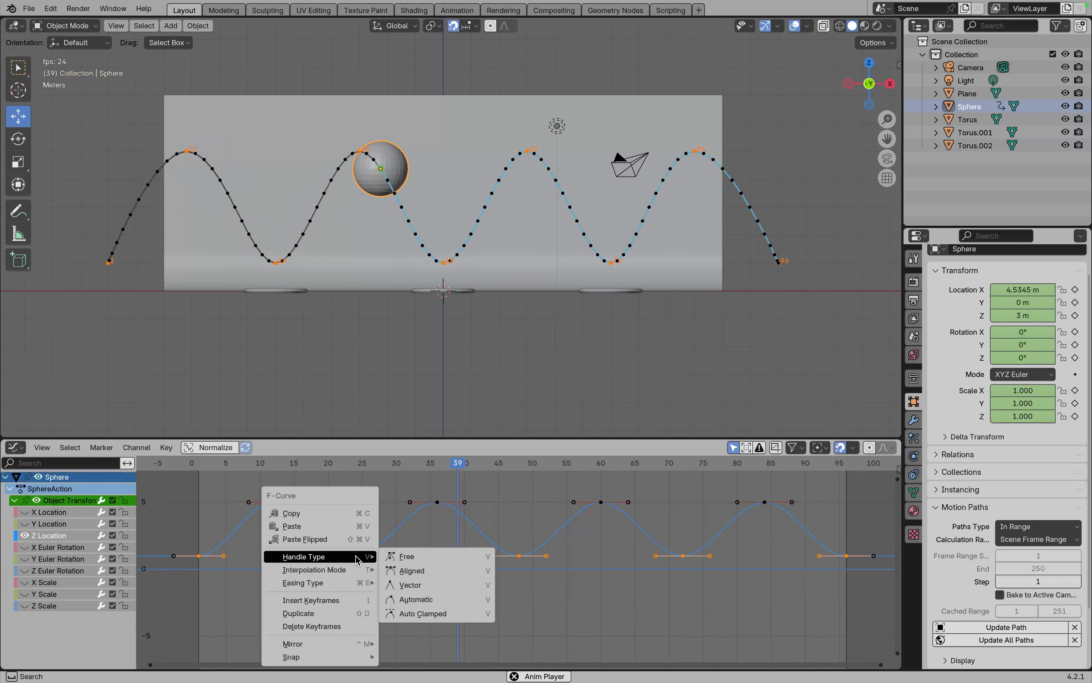
click(398, 558)
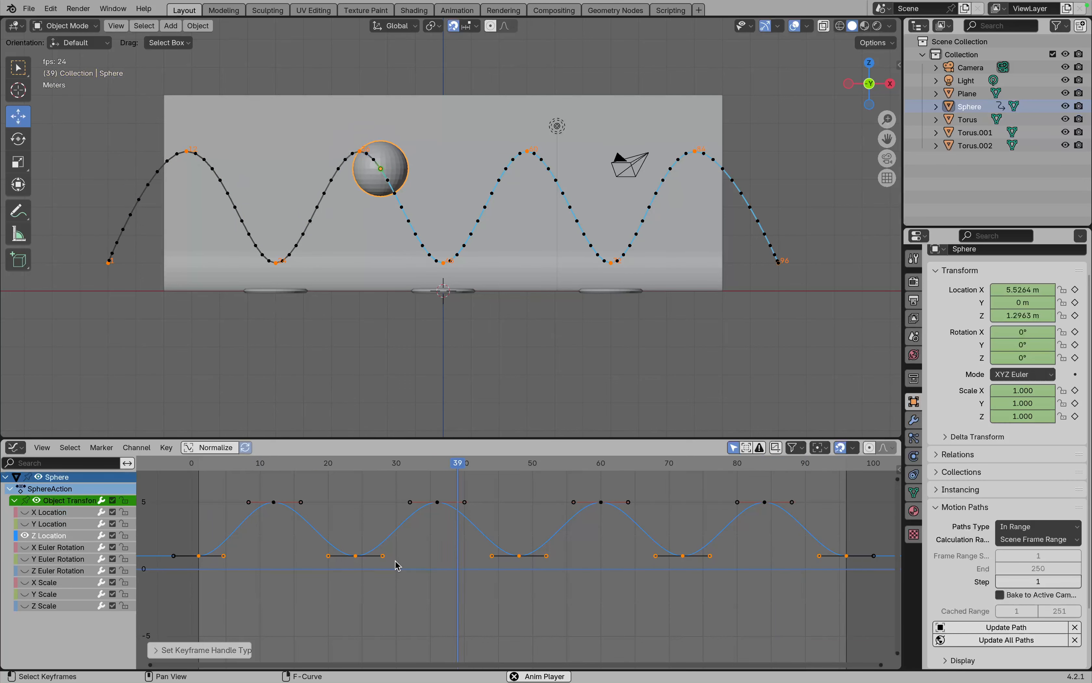
key(v)
click(397, 562)
- Raise the right handle of the frame 1 keyframe and both handles of the frame 24 keyframe, and update the motion path
click(236, 558)
click(224, 555)
drag(227, 559, 222, 527)
drag(330, 559, 332, 526)
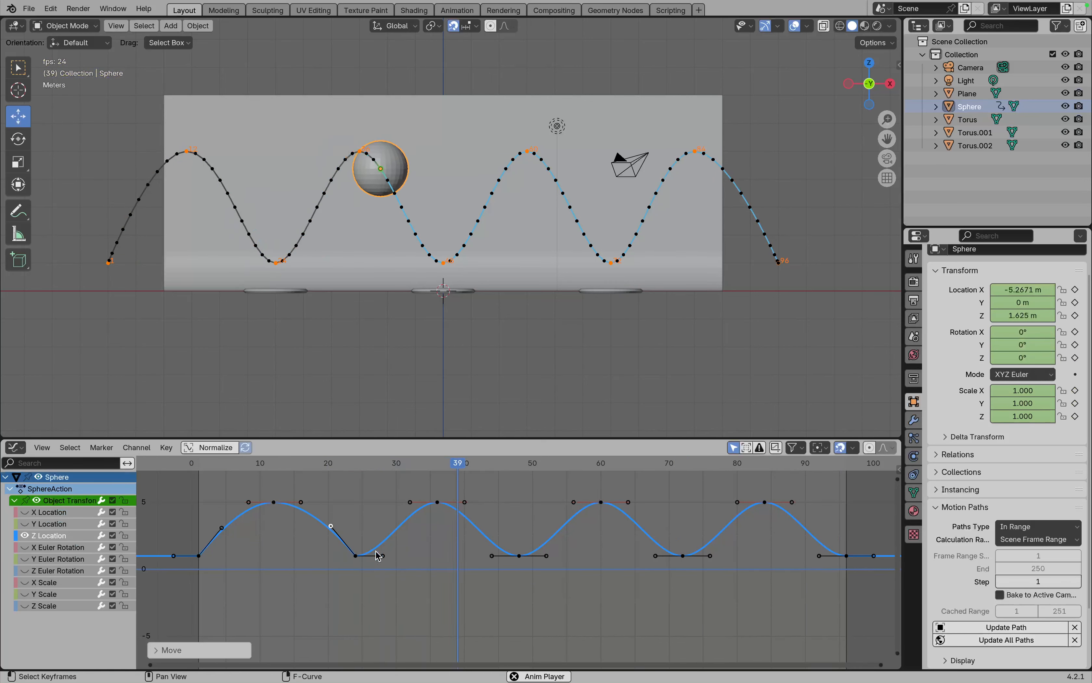
drag(382, 555, 379, 527)
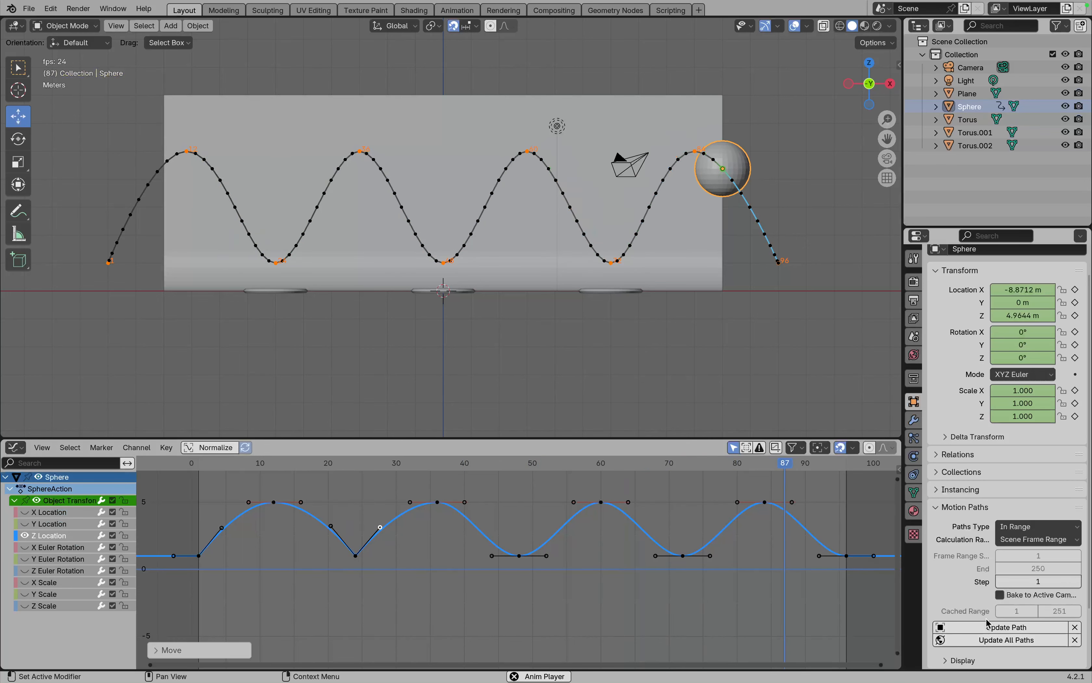
click(1000, 627)
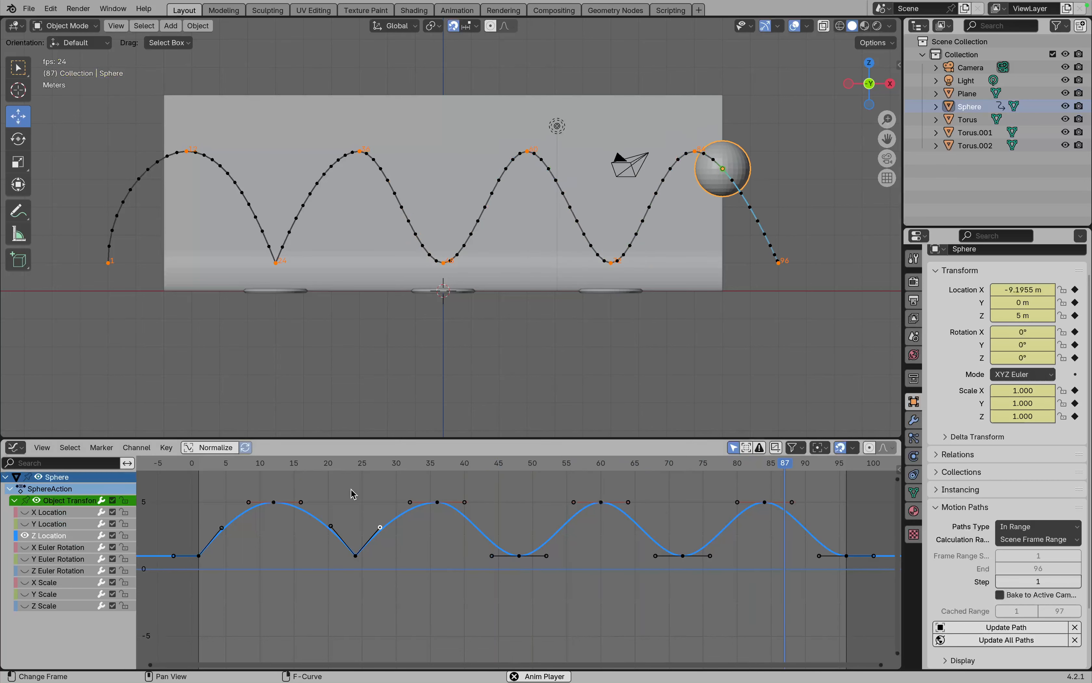
- Pull both handles of the frame 24 keyframe inward for a sharper bounce, and update the motion path
key(g)
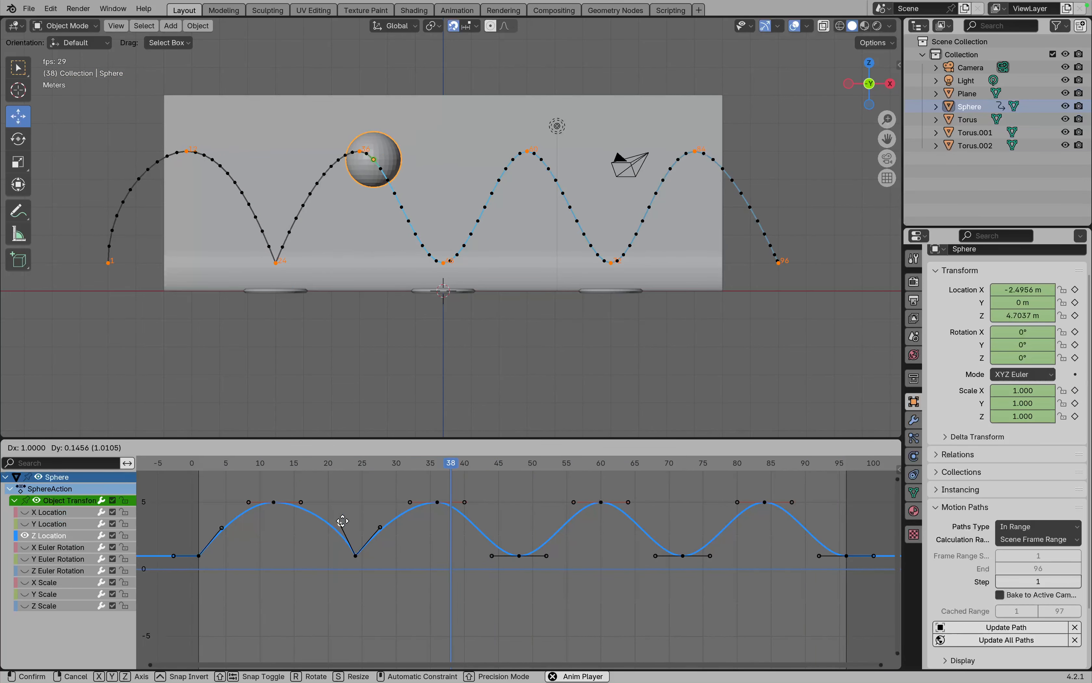
click(341, 521)
click(381, 527)
key(g)
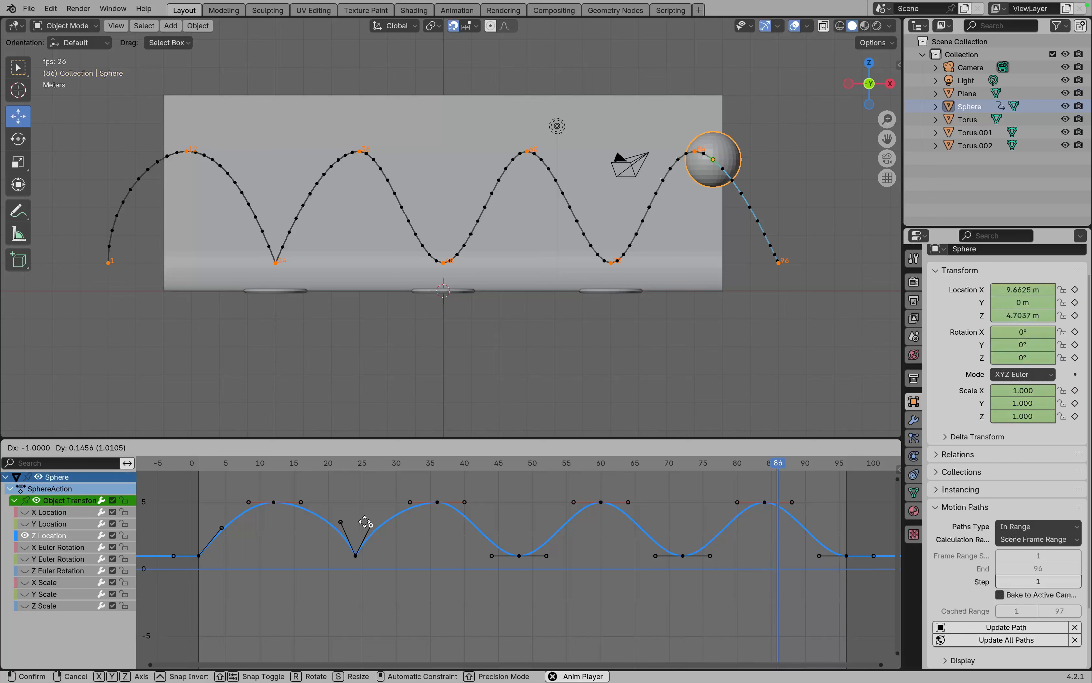
click(367, 521)
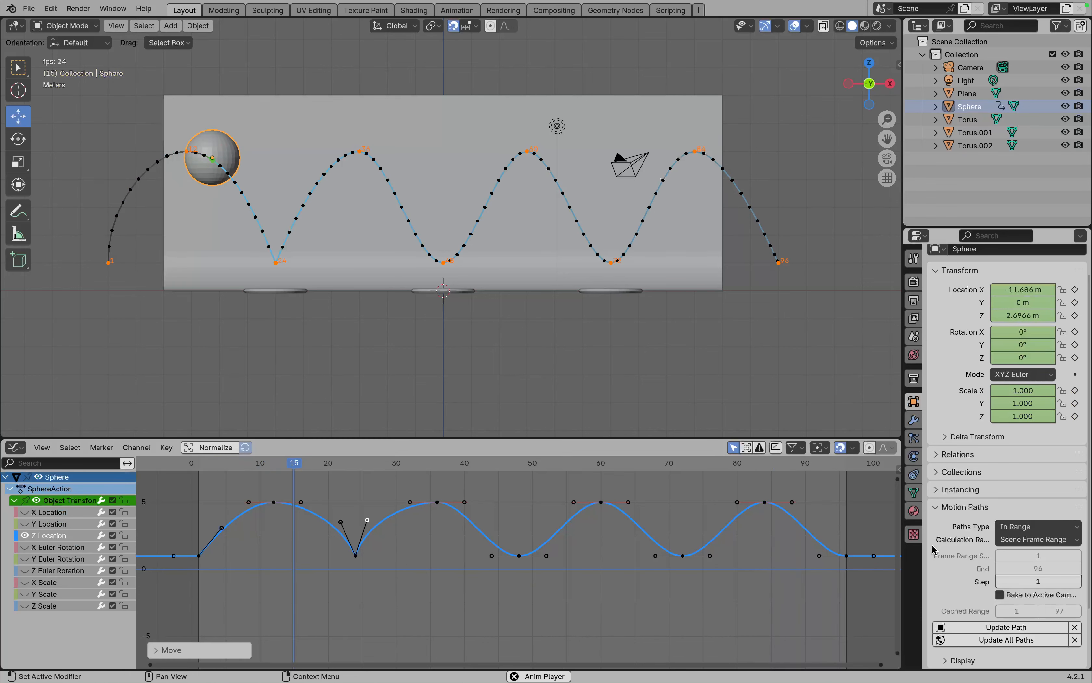
click(1017, 629)
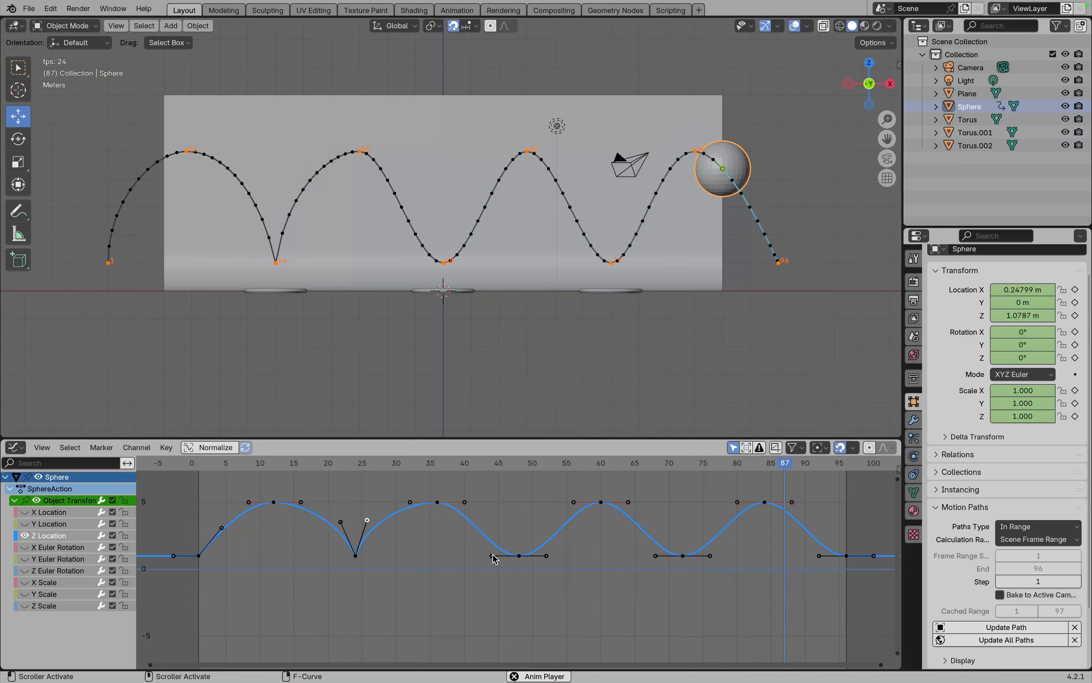
- Raise and pull inward both Z Location handles at frames 48 and 72 and the left handle at frame 96, and update the motion path
drag(492, 555, 509, 527)
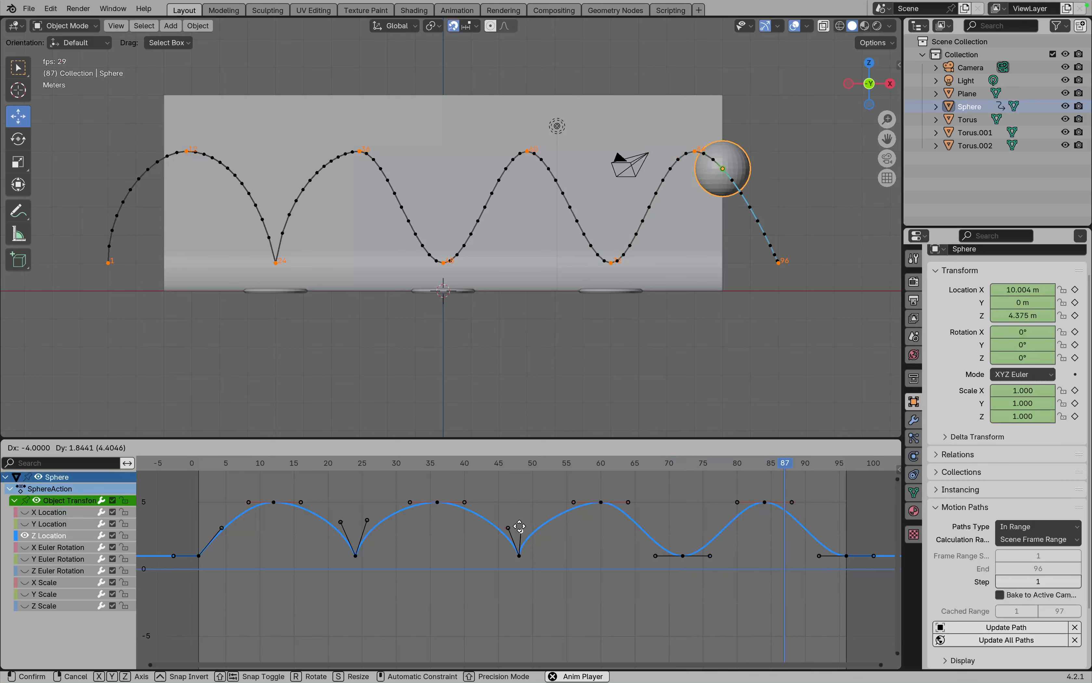
drag(546, 555, 526, 528)
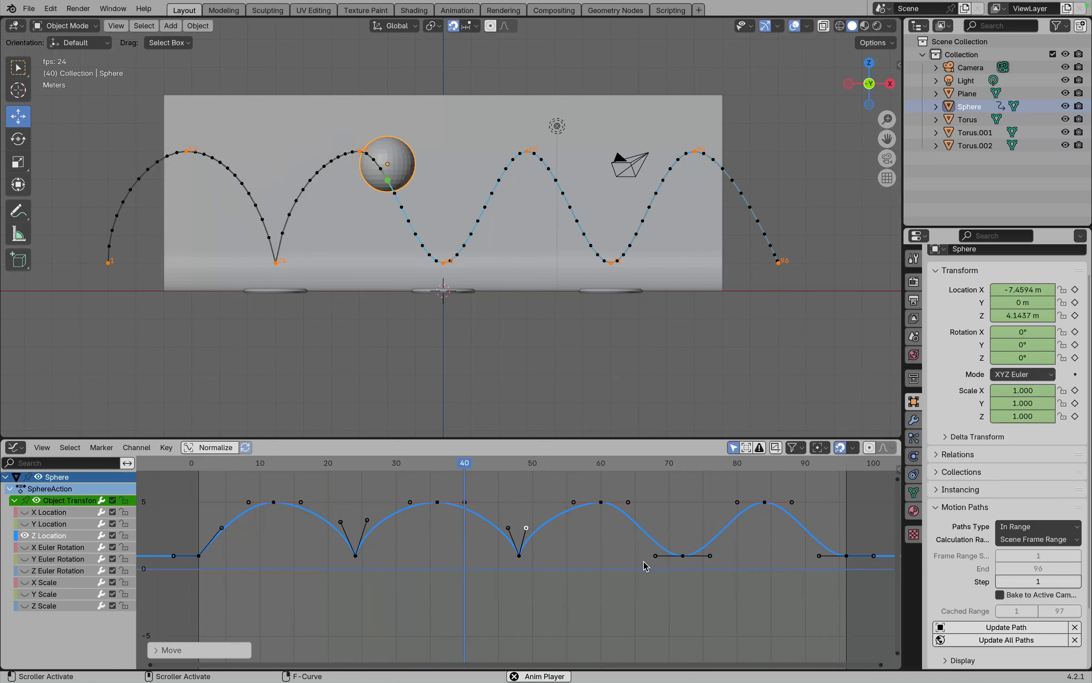
drag(656, 556, 670, 522)
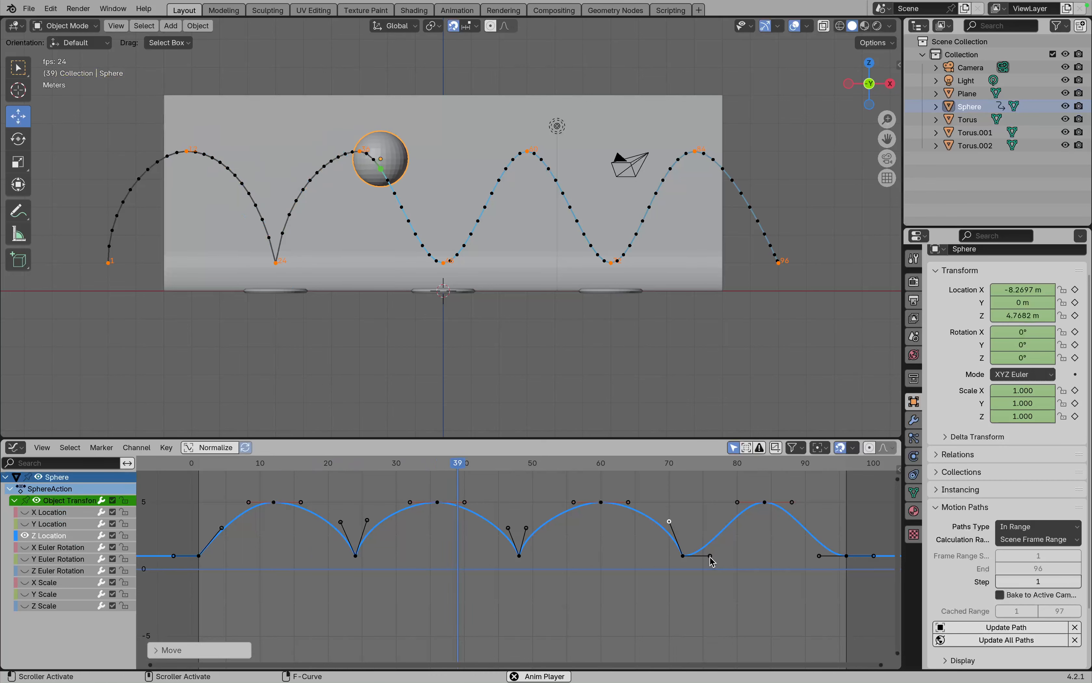
drag(710, 557, 694, 525)
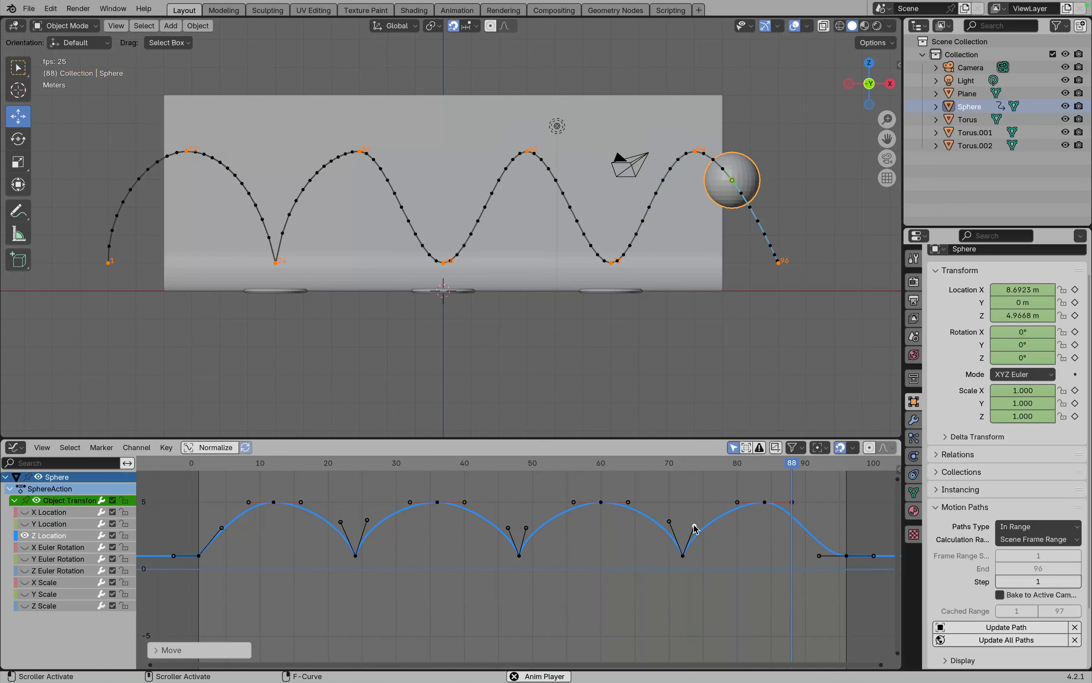
drag(822, 542, 831, 519)
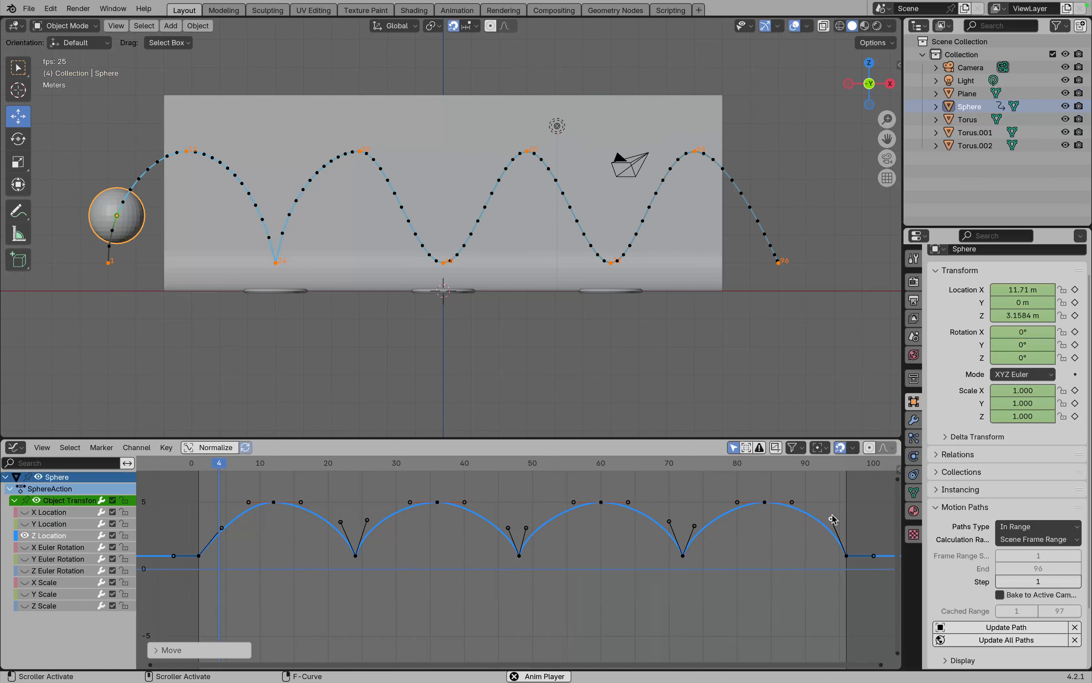
click(1009, 628)
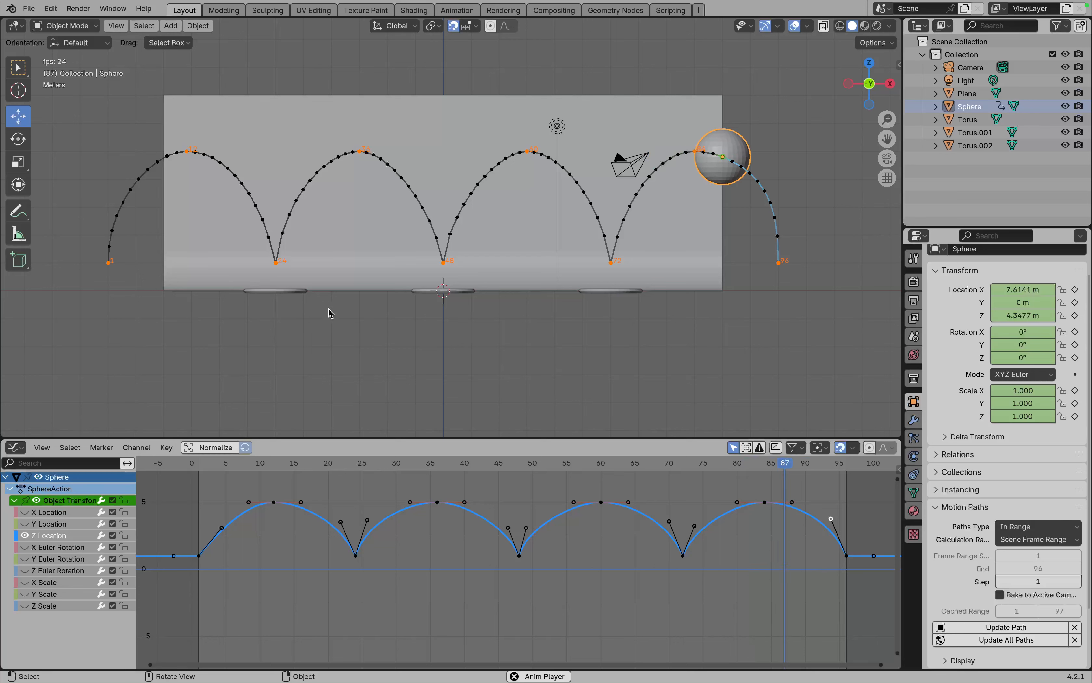
- Stop the animation playback and switch the Graph Editor area back to the Timeline
key(space)
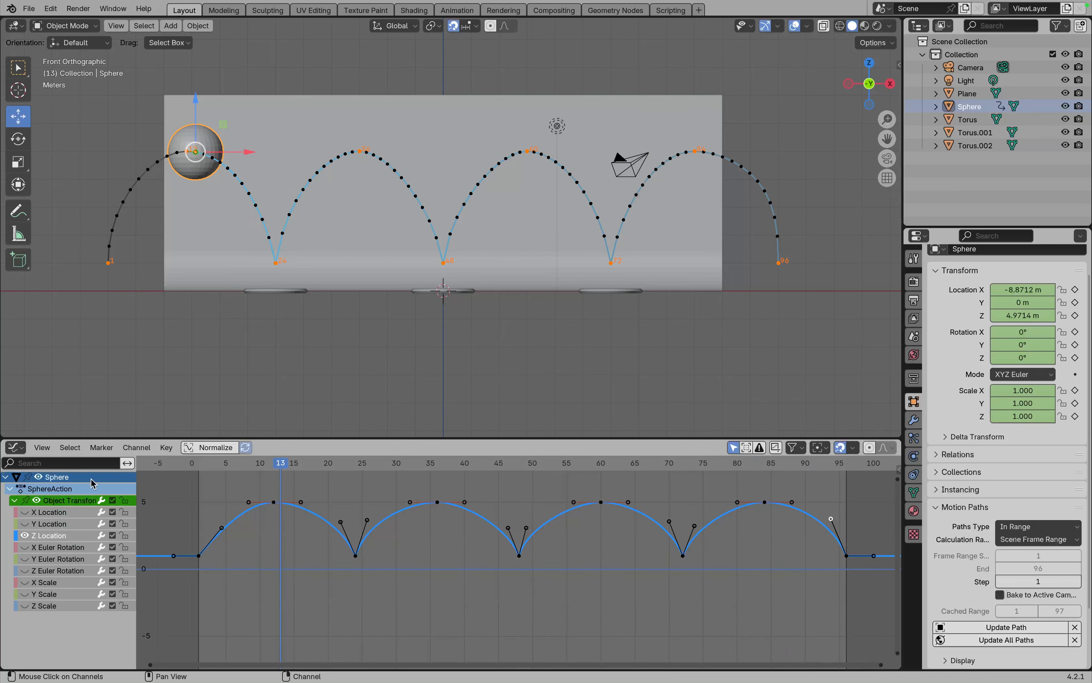
click(9, 448)
click(181, 512)
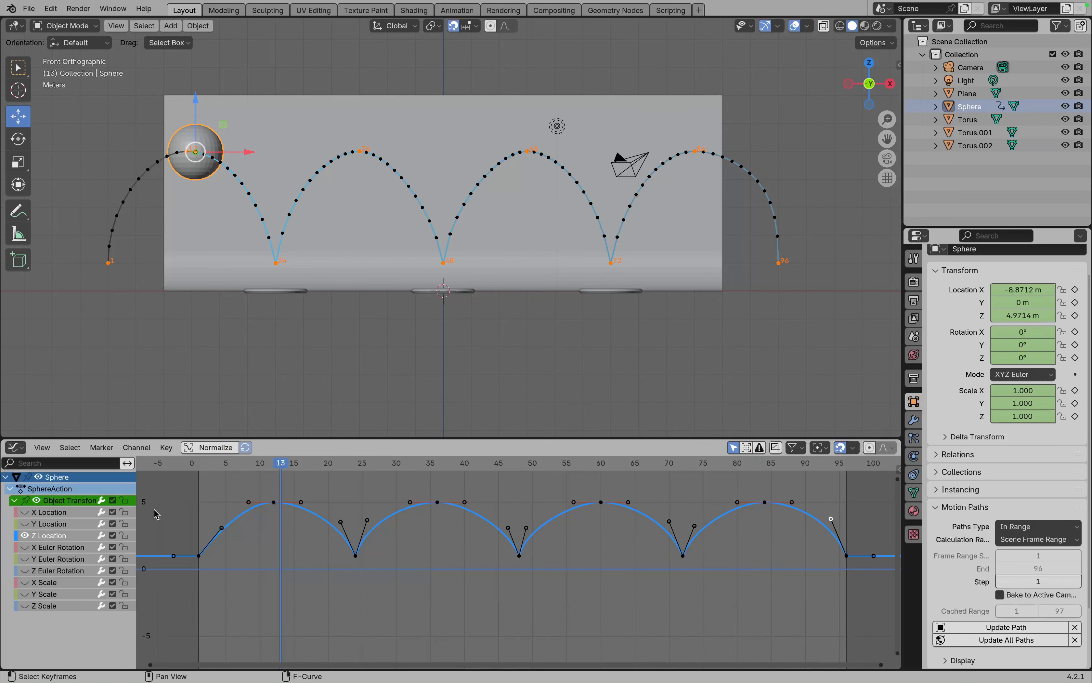
click(12, 451)
click(201, 499)
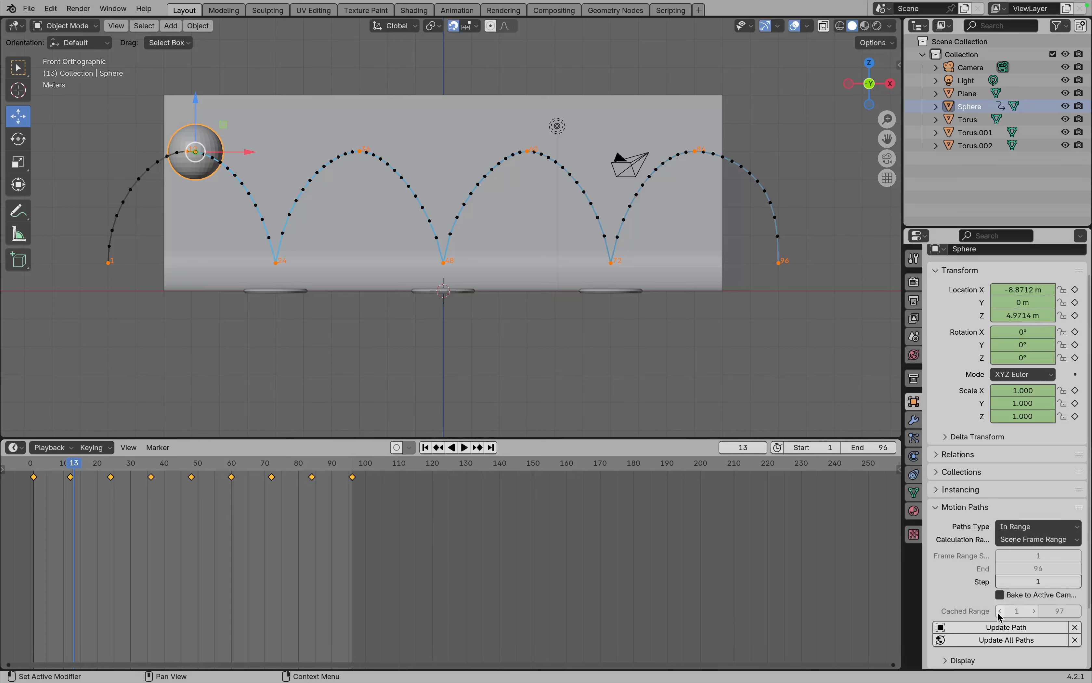
- Clear the sphere's motion path and shrink the timeline area to enlarge the 3D viewport
click(984, 644)
click(1074, 627)
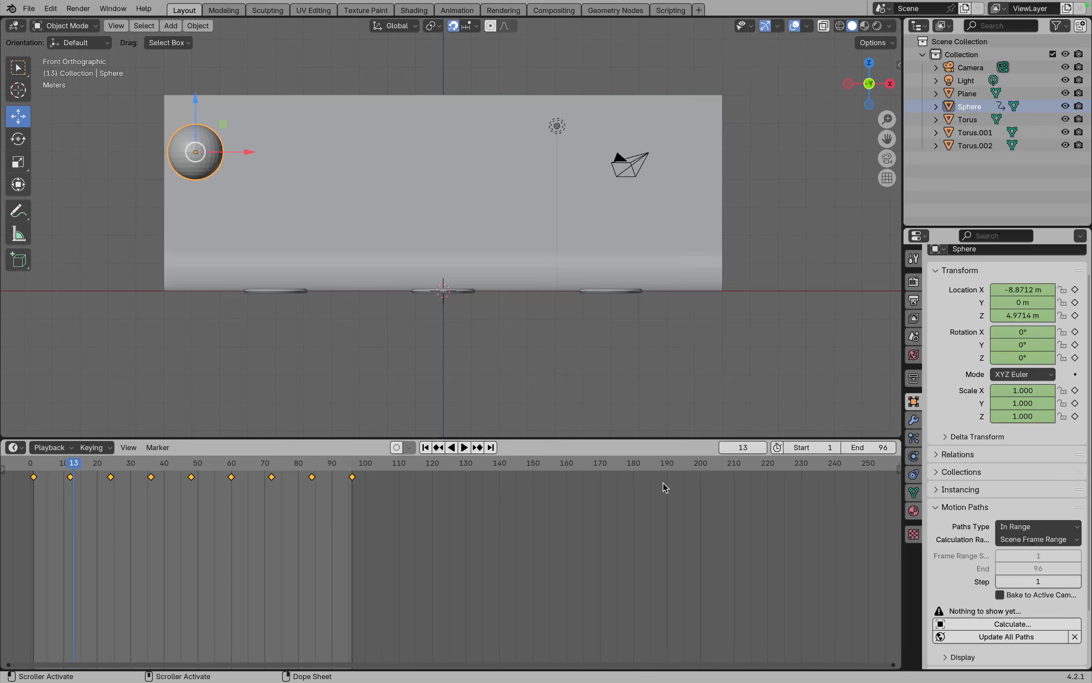
scroll(481, 282, up, 5)
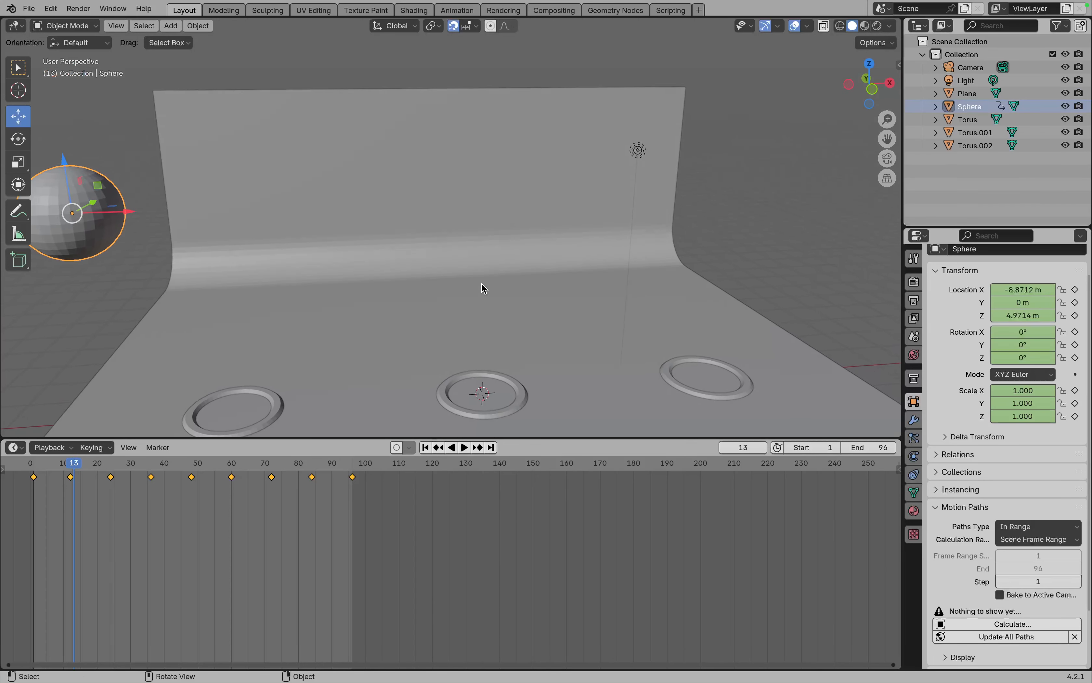
scroll(481, 282, down, 4)
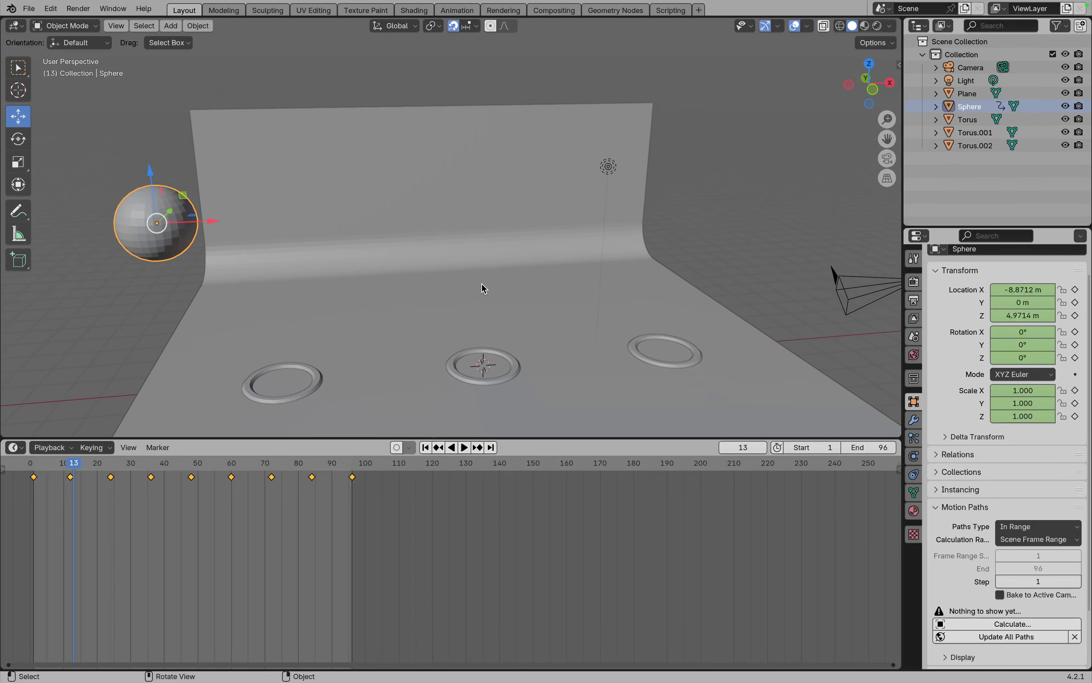
scroll(481, 283, left, 5)
scroll(481, 283, down, 2)
shift+scroll(481, 282, up, 3)
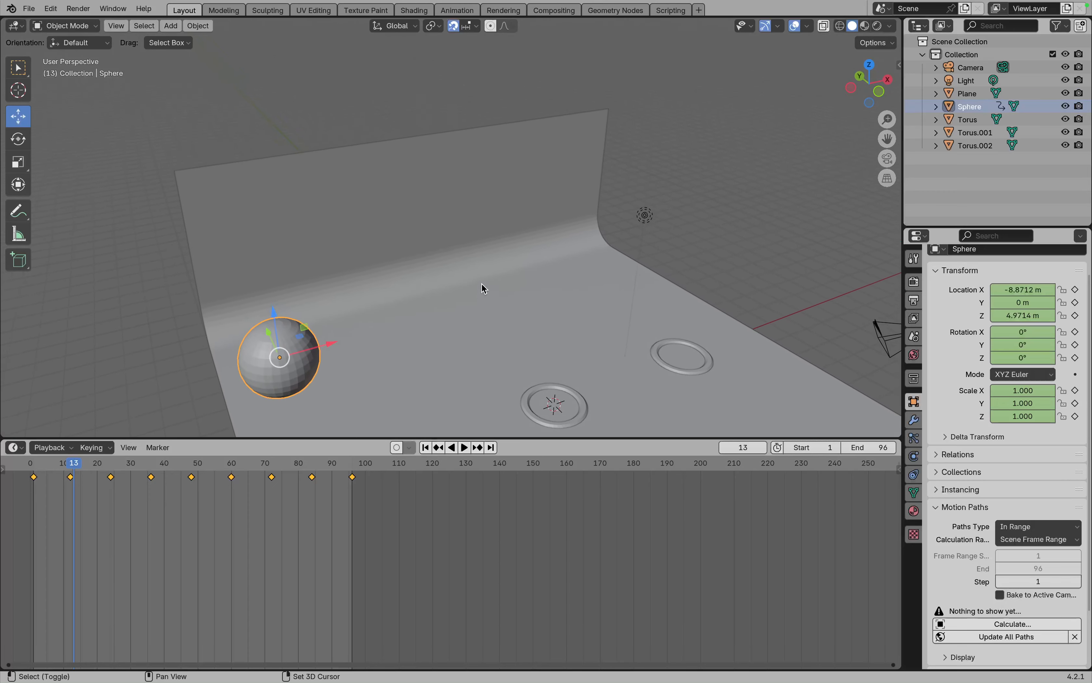
shift+scroll(481, 283, down, 7)
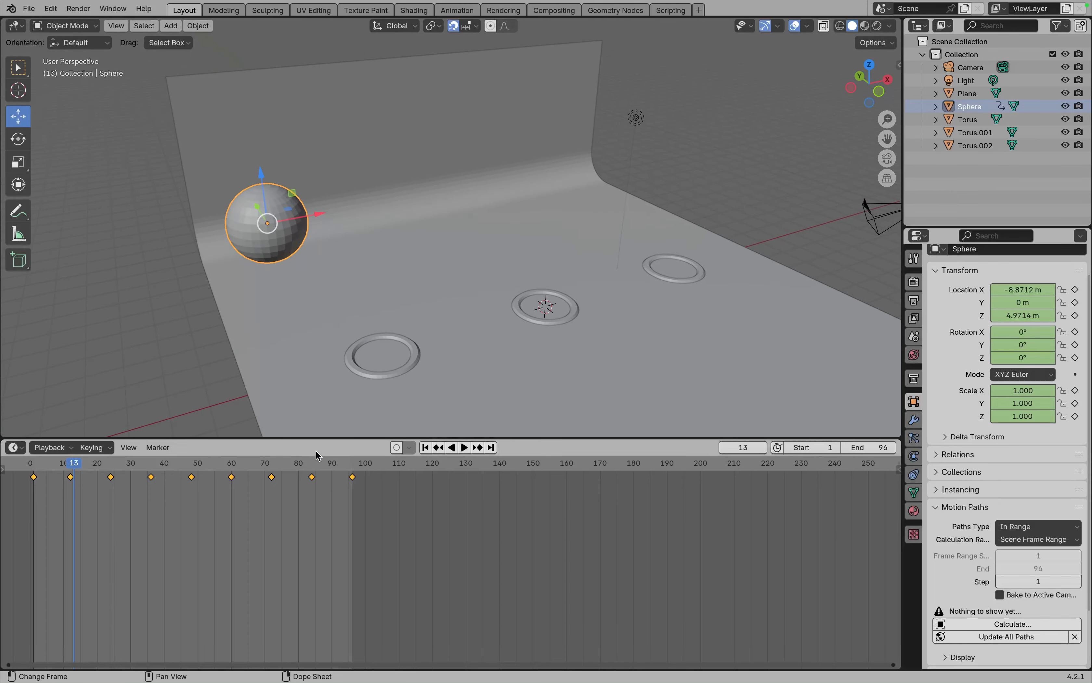
drag(322, 437, 316, 556)
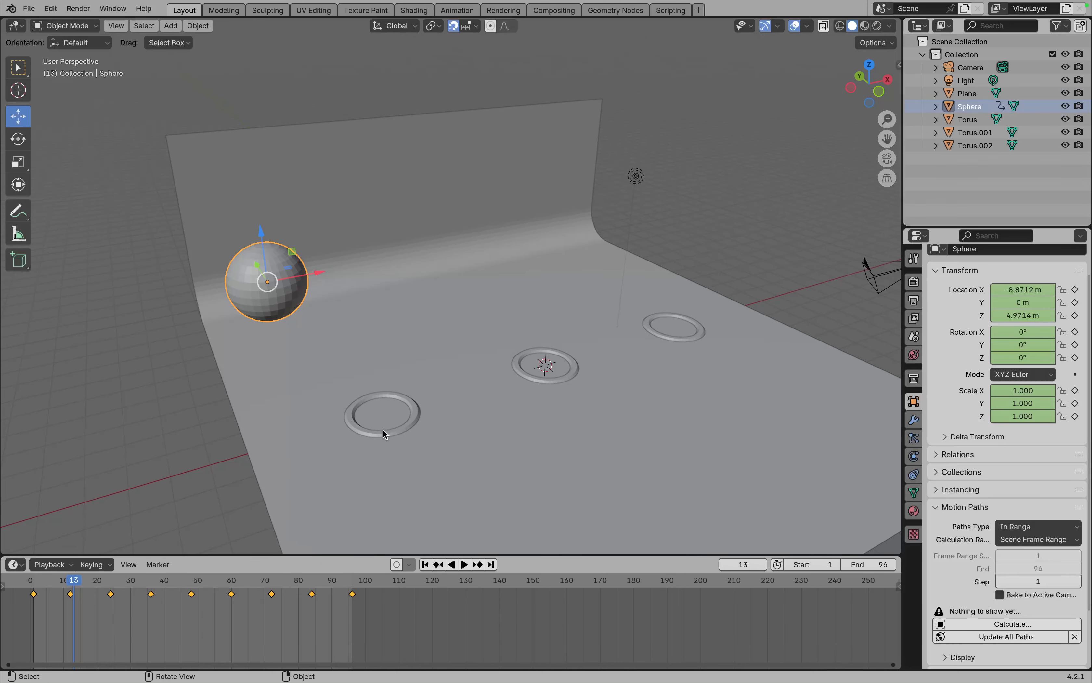
- Go to frame 23 and give the first ring in the sphere's path, Torus.002, a new material
click(391, 438)
click(392, 438)
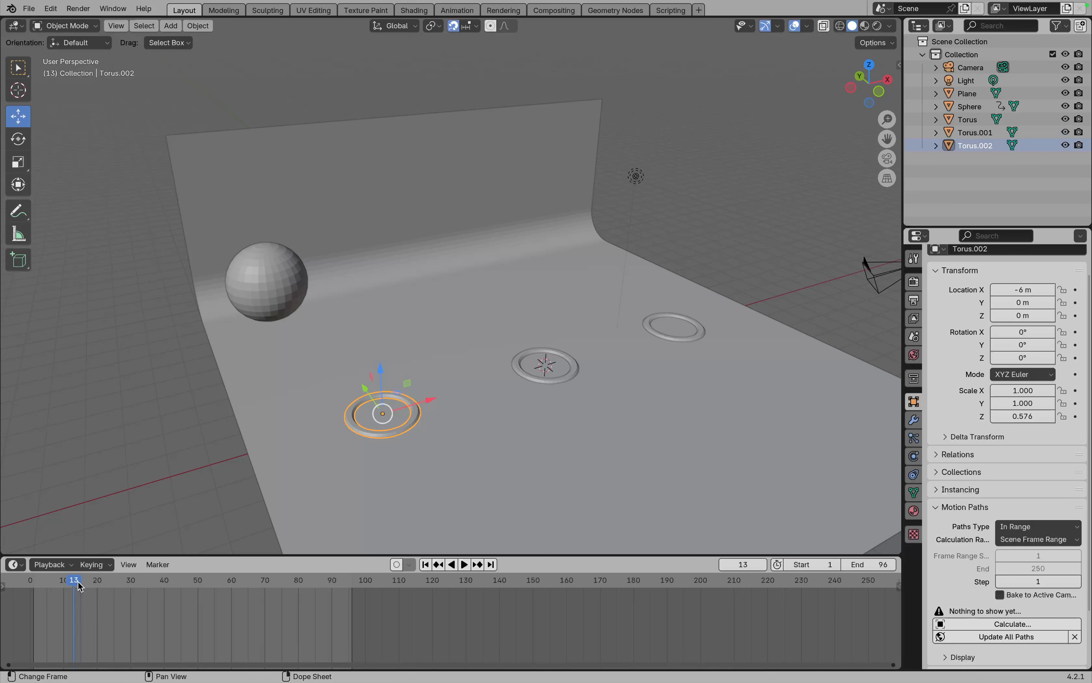
drag(80, 586, 109, 592)
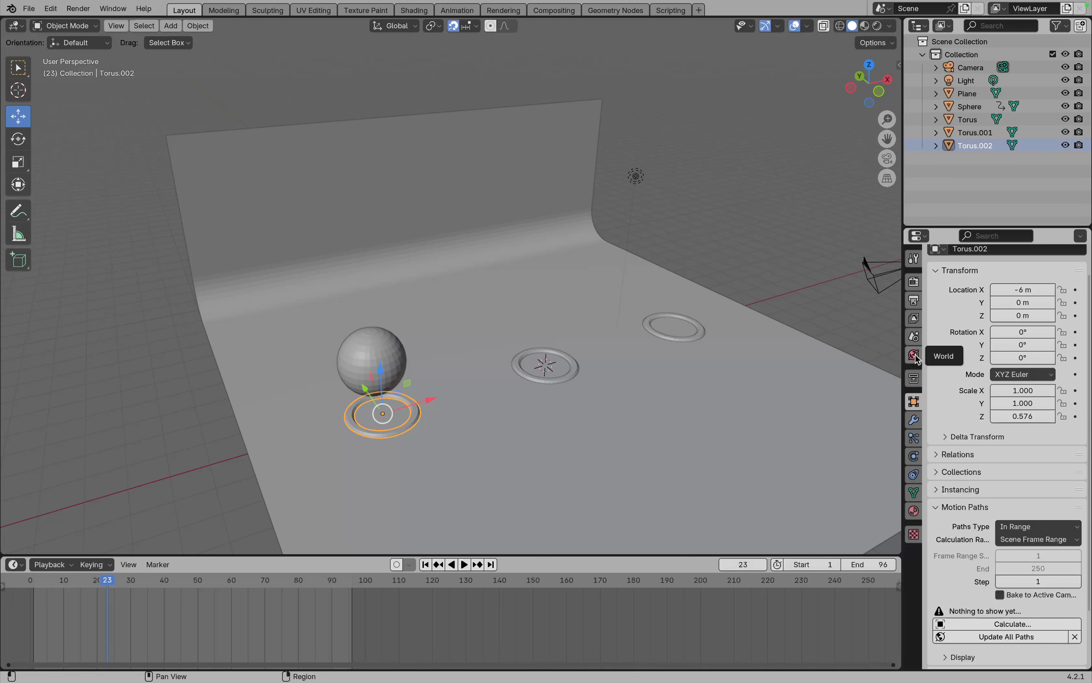
click(914, 511)
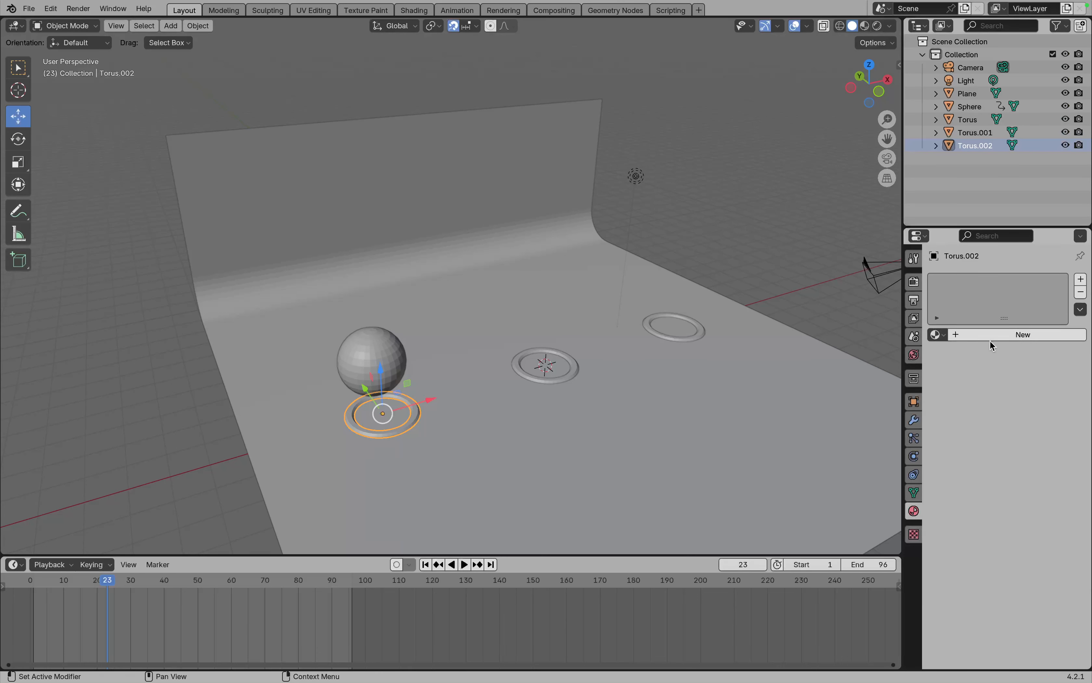
click(1010, 334)
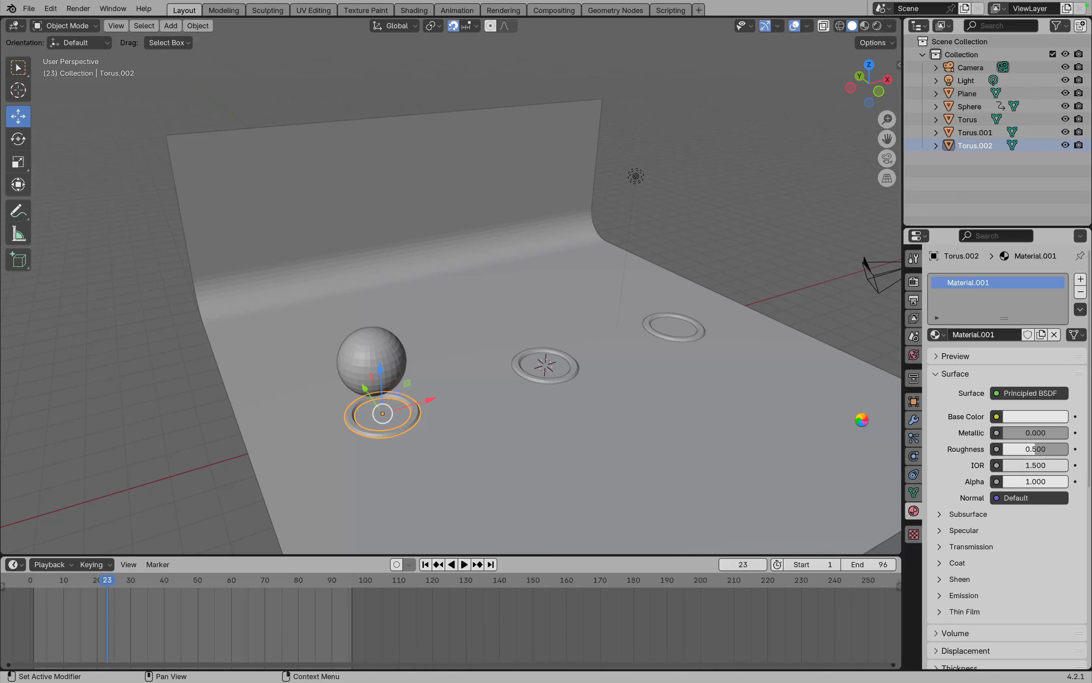
- Show the viewport in Rendered shading and enable Raytracing for the EEVEE render engine
click(878, 29)
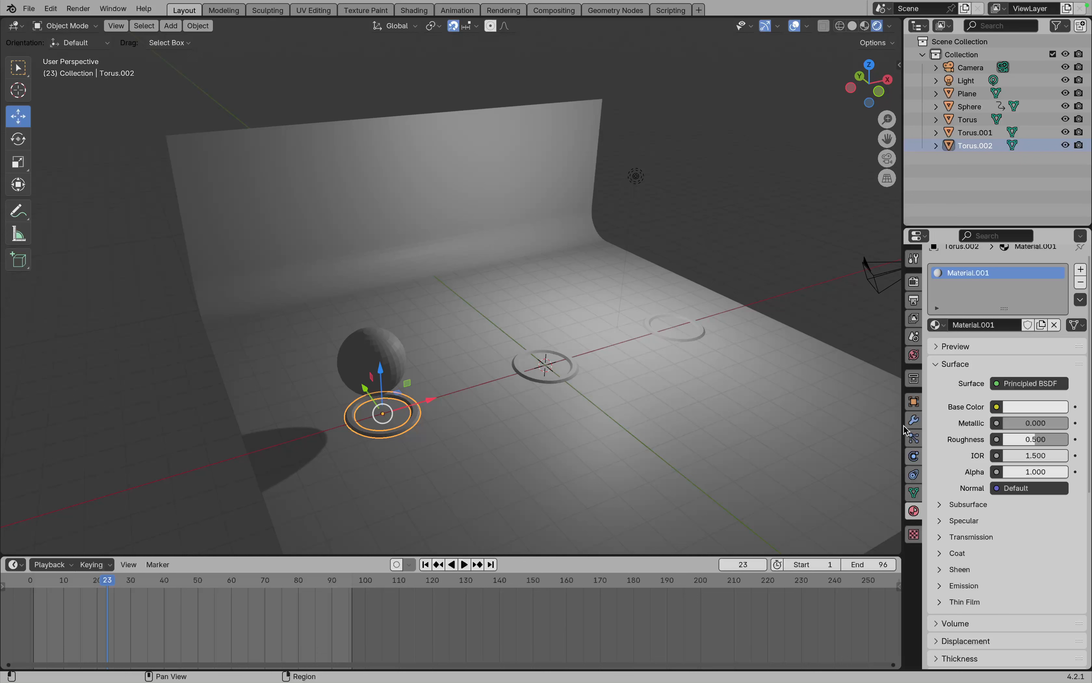
click(914, 286)
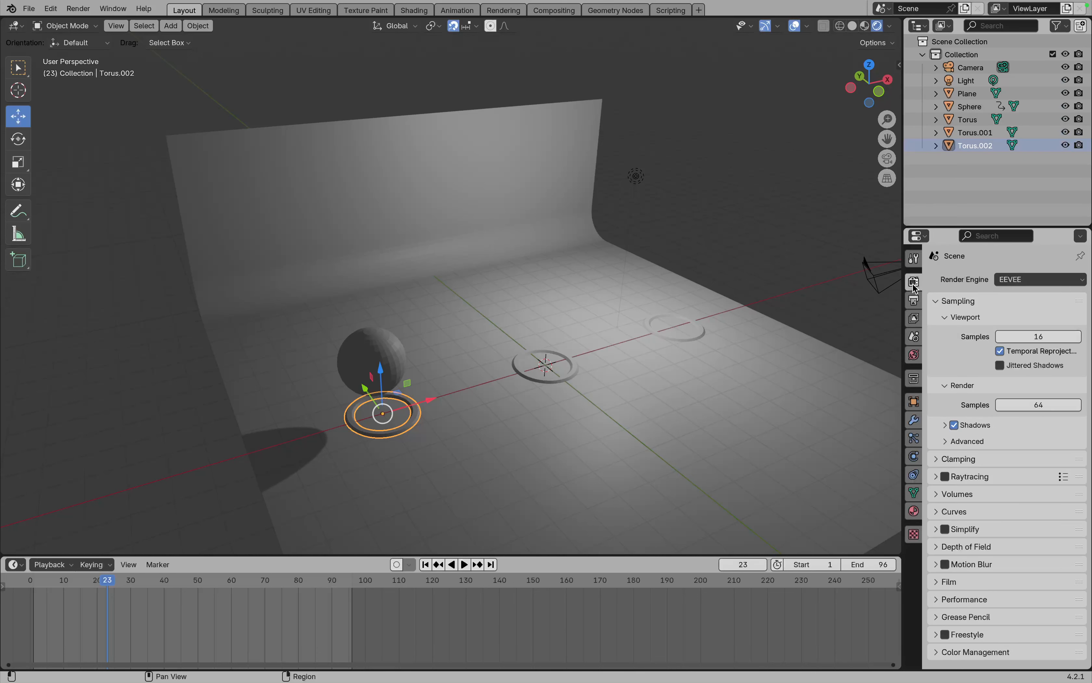
click(945, 477)
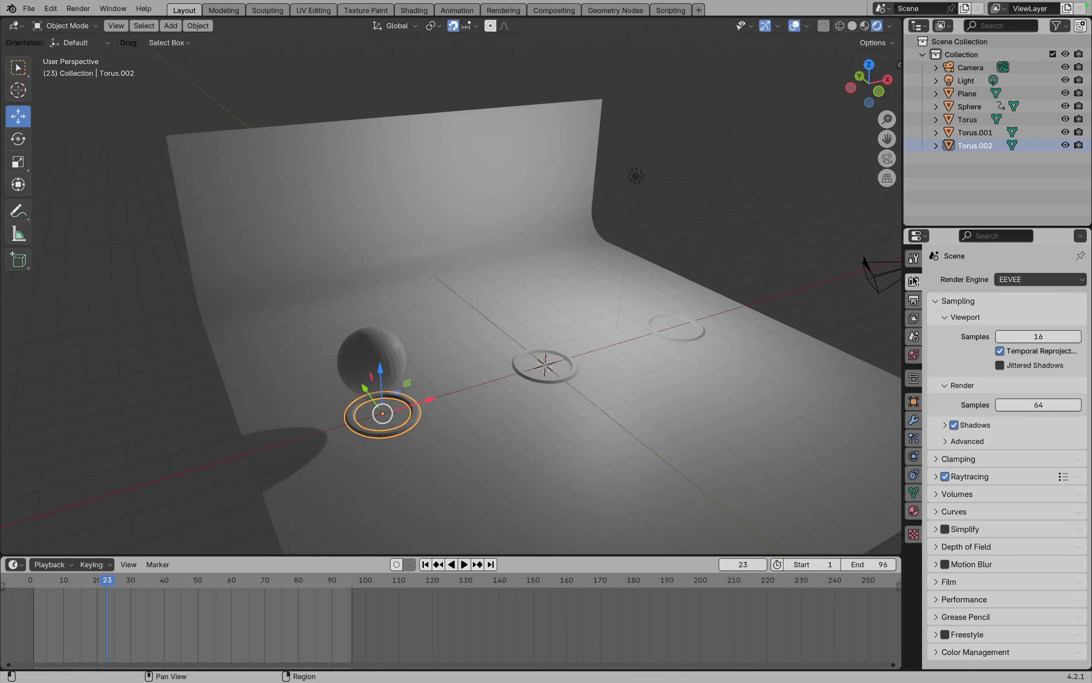
- Keyframe the emission strength of the Torus.002 ring's material at 0 on frame 23, just before the sphere lands
click(914, 510)
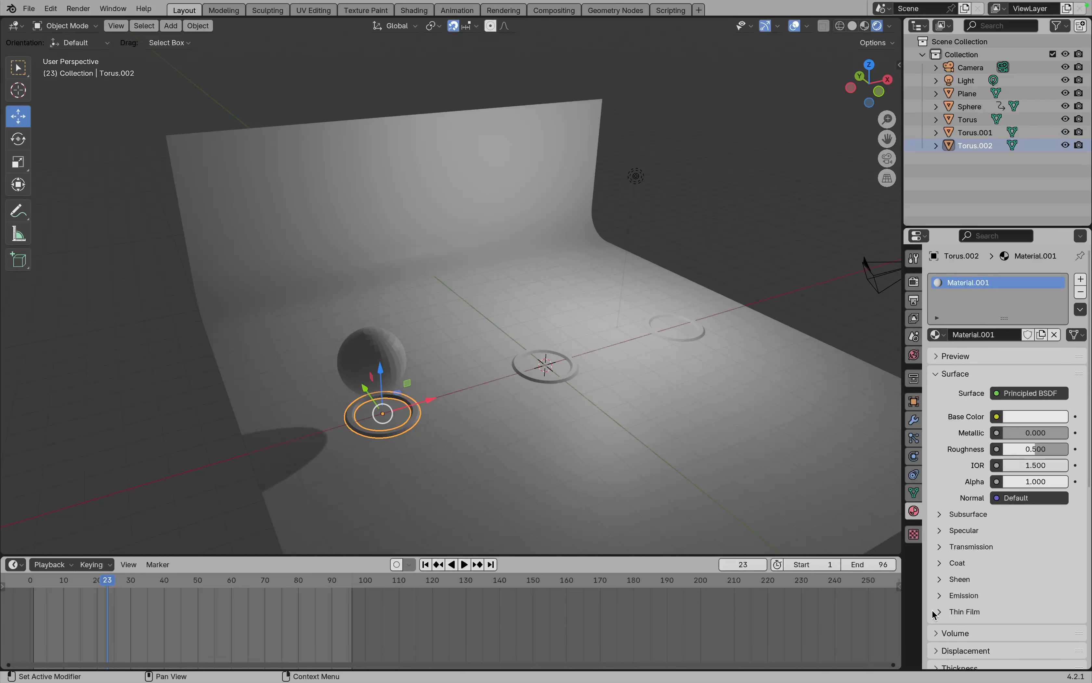
click(940, 595)
scroll(977, 607, down, 1)
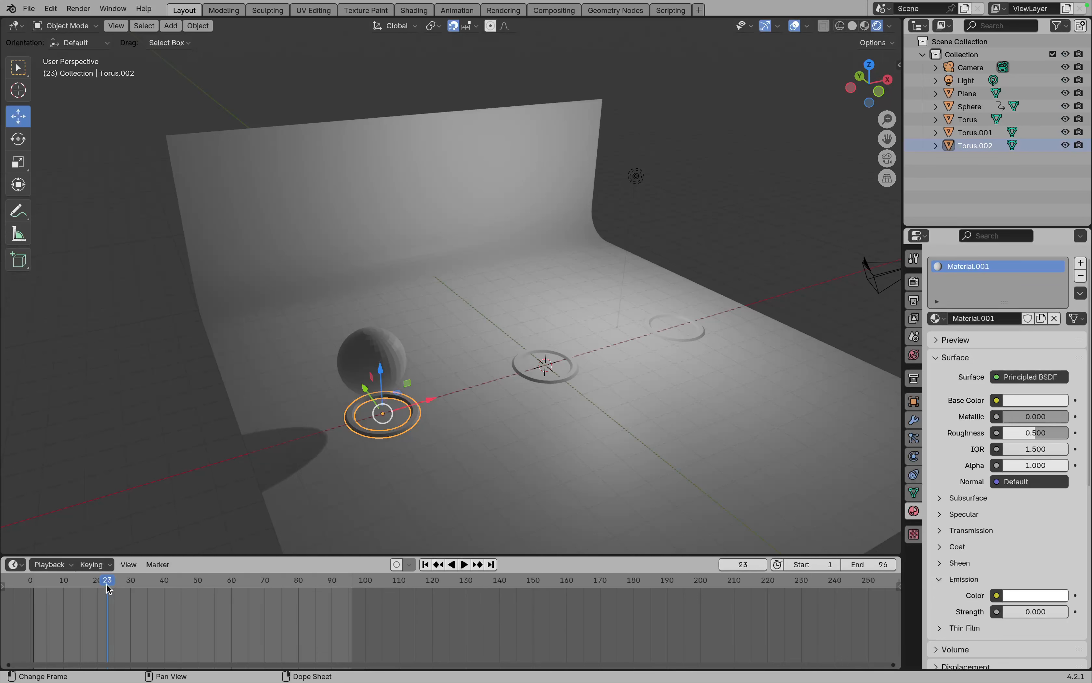
drag(107, 587, 109, 587)
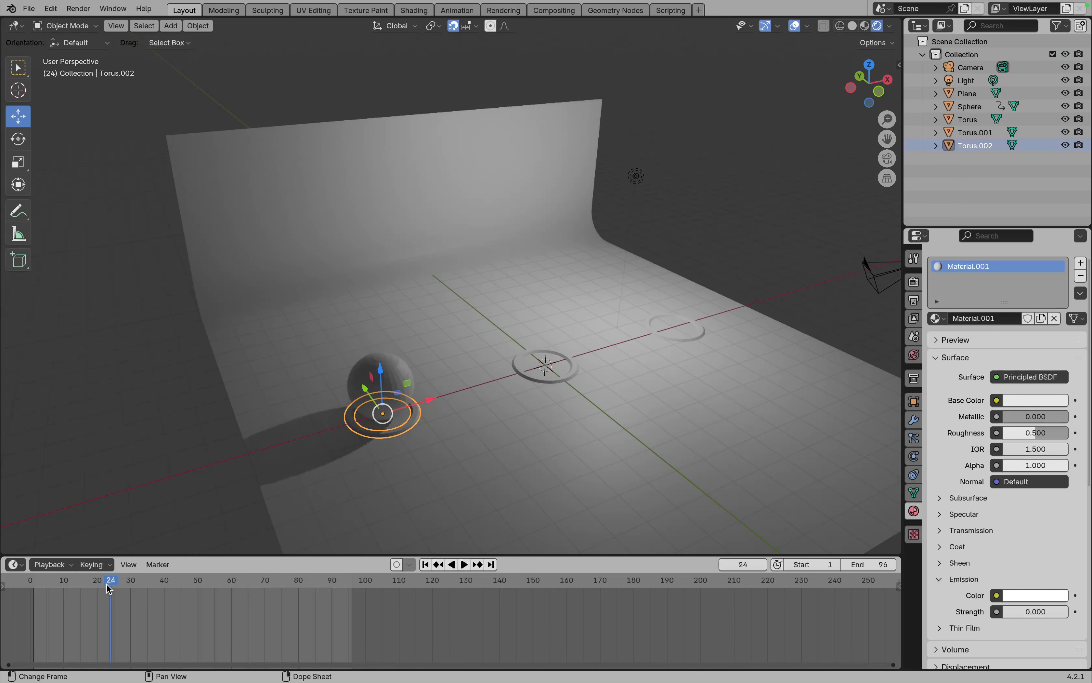
click(108, 588)
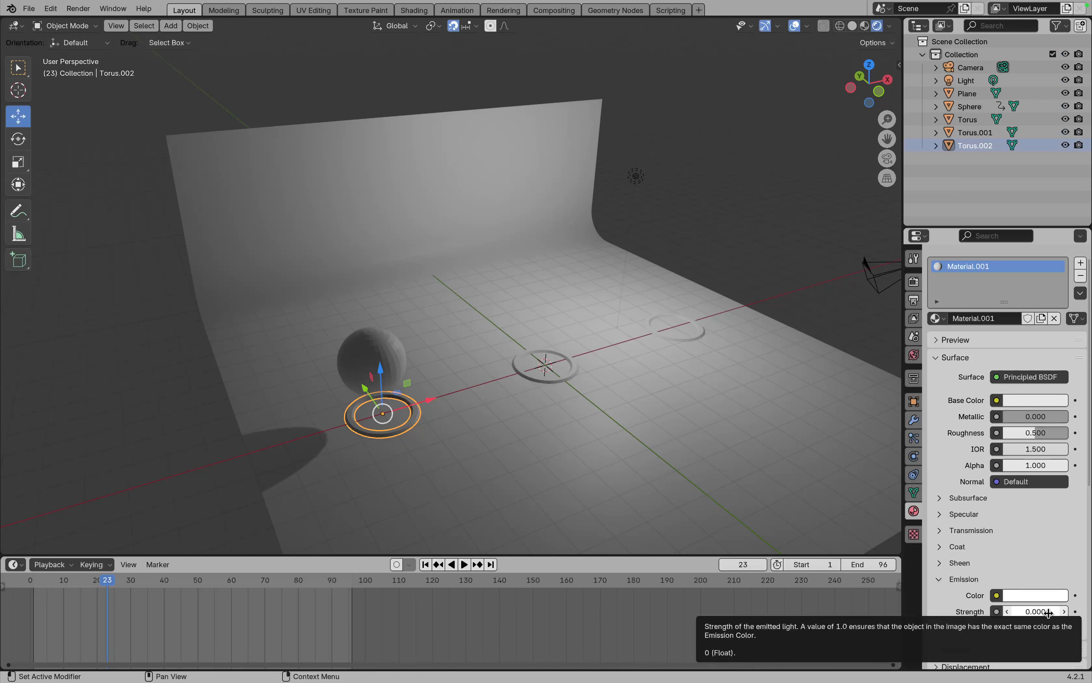
click(1075, 611)
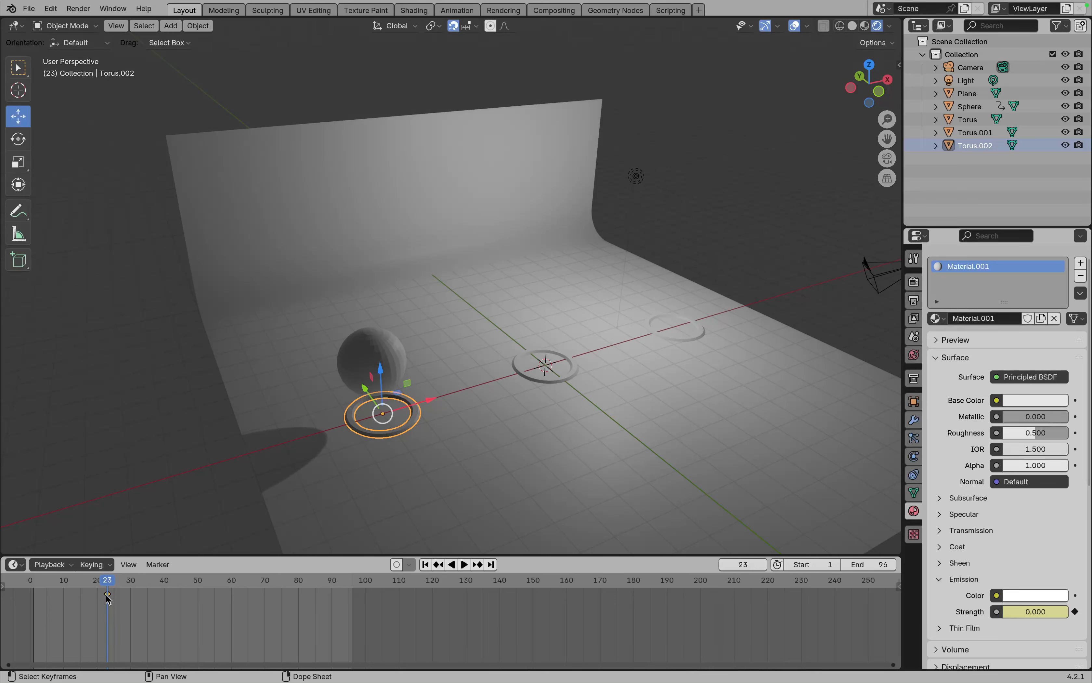
- Examine the channels under Torus.002 in the timeline down to the keyed shader property, and collapse them again
click(5, 586)
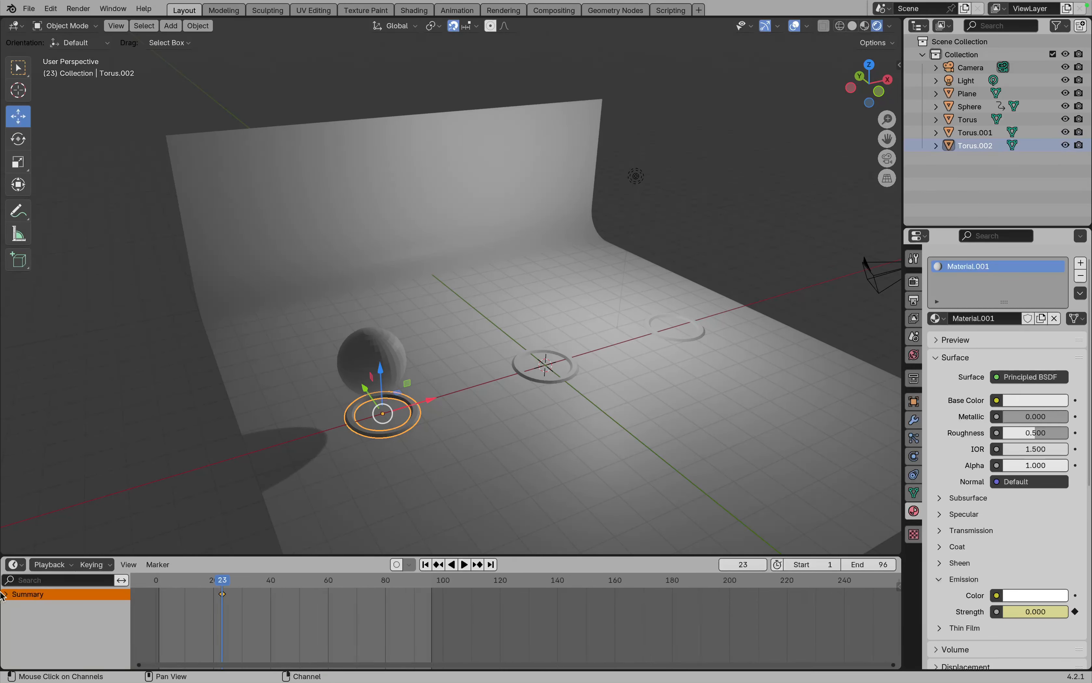
click(6, 595)
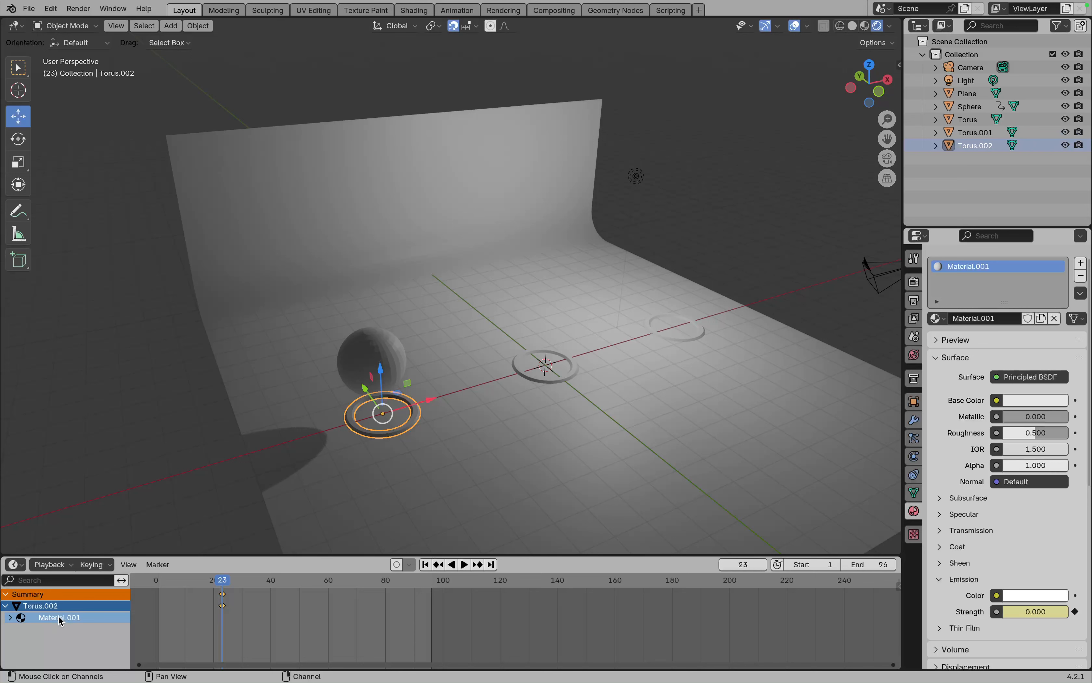
click(10, 618)
click(15, 630)
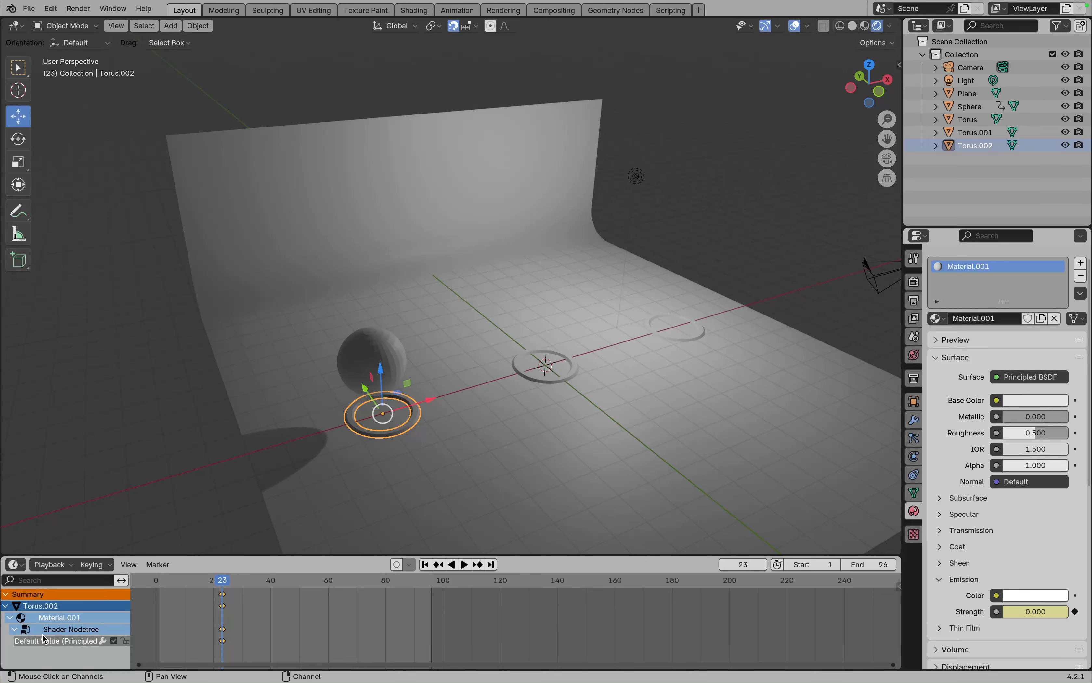
click(14, 629)
click(11, 618)
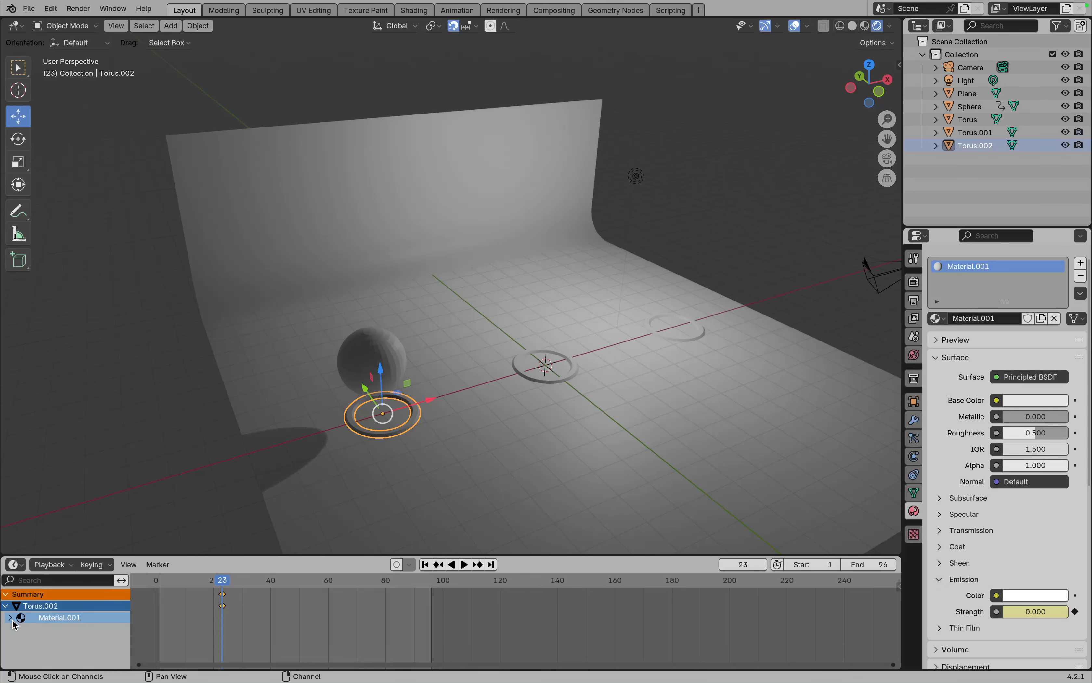
click(7, 607)
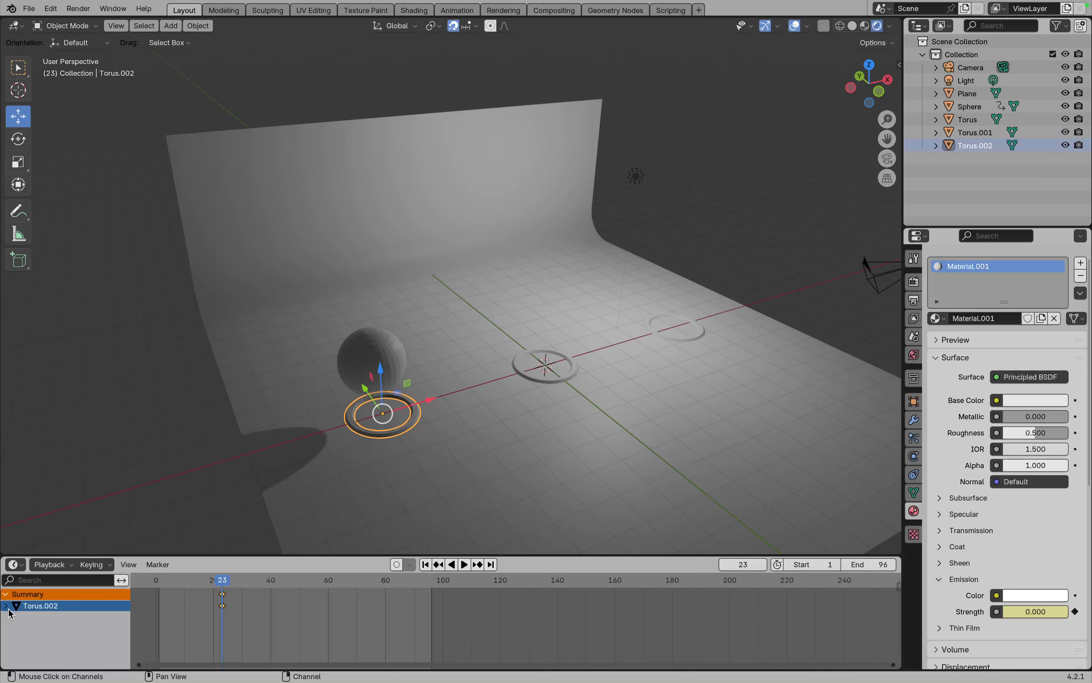
key(b)
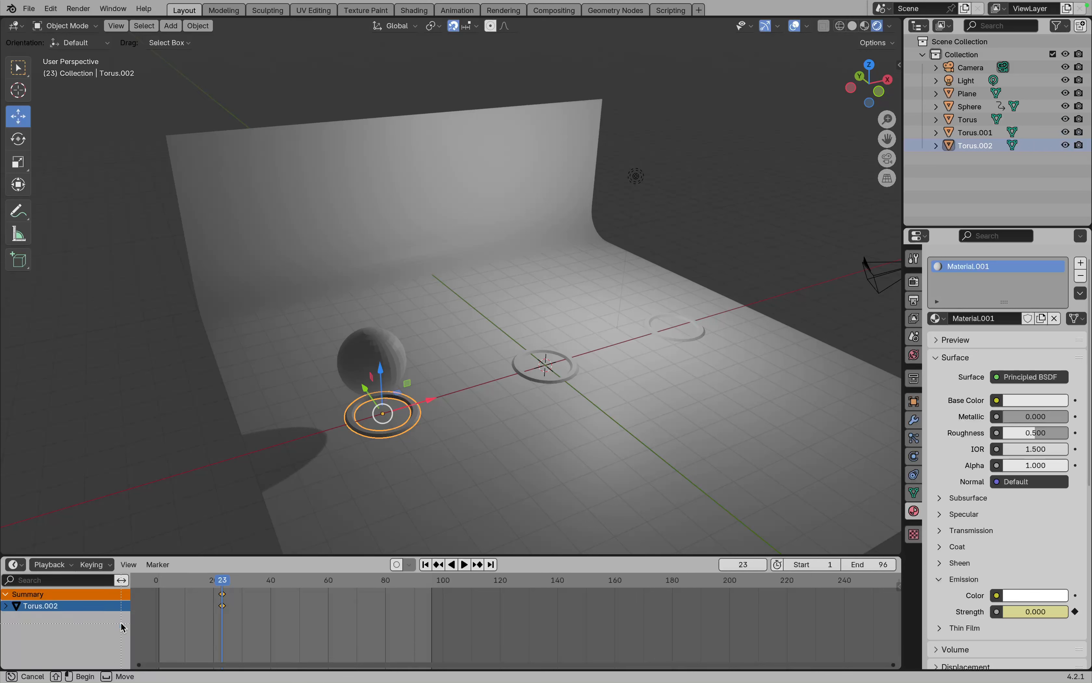
key(Escape)
key(n)
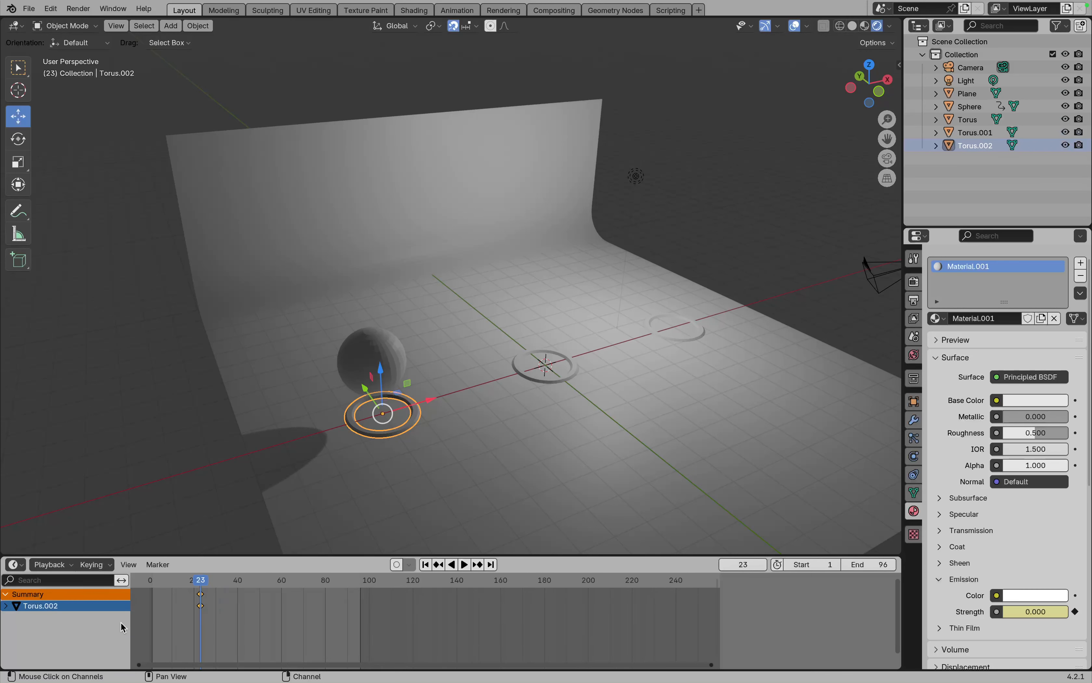
key(n)
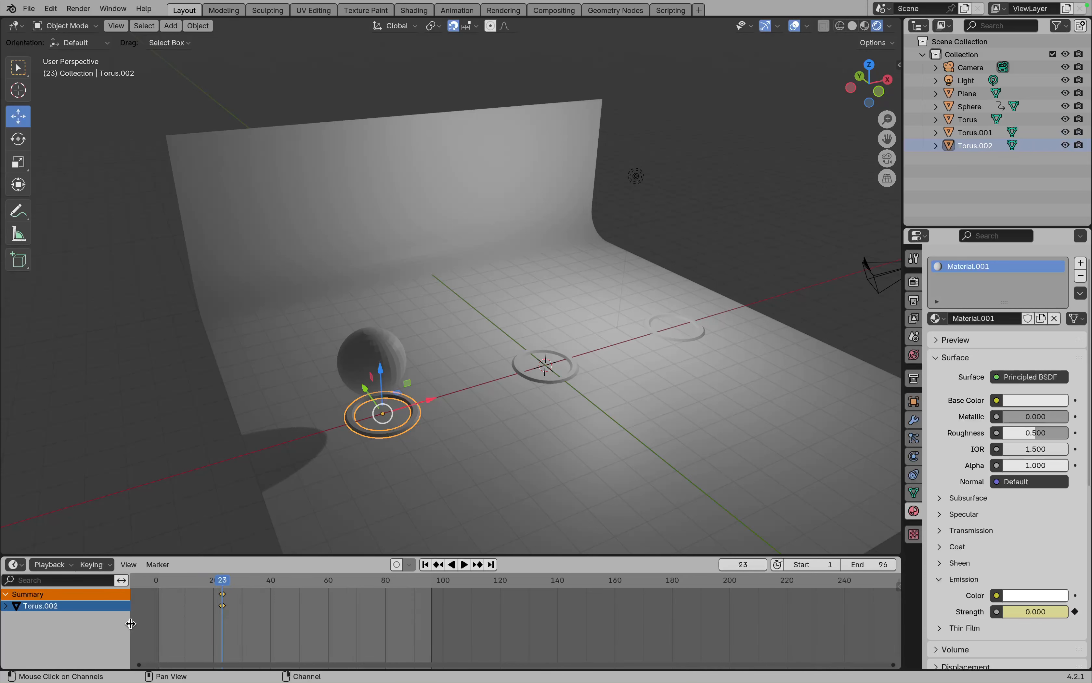
- Collapse the timeline's channel list and keyframe the emission strength of the Torus.002 material at 10 on frame 24
drag(131, 623, 2, 625)
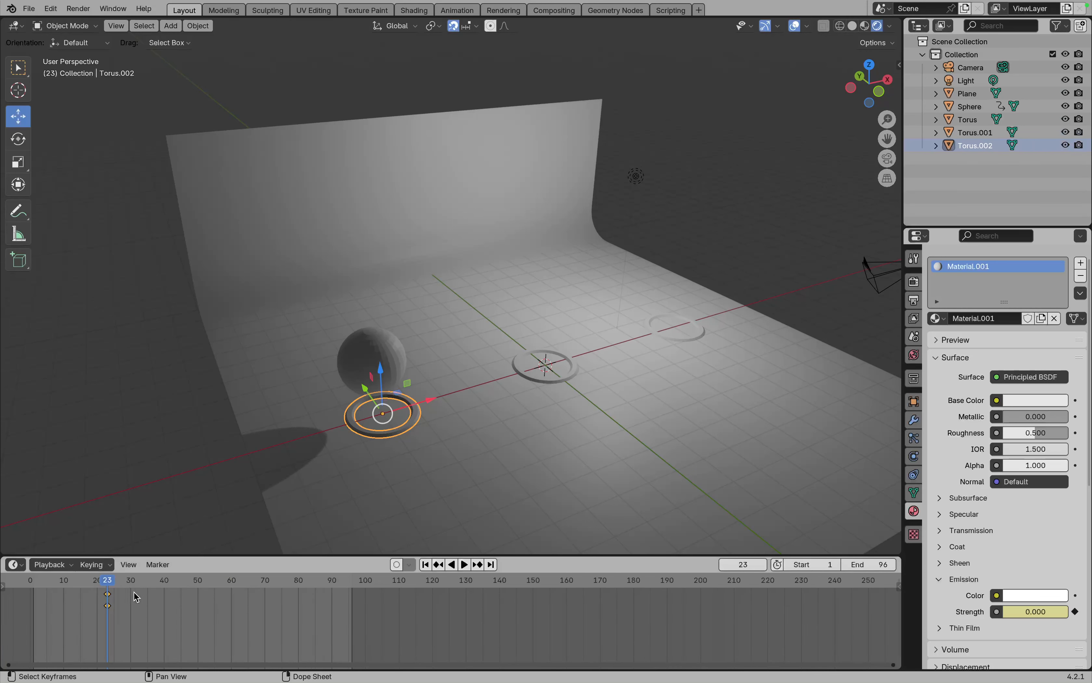
click(114, 582)
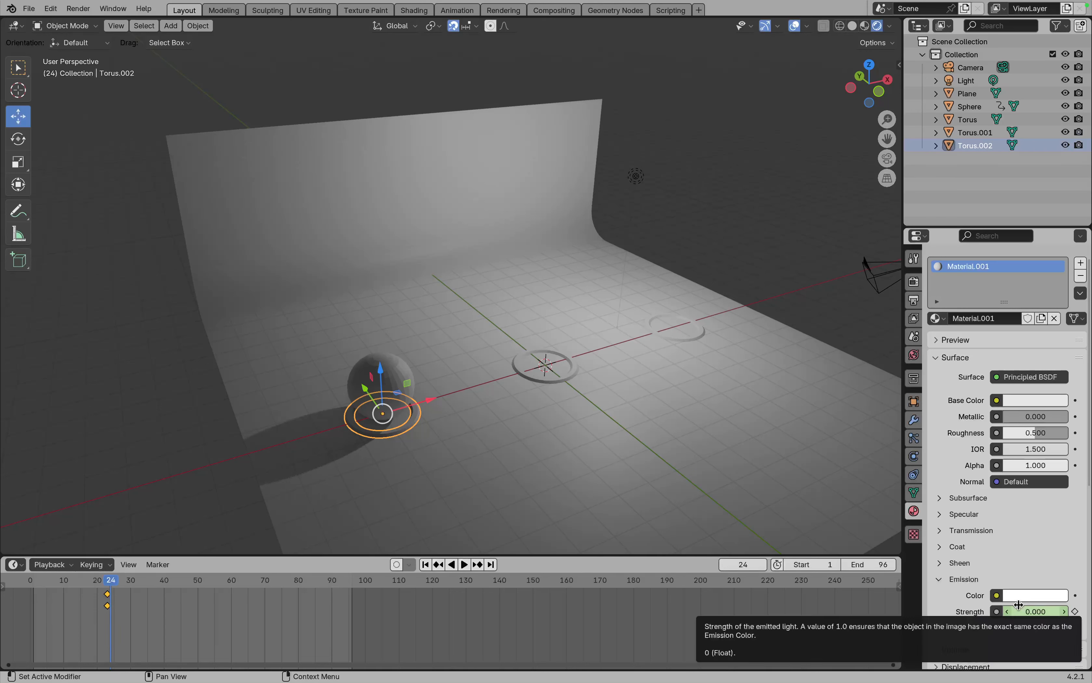
click(1030, 613)
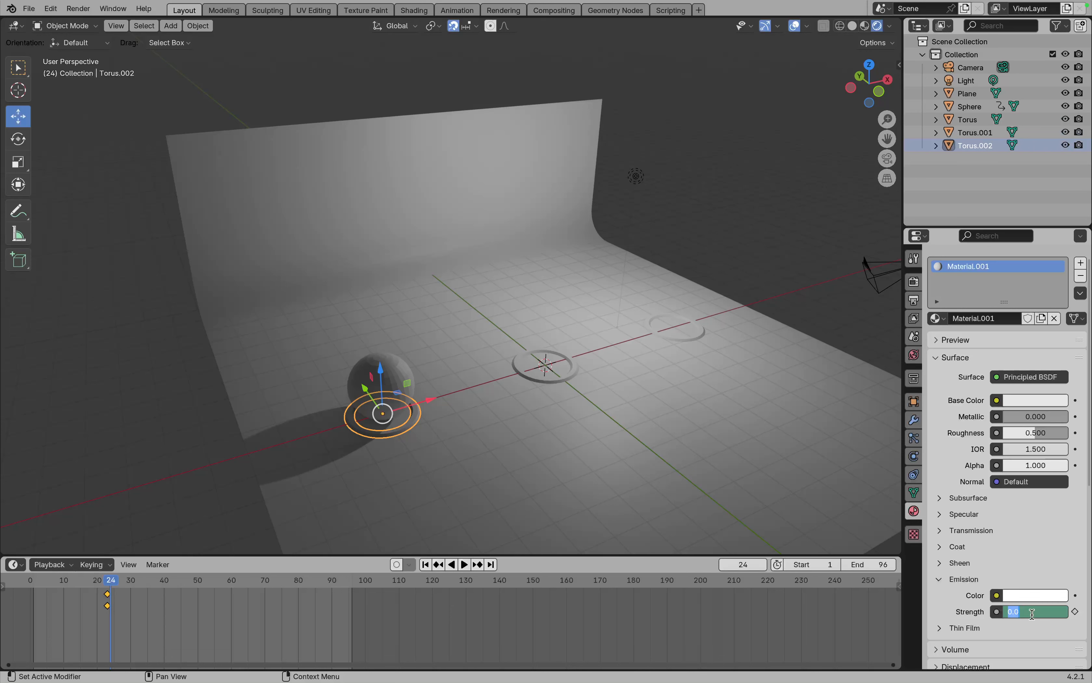
text(10)
key(Return)
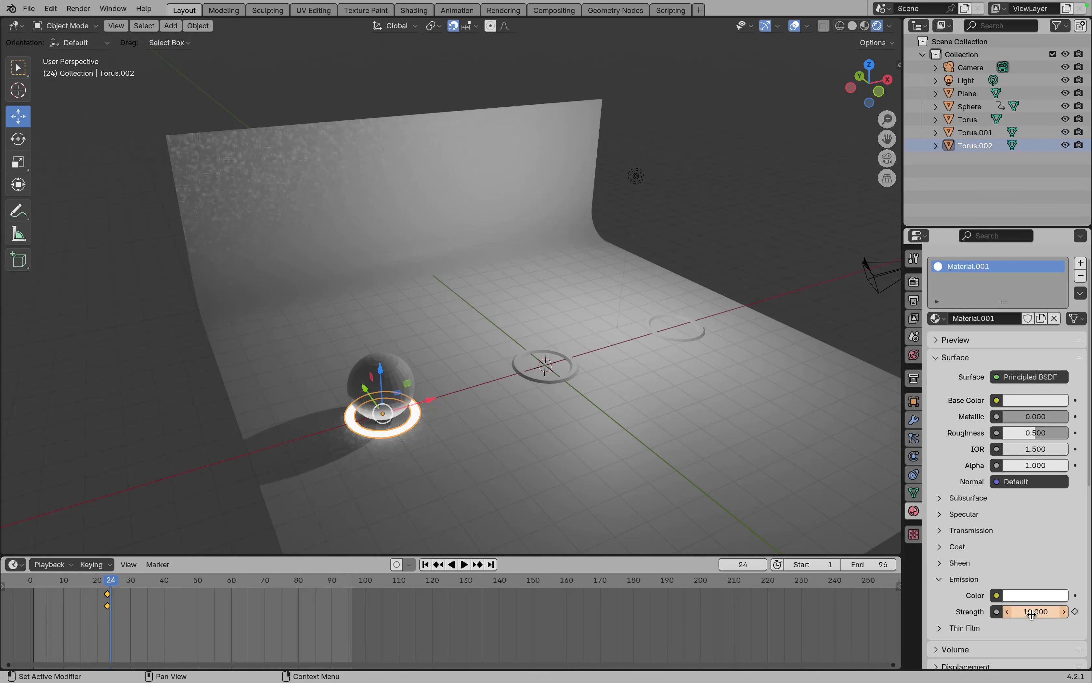
click(1076, 612)
- Keyframe the emission strength of the Torus.002 material at 0 on frame 48, where the sphere lands on the middle ring
key(space)
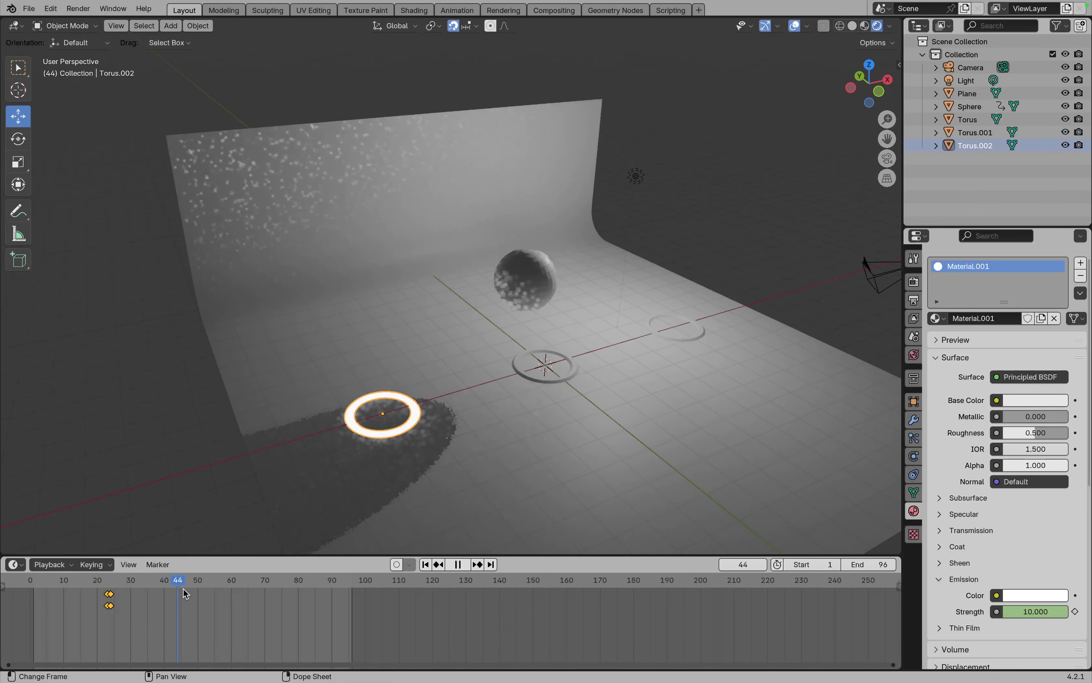
key(space)
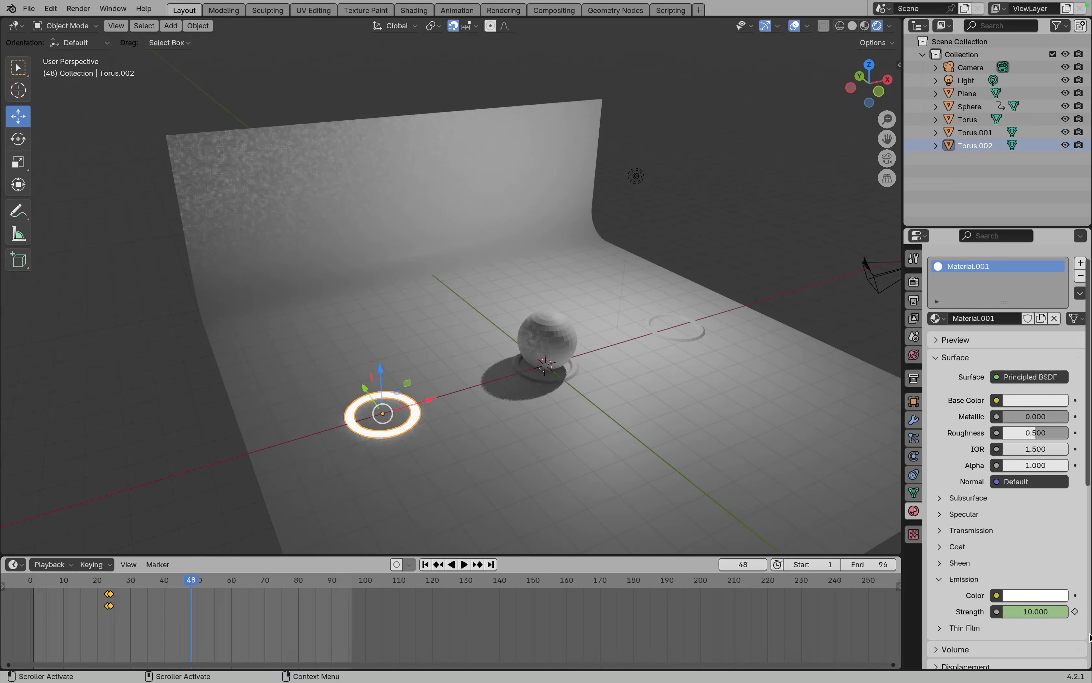
click(1040, 612)
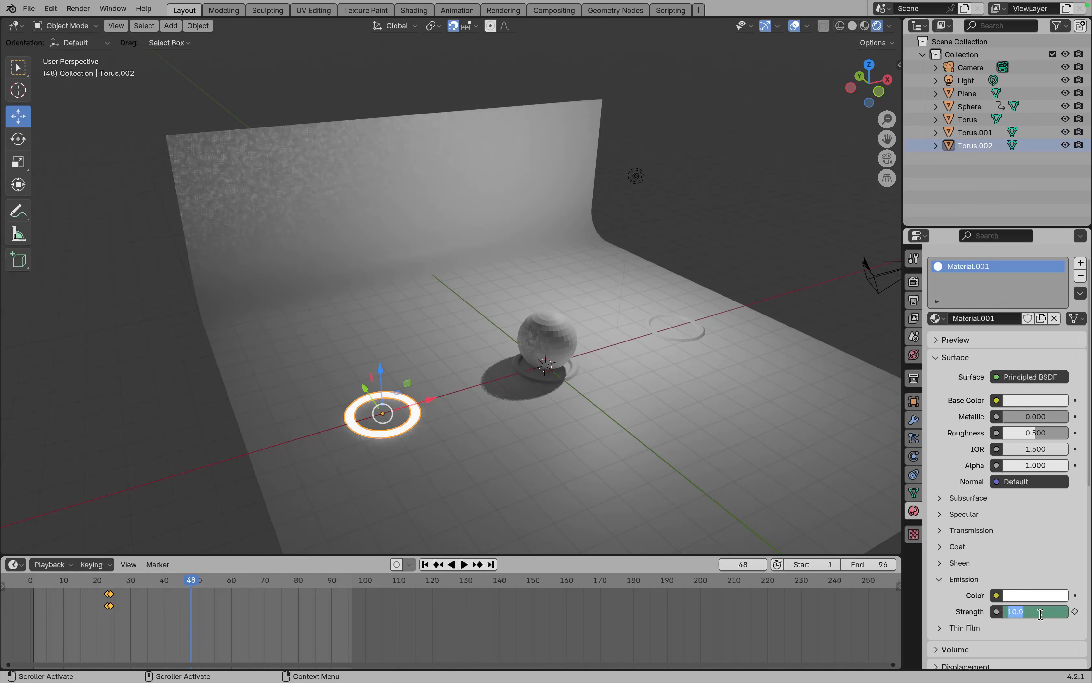
text(0)
key(Return)
key(i)
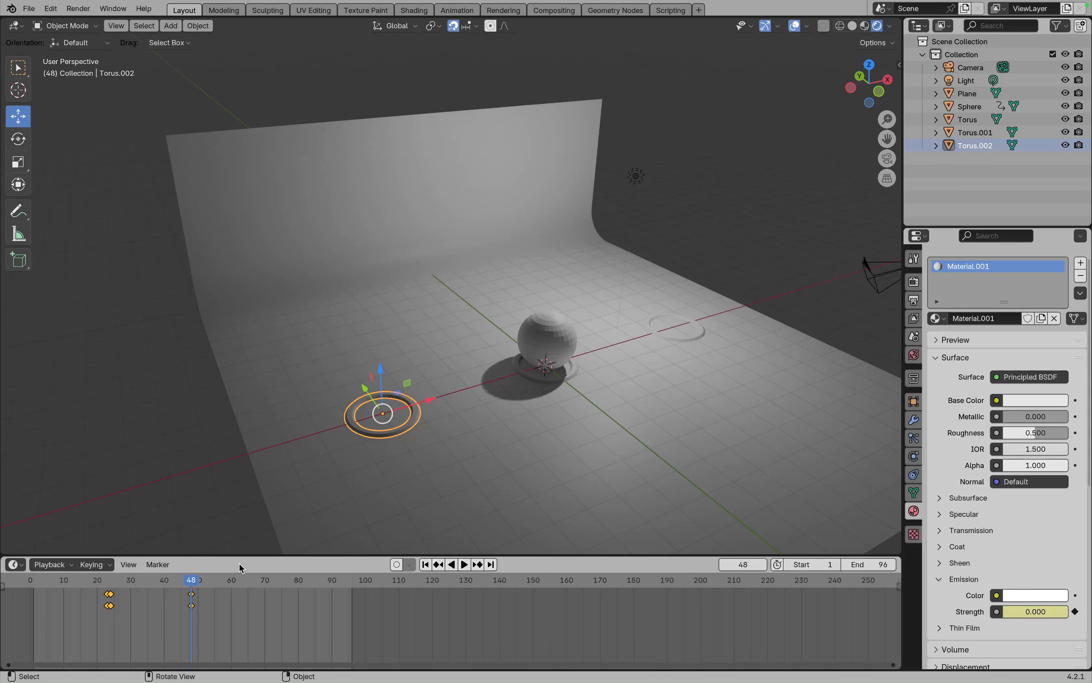
- Give the middle ring, Torus, a new material and expand its emission settings
click(552, 379)
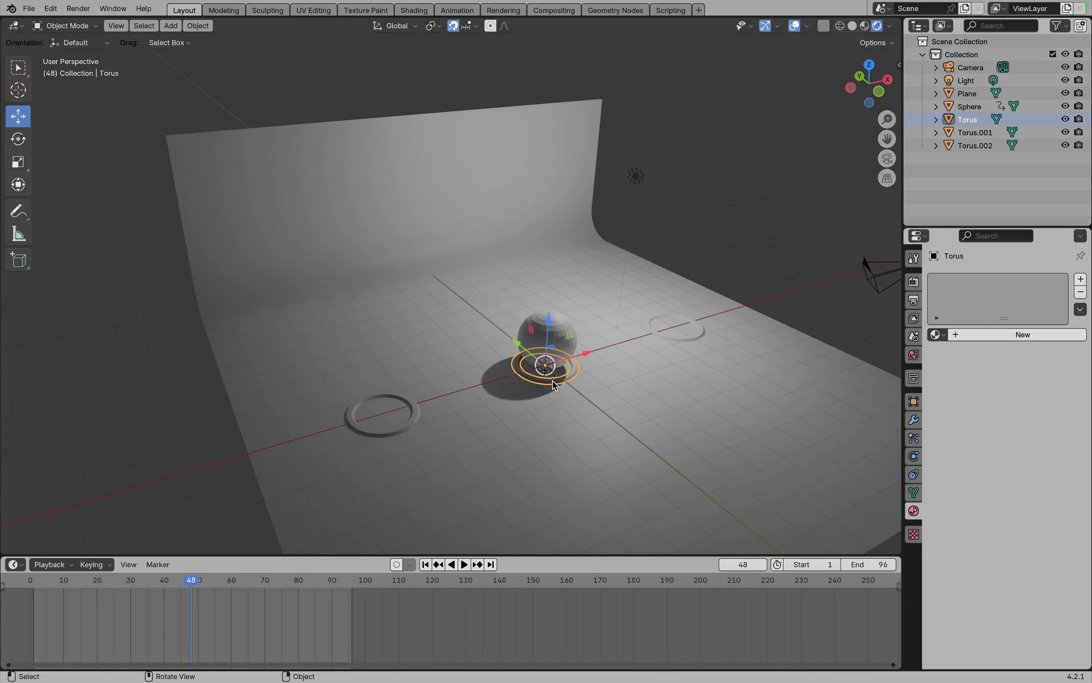
click(1021, 336)
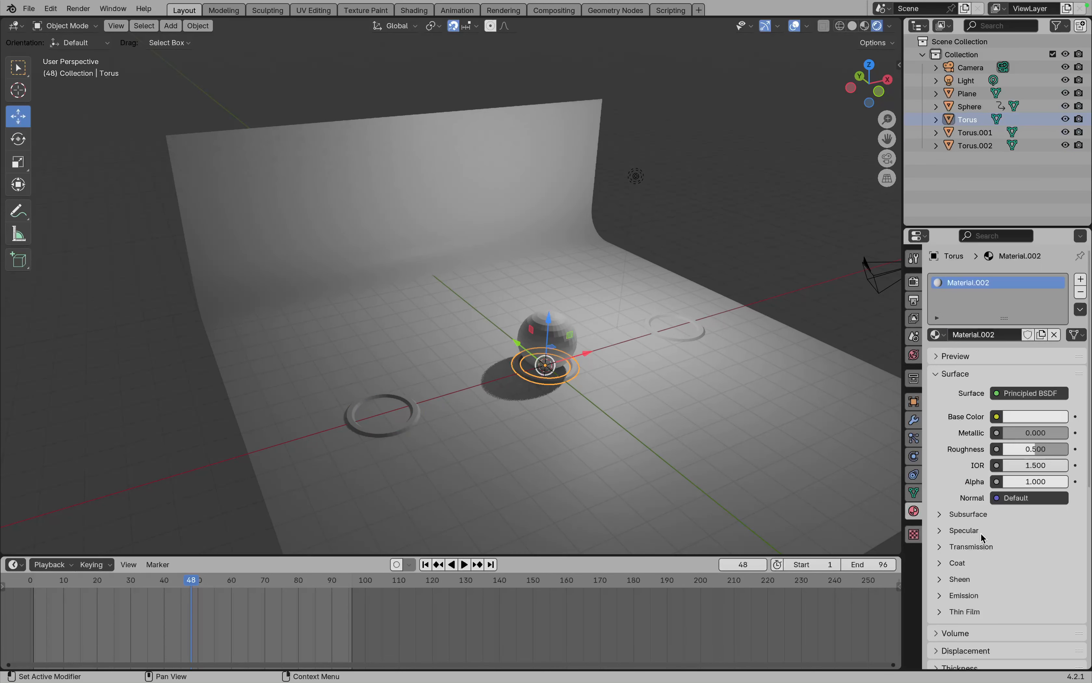
click(953, 596)
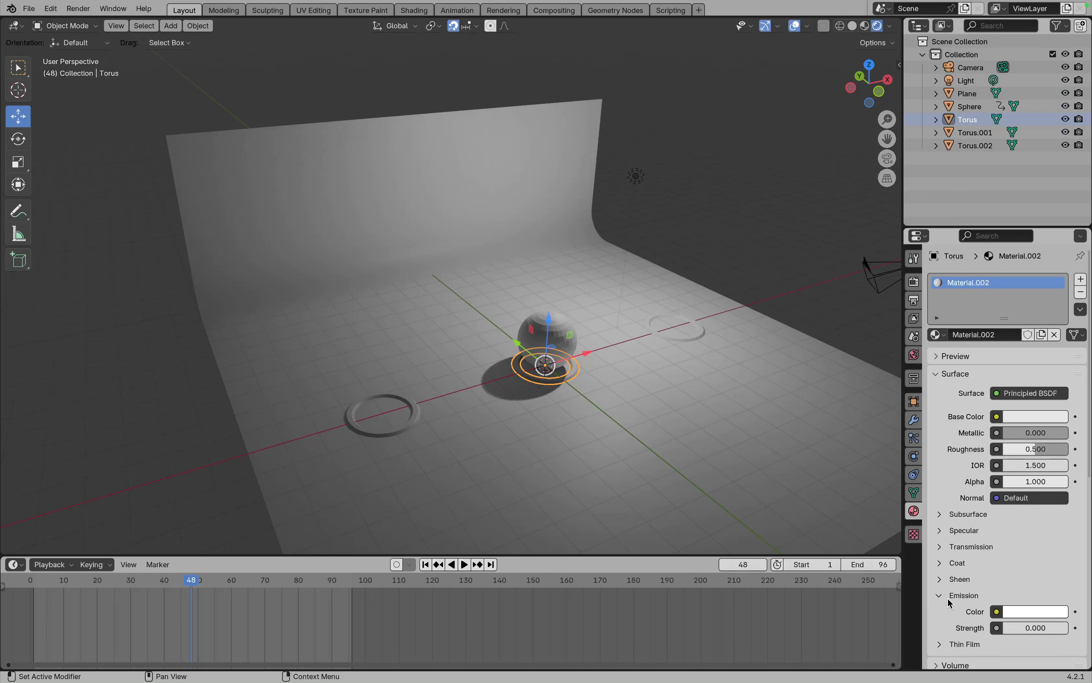
- Keyframe the emission strength of the middle ring's material at 10 on frame 48
scroll(1043, 602, down, 1)
click(1032, 619)
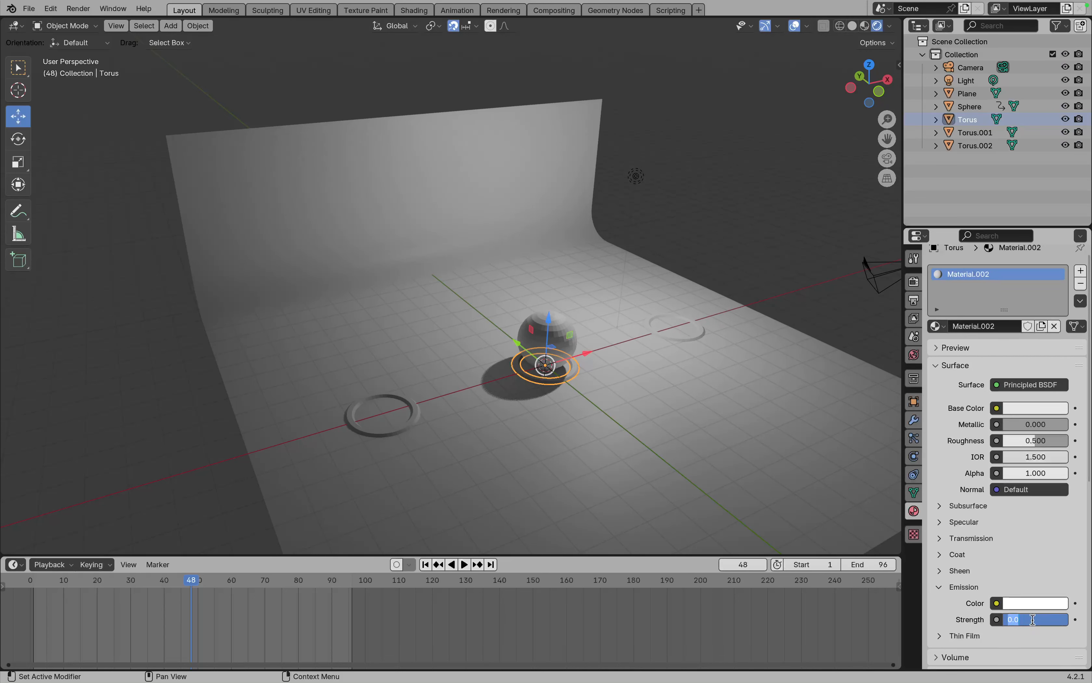
text(10)
key(Return)
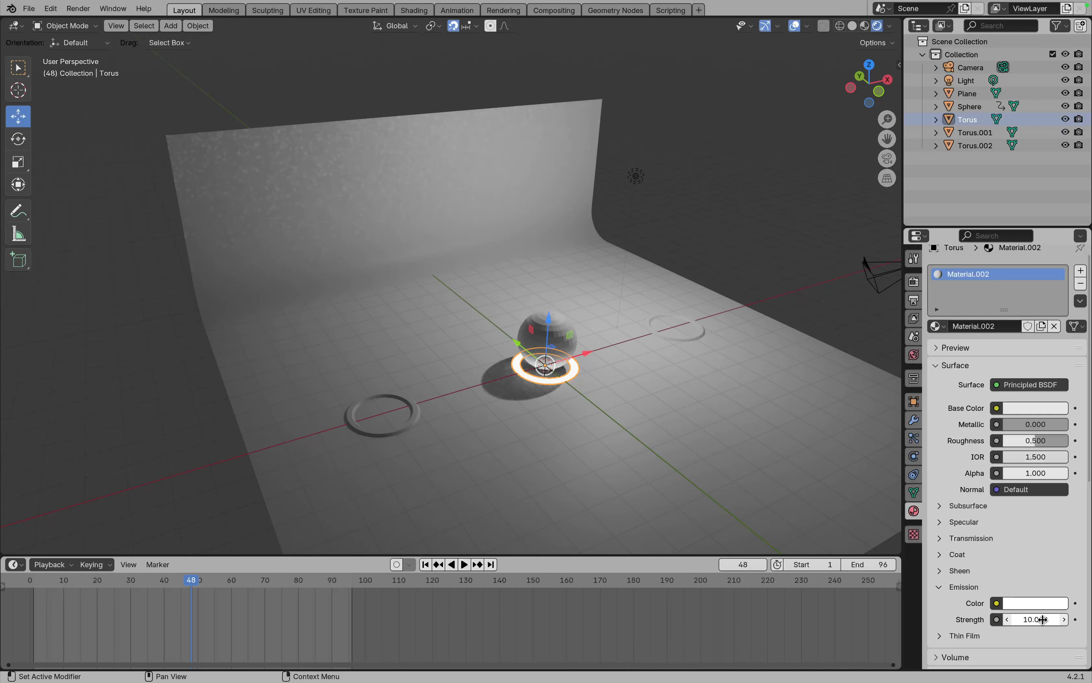
click(1075, 619)
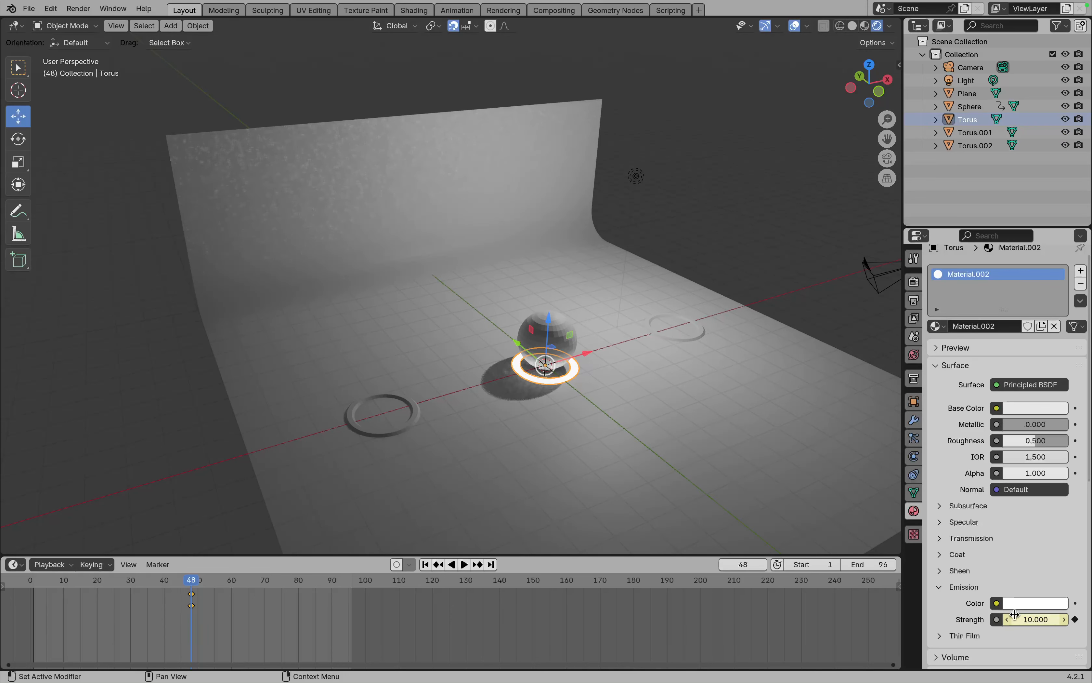
- Keyframe the emission strength of the middle ring's material at 0 on frame 47, one frame before the landing
key(Left)
click(1030, 616)
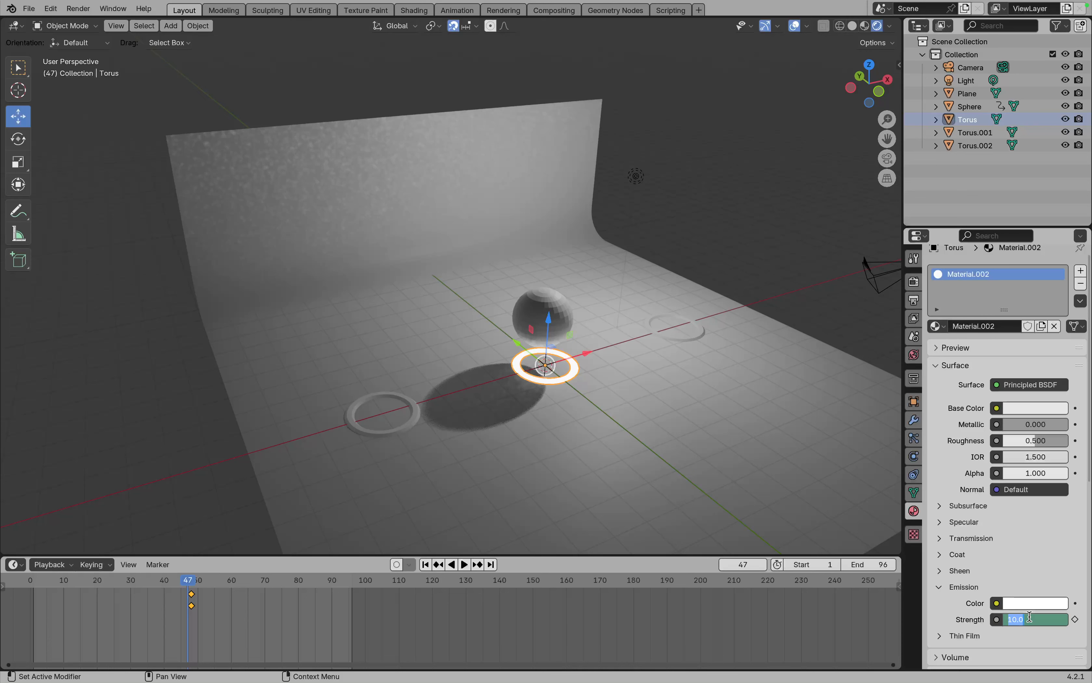
text(0)
key(Return)
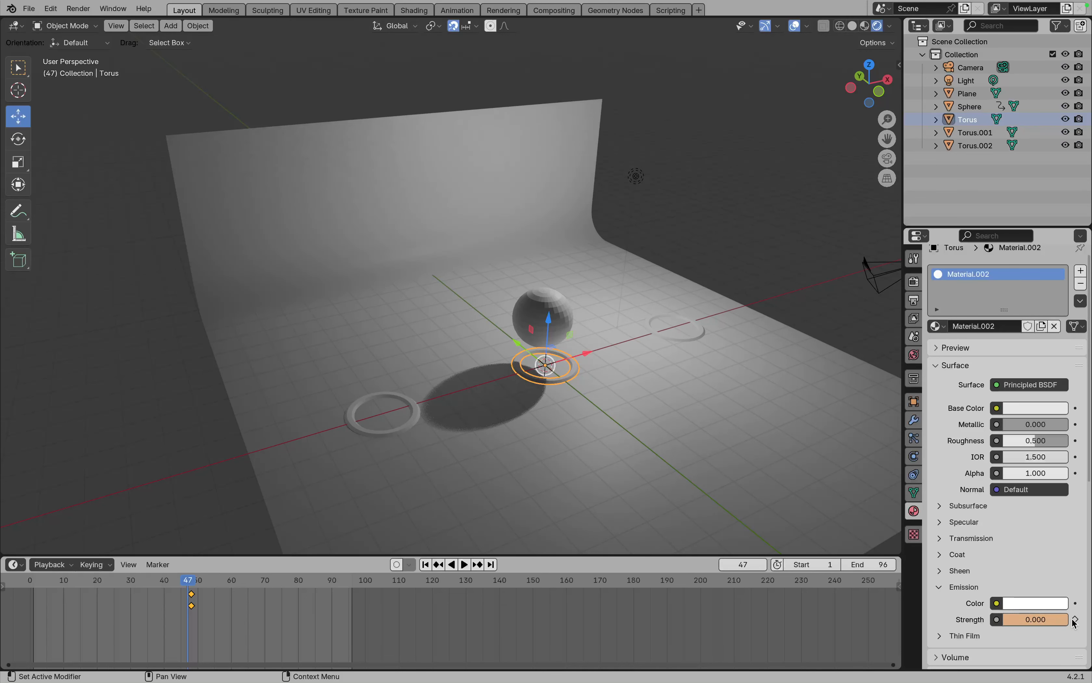
click(1076, 619)
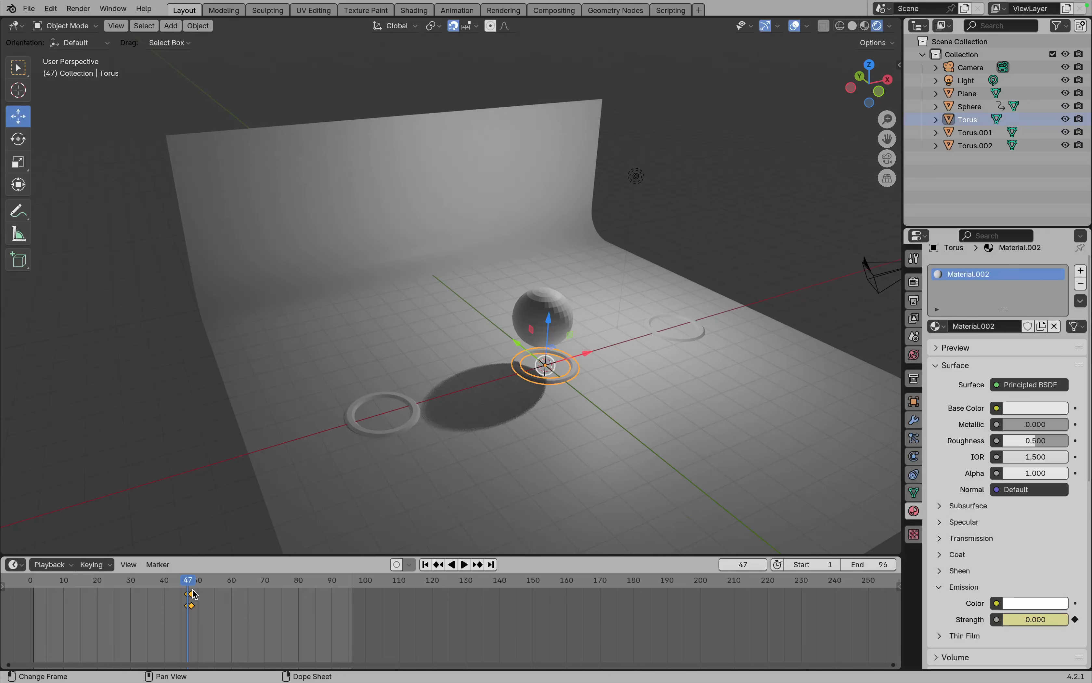
- Keyframe the emission strength of the middle ring's material at 0 on frame 72, where the sphere lands on the last ring
key(space)
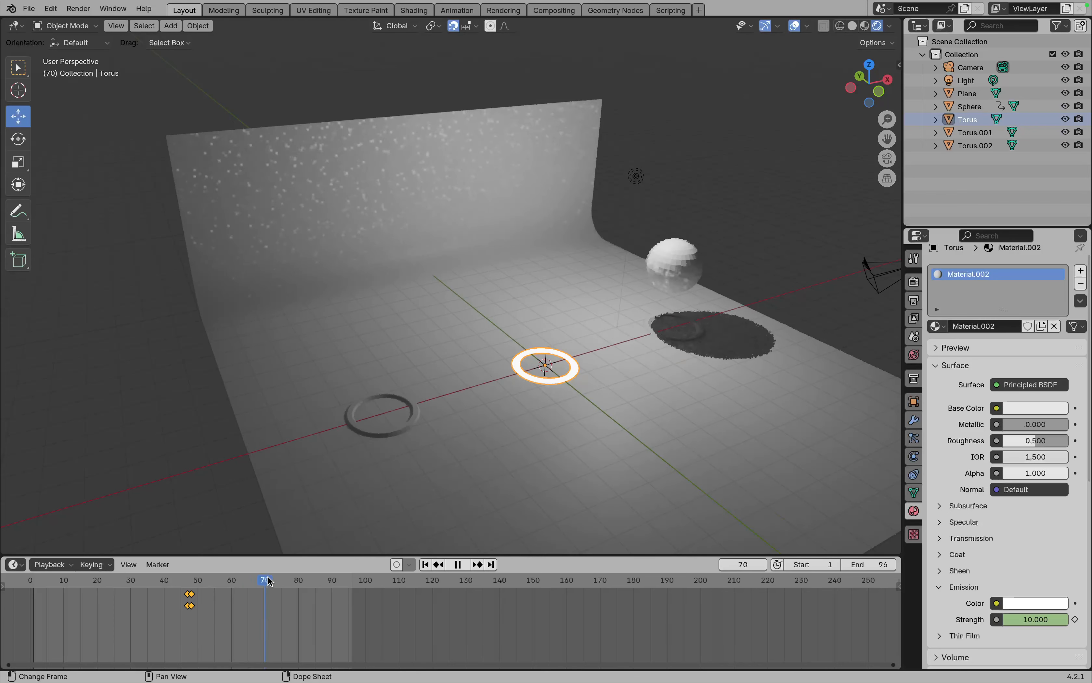
key(space)
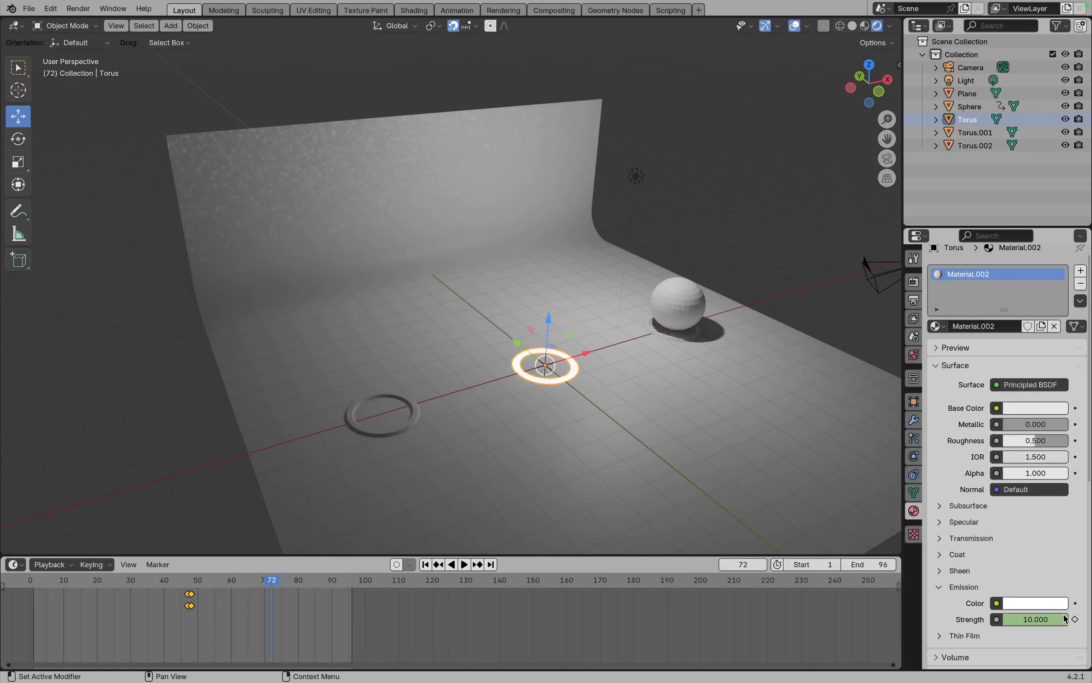
click(1044, 617)
text(0)
key(Return)
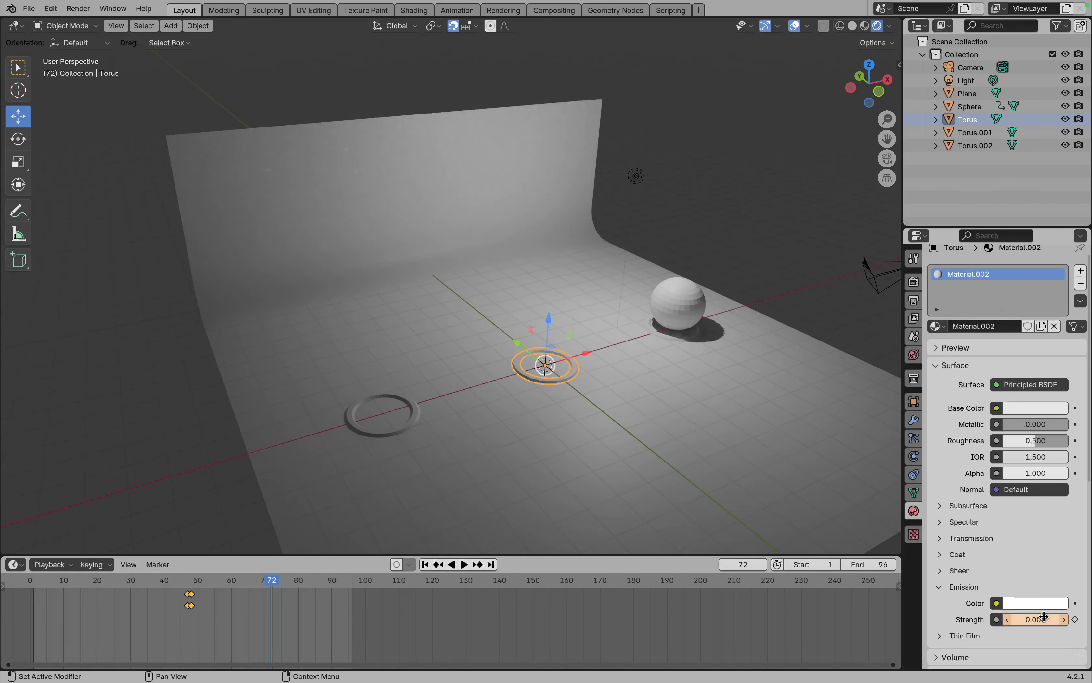
click(1075, 620)
- Give the last ring, Torus.001, a new material and expand its emission settings
click(668, 339)
click(1007, 335)
click(943, 597)
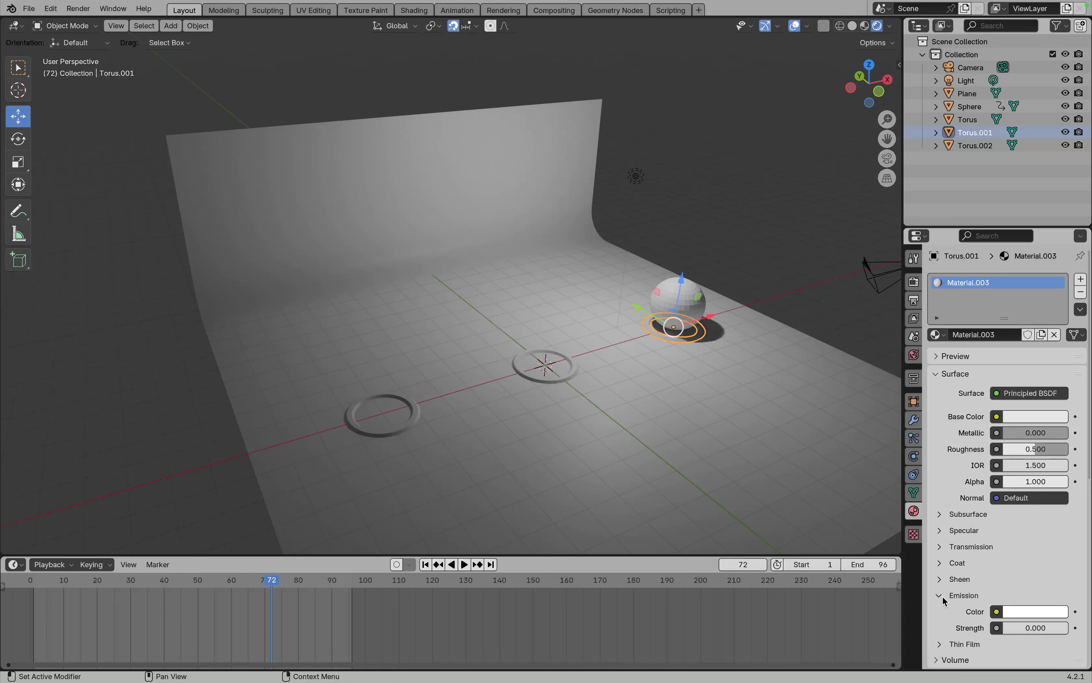
- Keyframe the emission strength of the Torus.001 material at 10 on frame 72
scroll(1034, 595, down, 2)
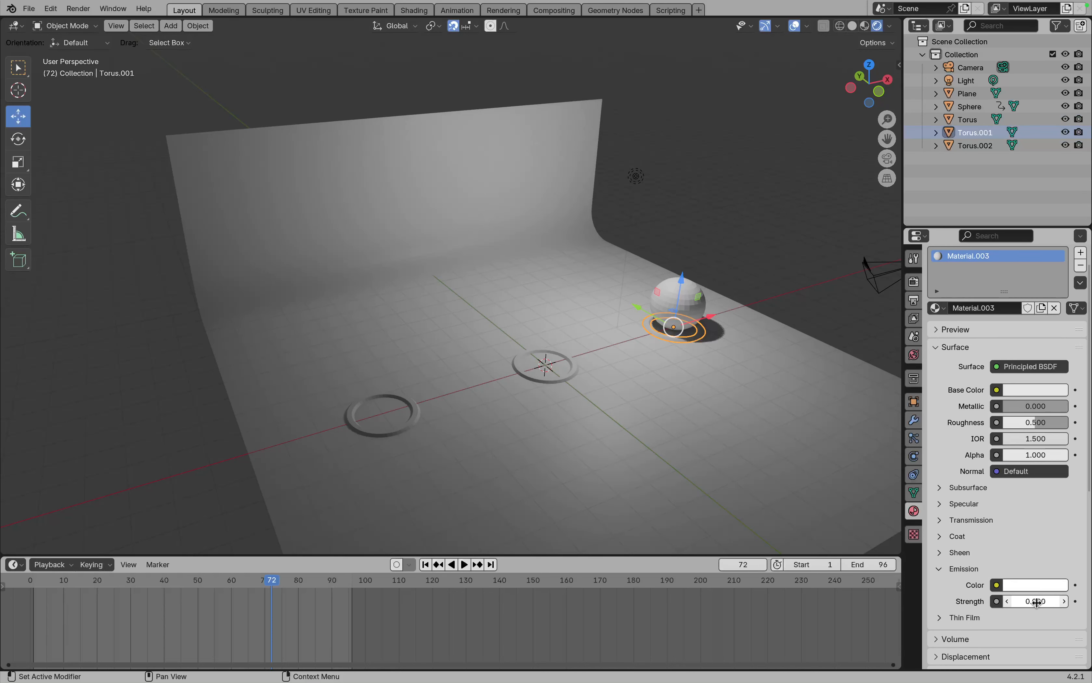
click(1038, 601)
text(1)
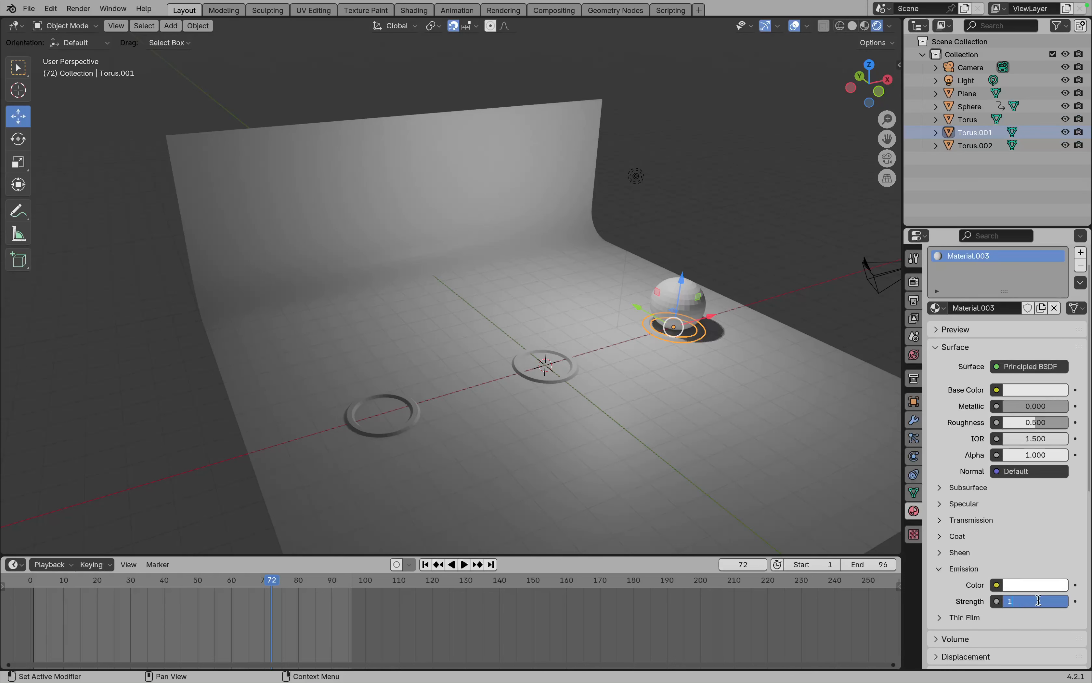
key(Return)
click(1076, 601)
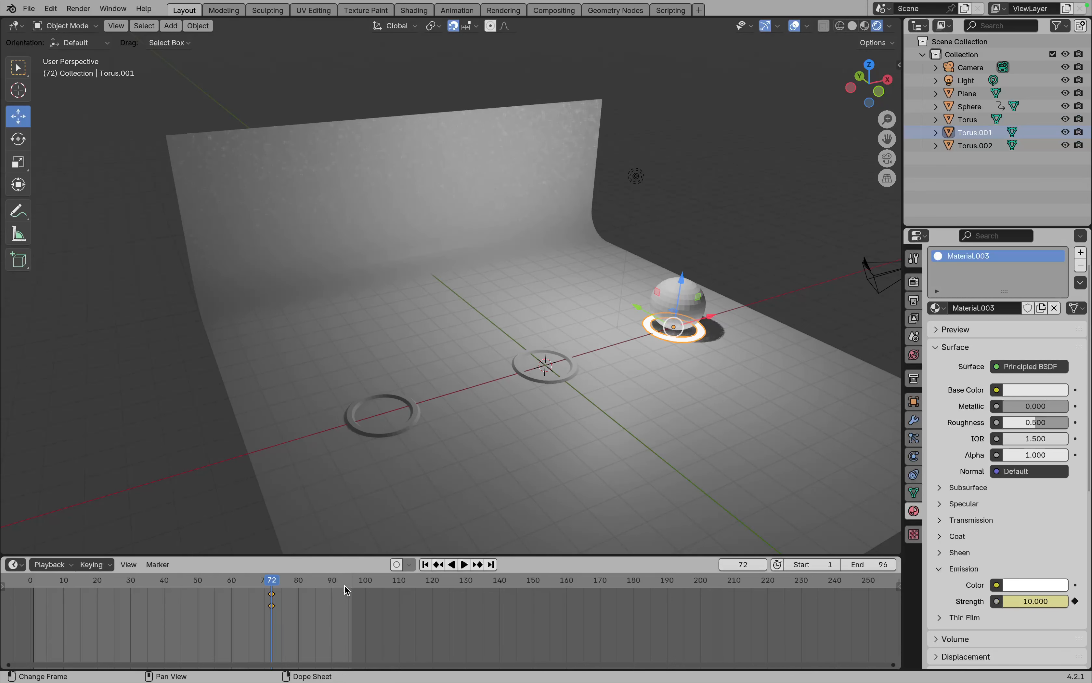
- Keyframe the emission strength of the Torus.001 material at 0 on frame 71, just before the sphere lands
key(Left)
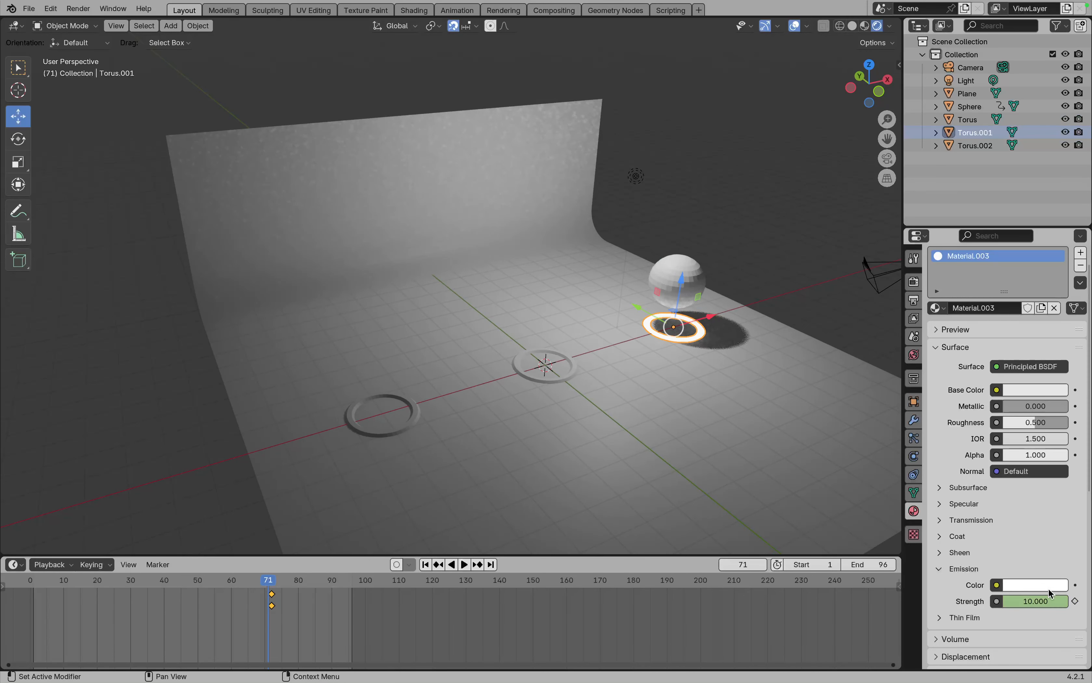
double_click(1041, 601)
text(0)
key(Return)
click(1076, 601)
- Keyframe the emission strength of the Torus.001 material at 0 on the last frame, 96, and play the animation
drag(268, 581, 351, 581)
double_click(1018, 601)
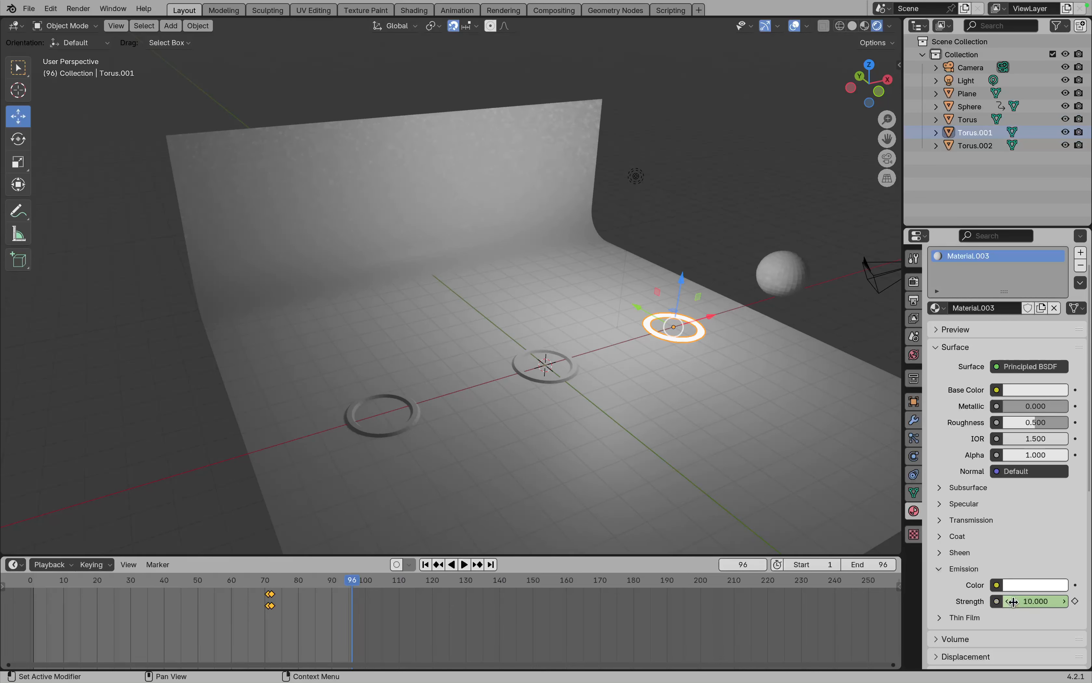
text(0)
key(Return)
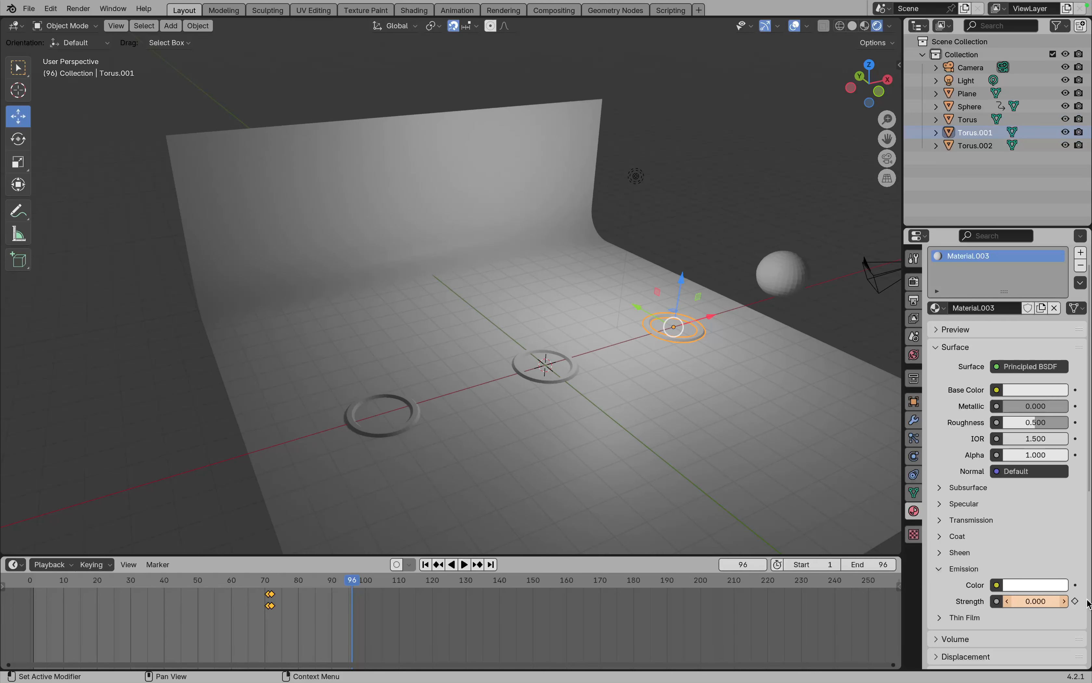
click(1076, 601)
key(space)
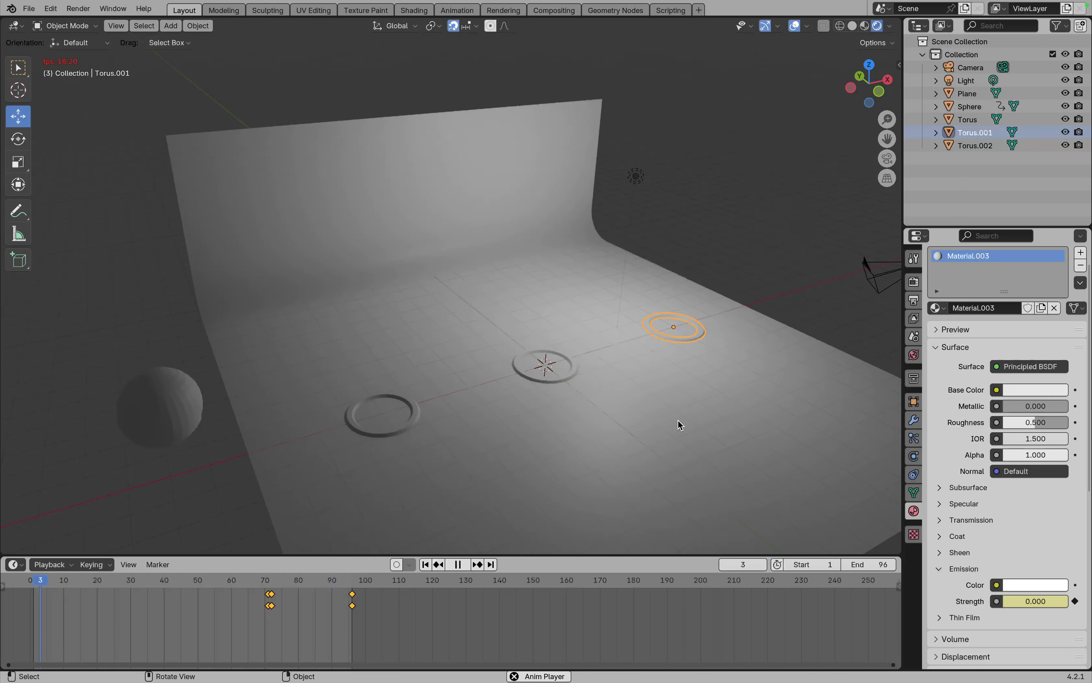
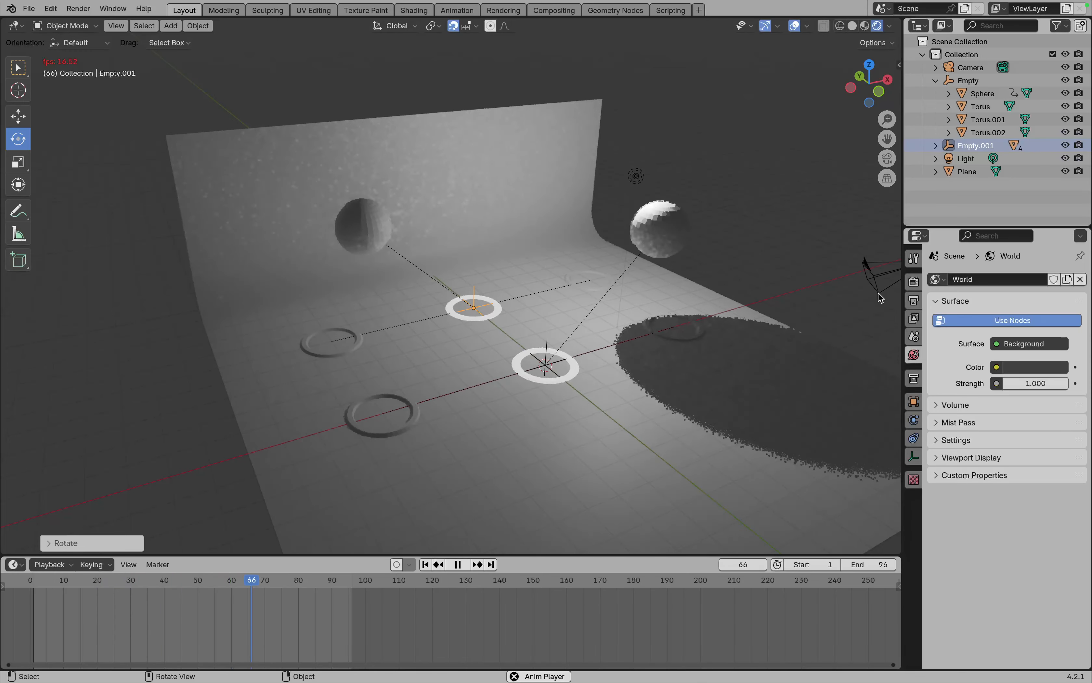
- Look through the camera and enable the Camera to View lock in the viewport's view settings
click(888, 160)
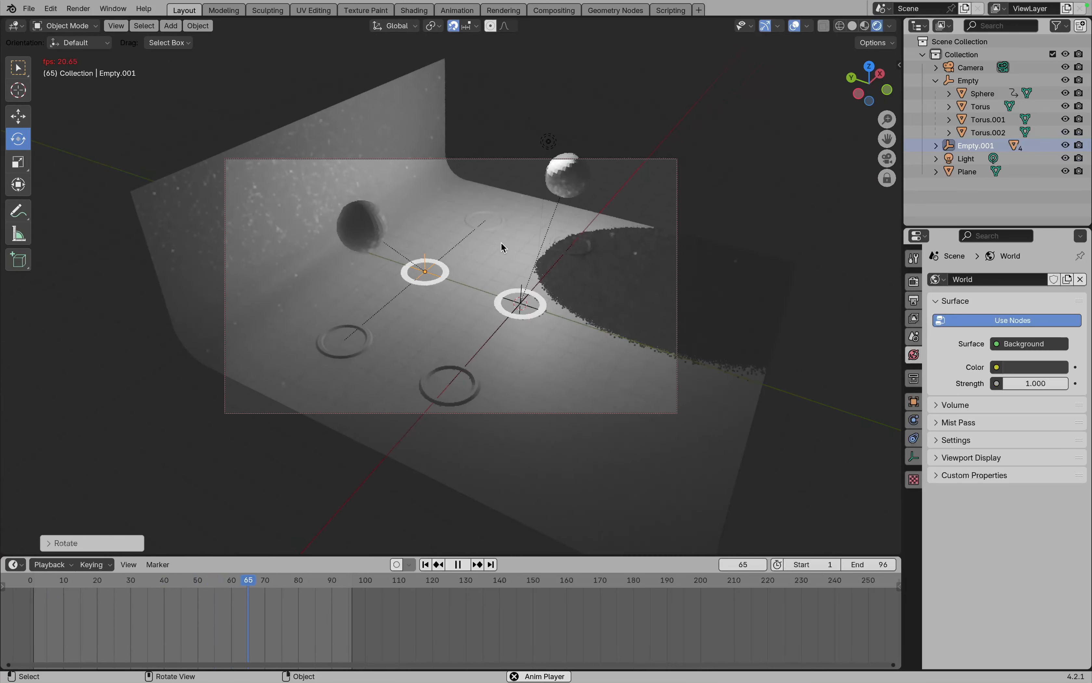
key(n)
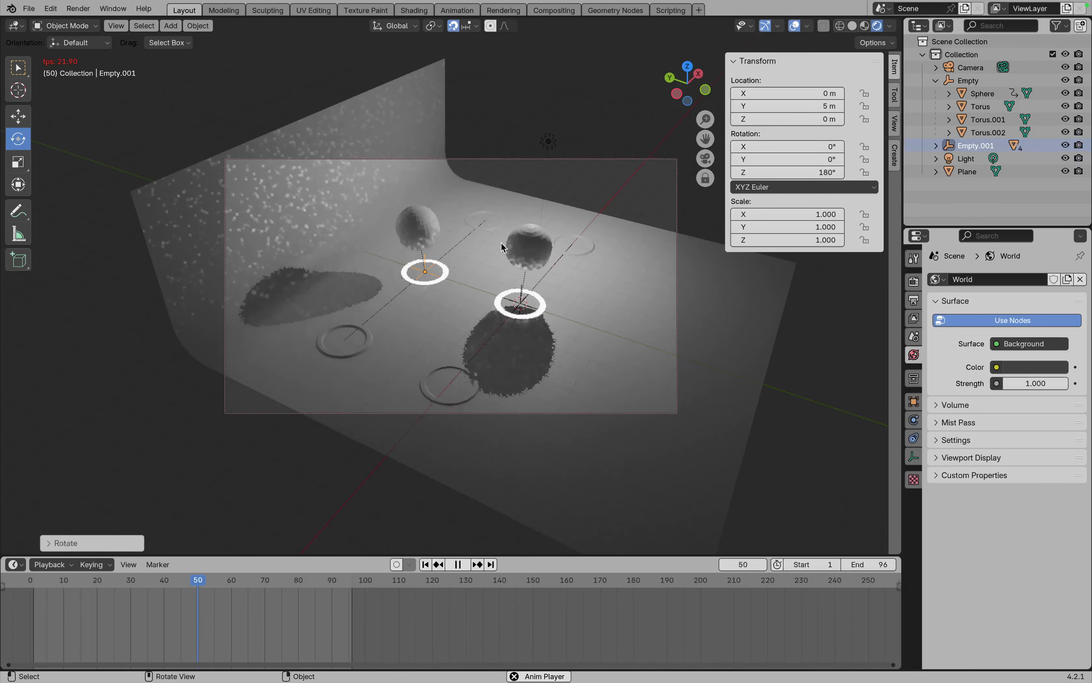
key(n)
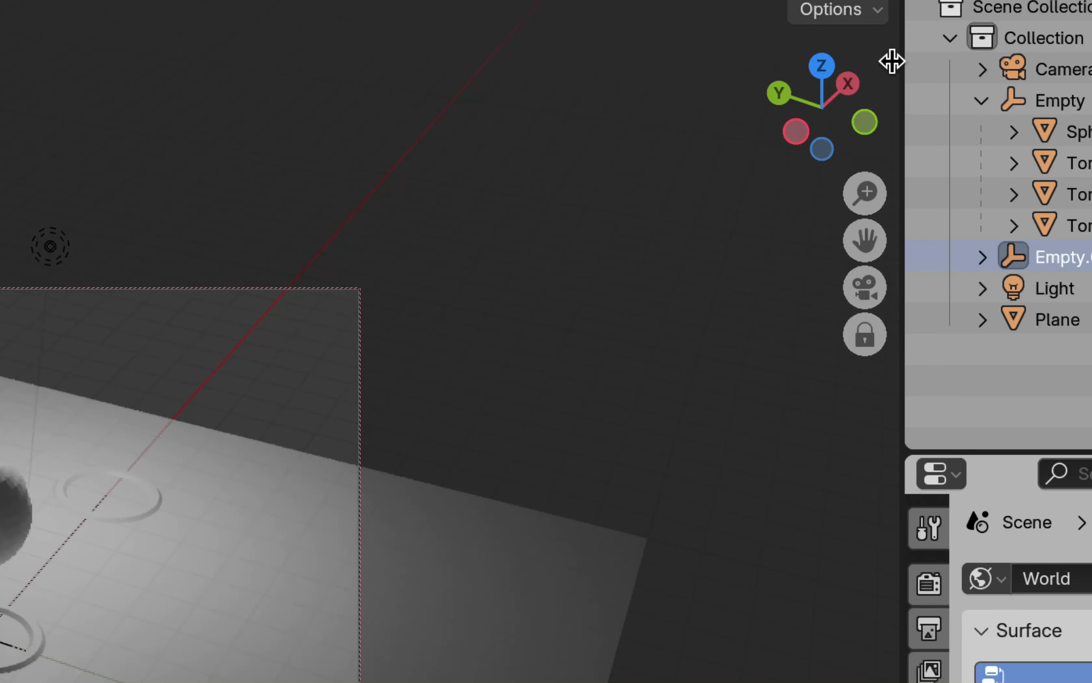
click(891, 61)
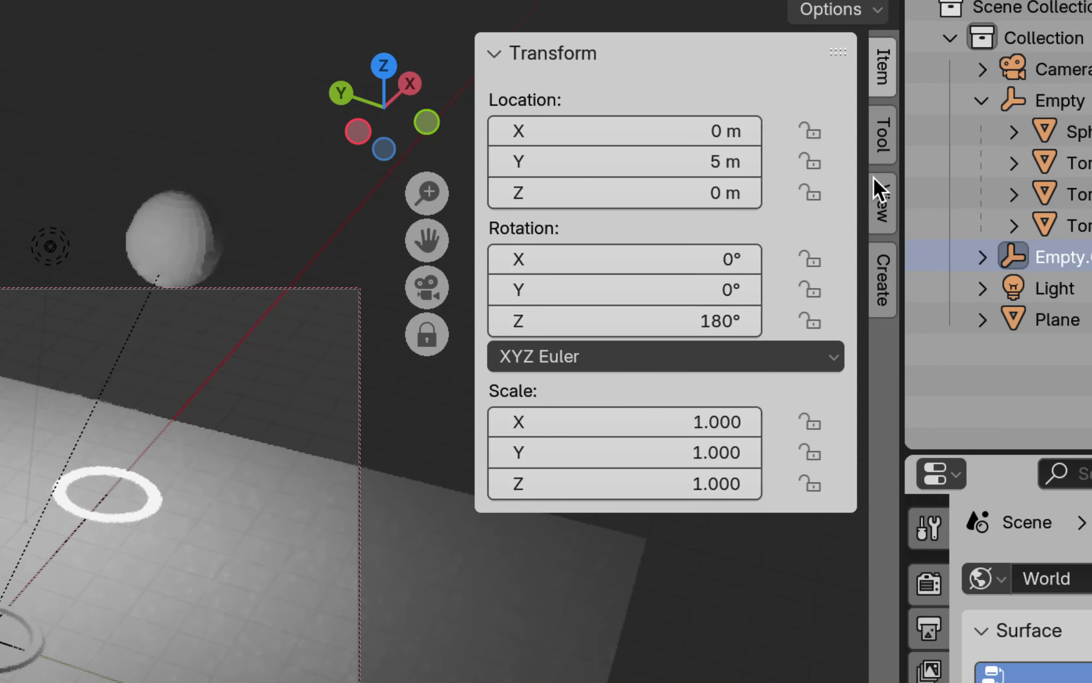
click(882, 208)
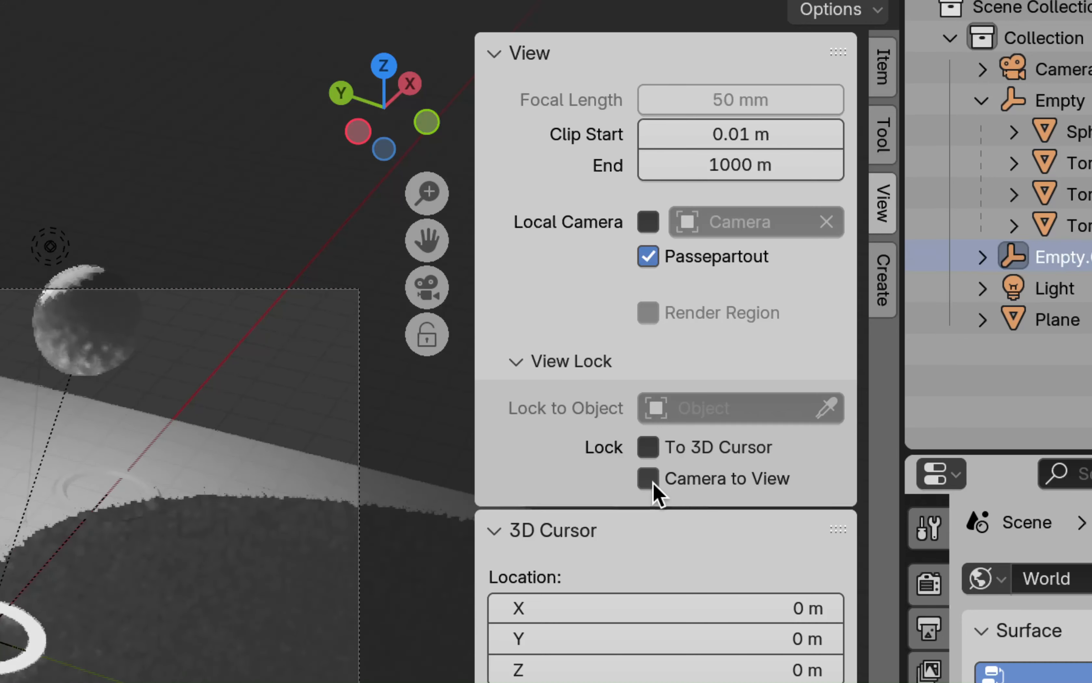
click(648, 478)
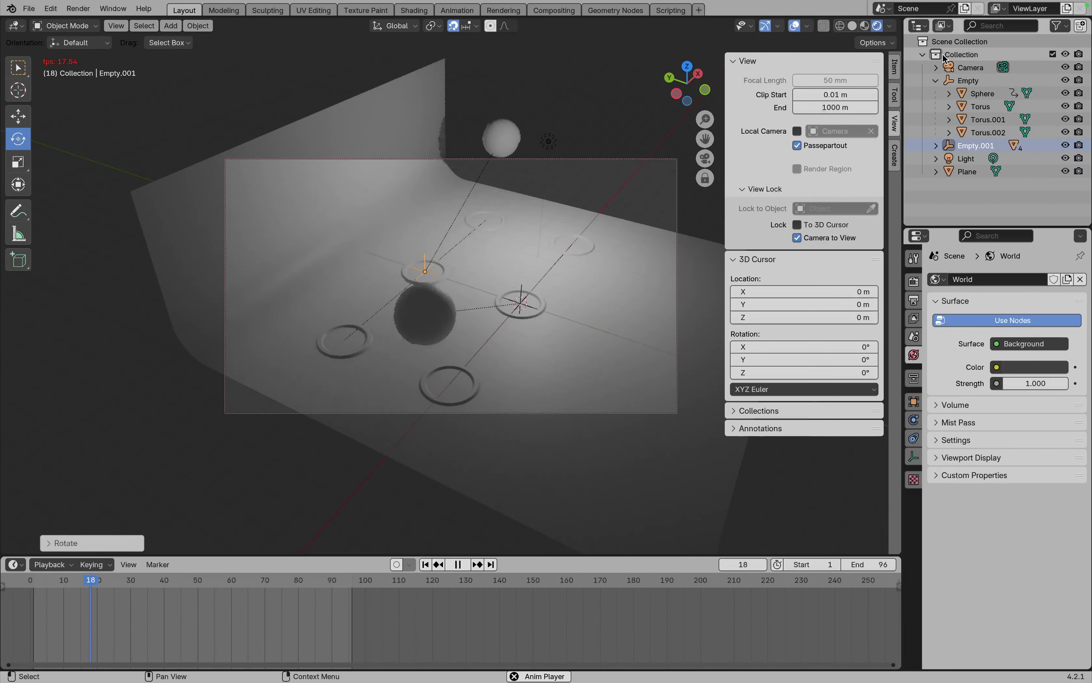
- Hide the viewport sidebar and set the output resolution's width to 1080 px for a square frame
key(n)
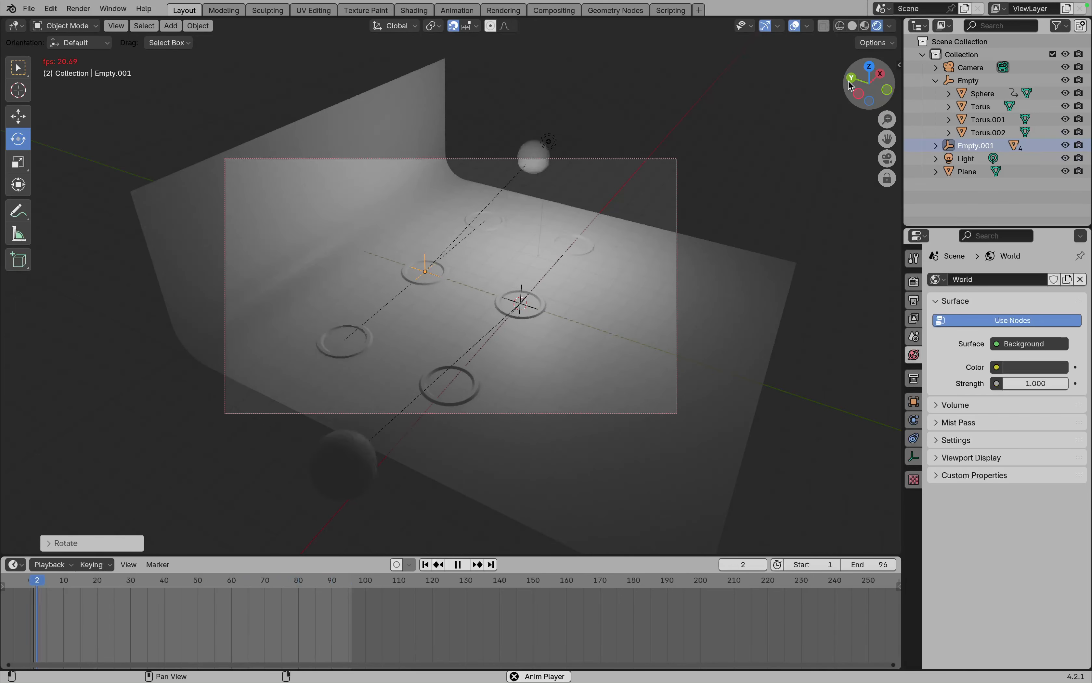
click(887, 179)
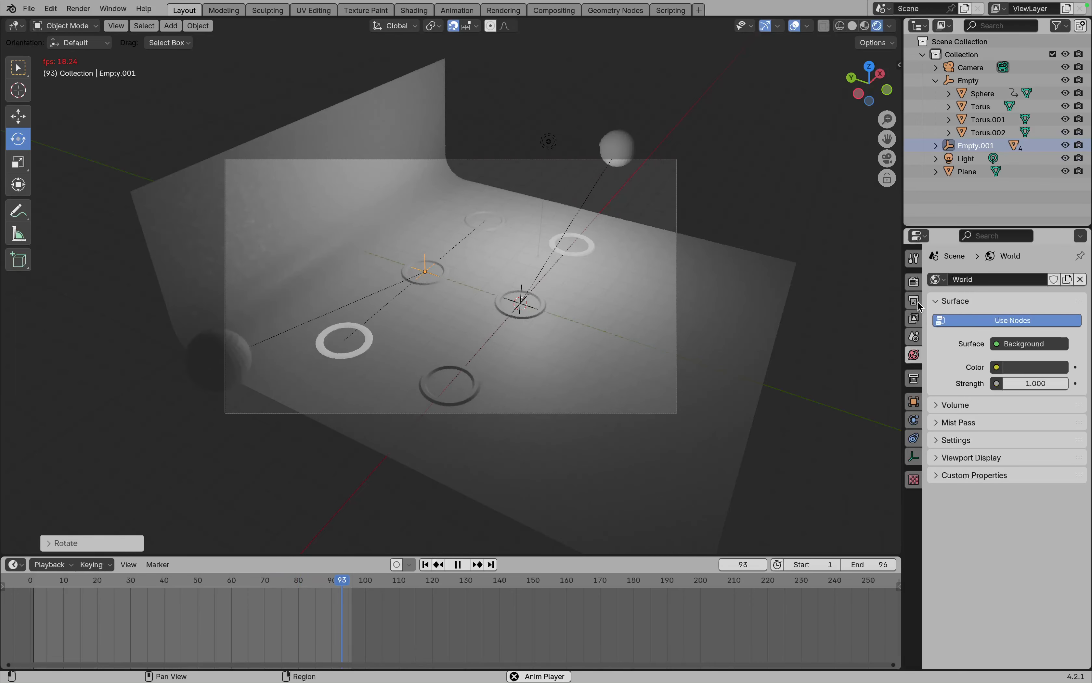
click(914, 300)
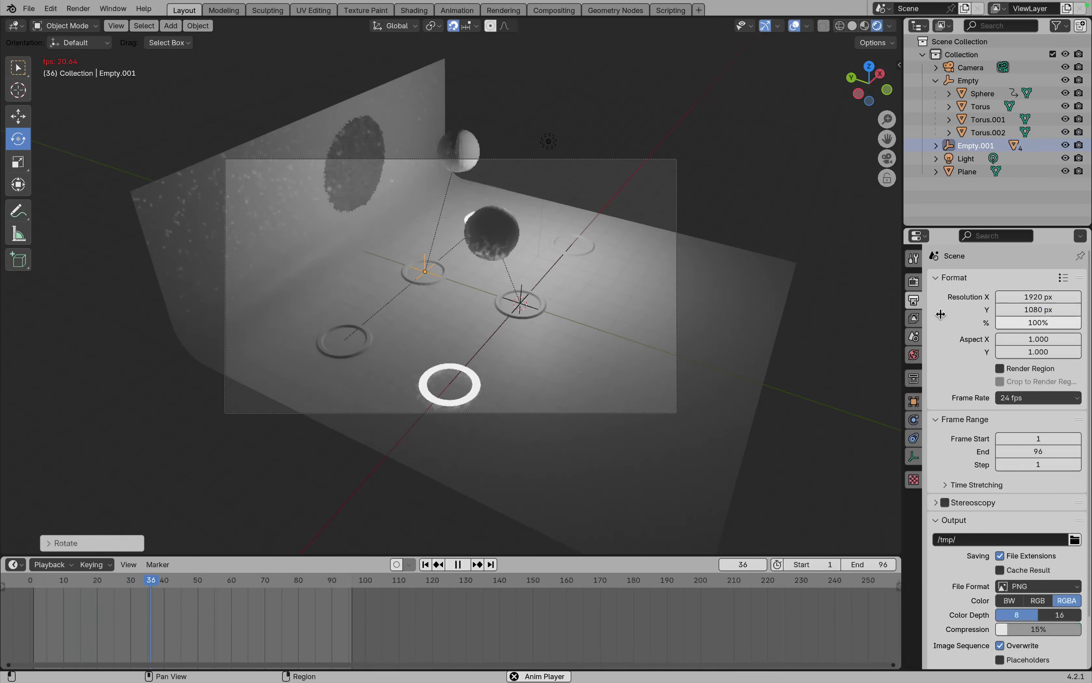
click(1037, 297)
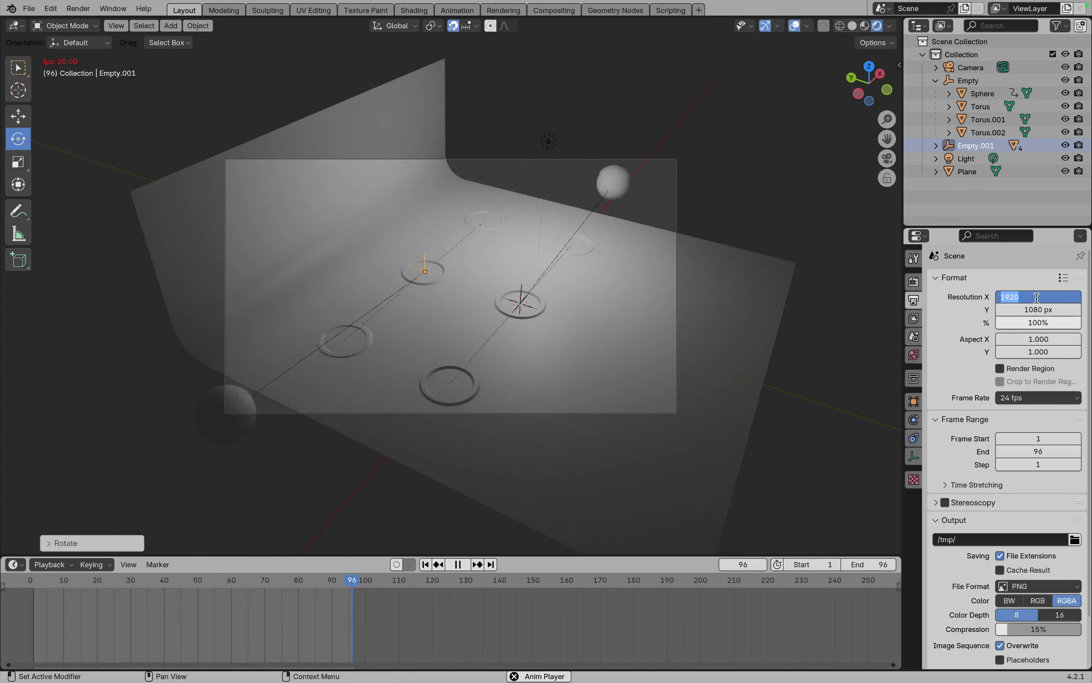
text(1)
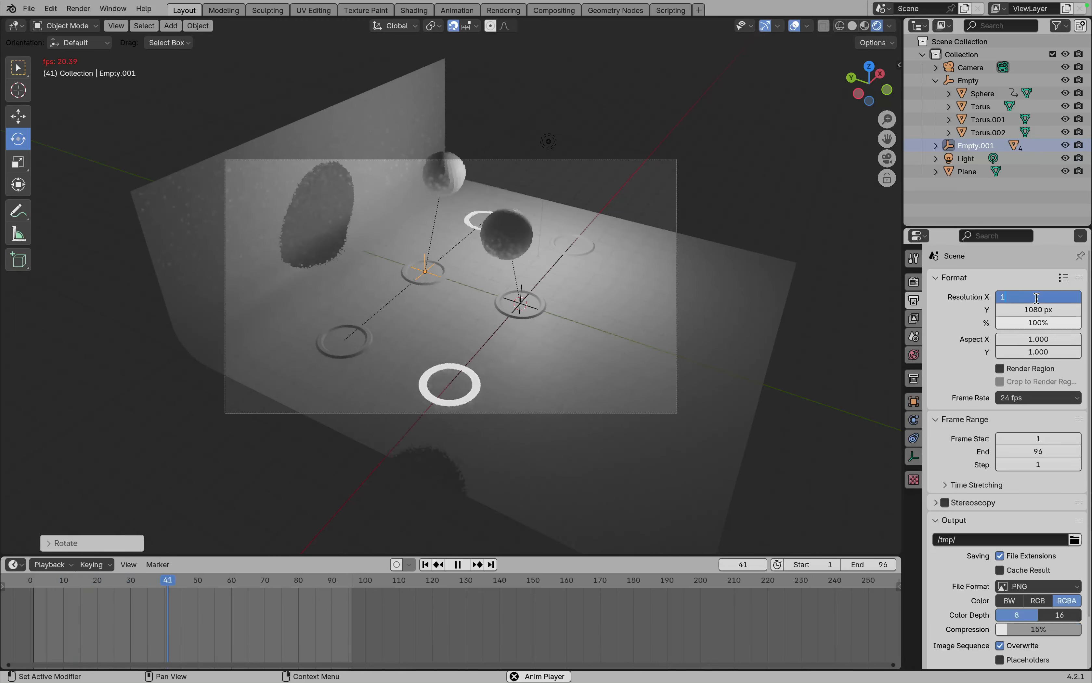
text(080)
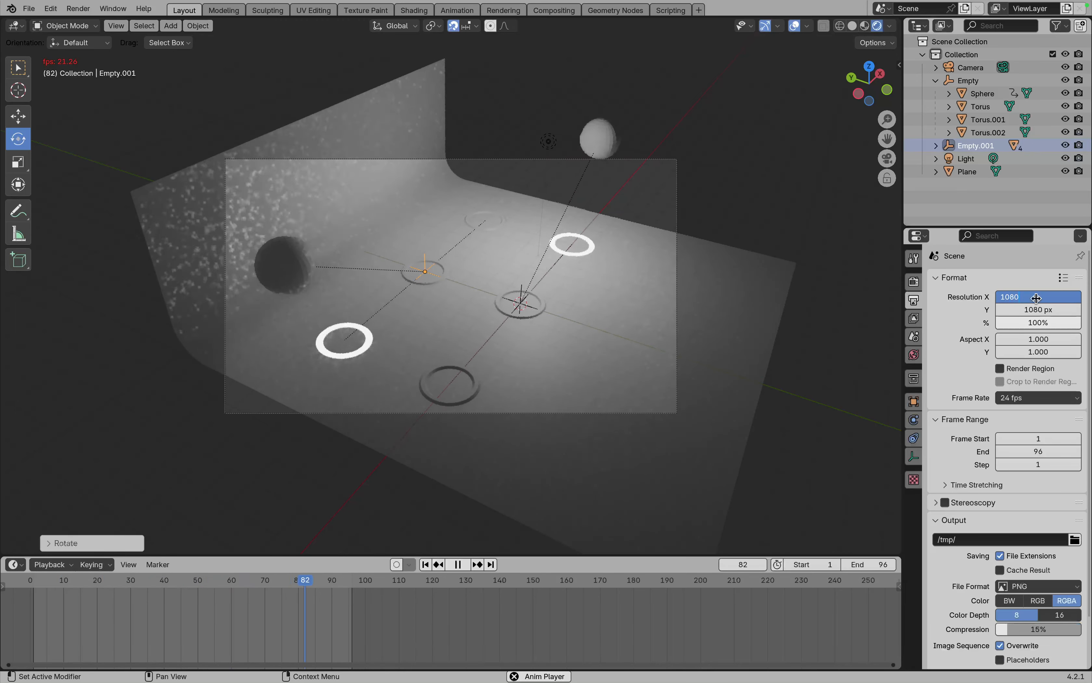
key(Return)
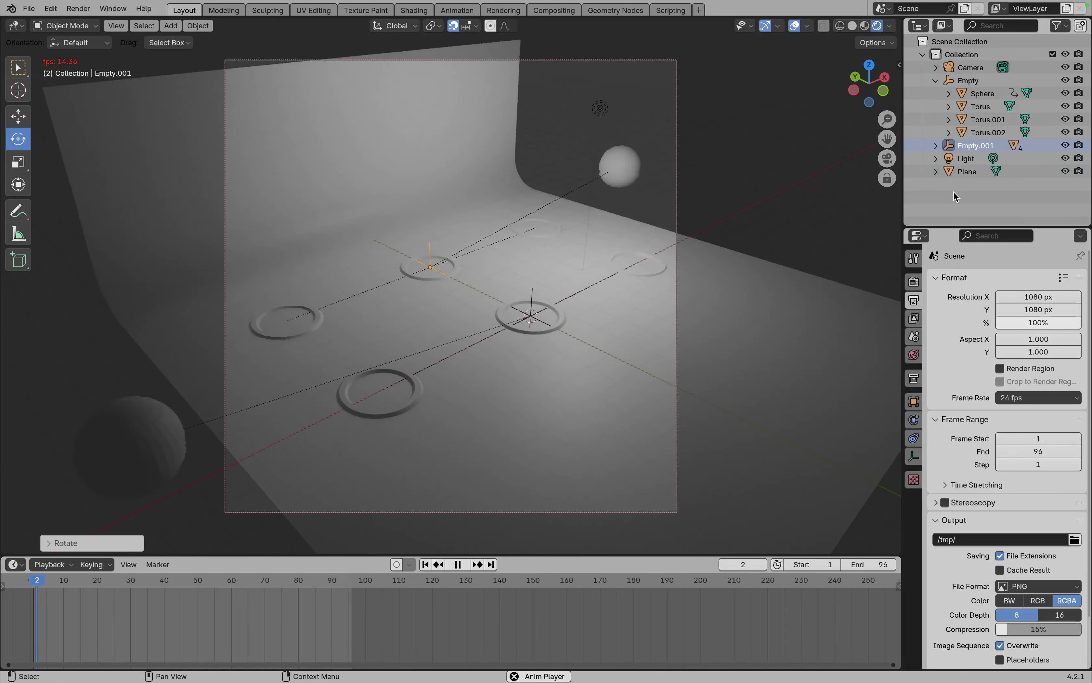
- Toggle the camera-to-view lock in the viewport and stop the animation playback
click(948, 145)
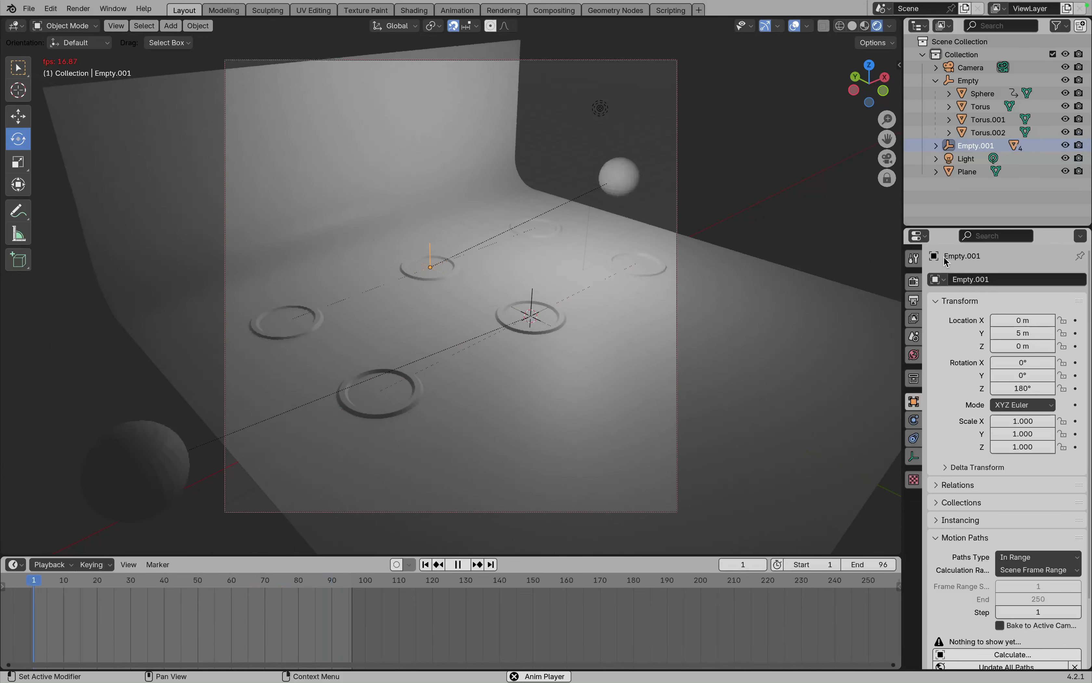
click(888, 187)
click(888, 182)
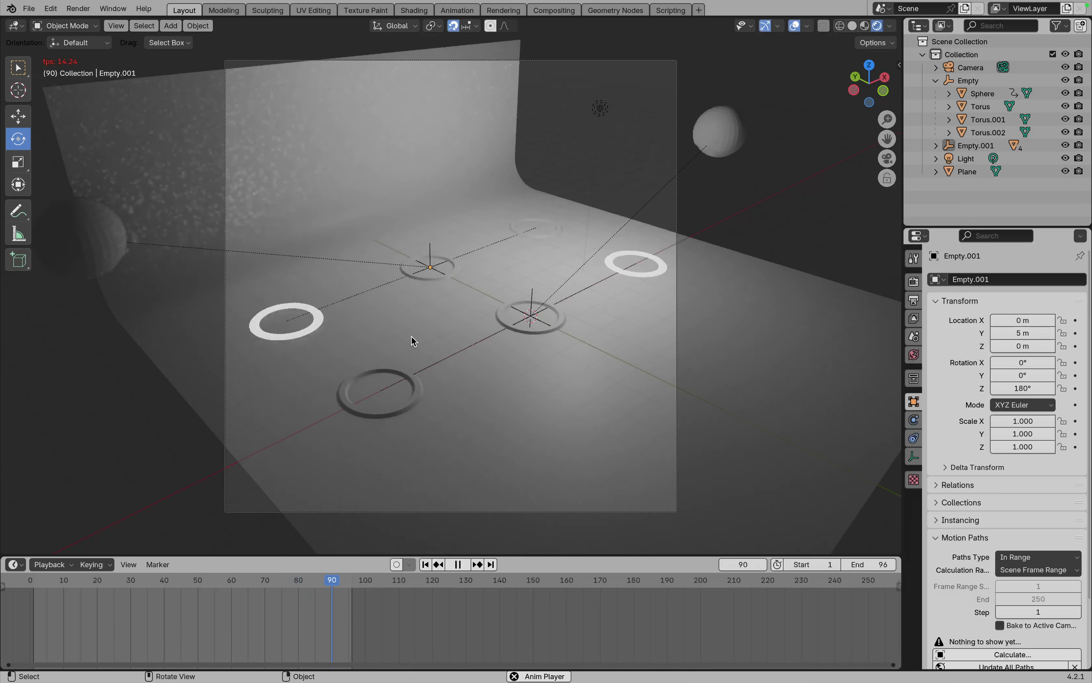
key(space)
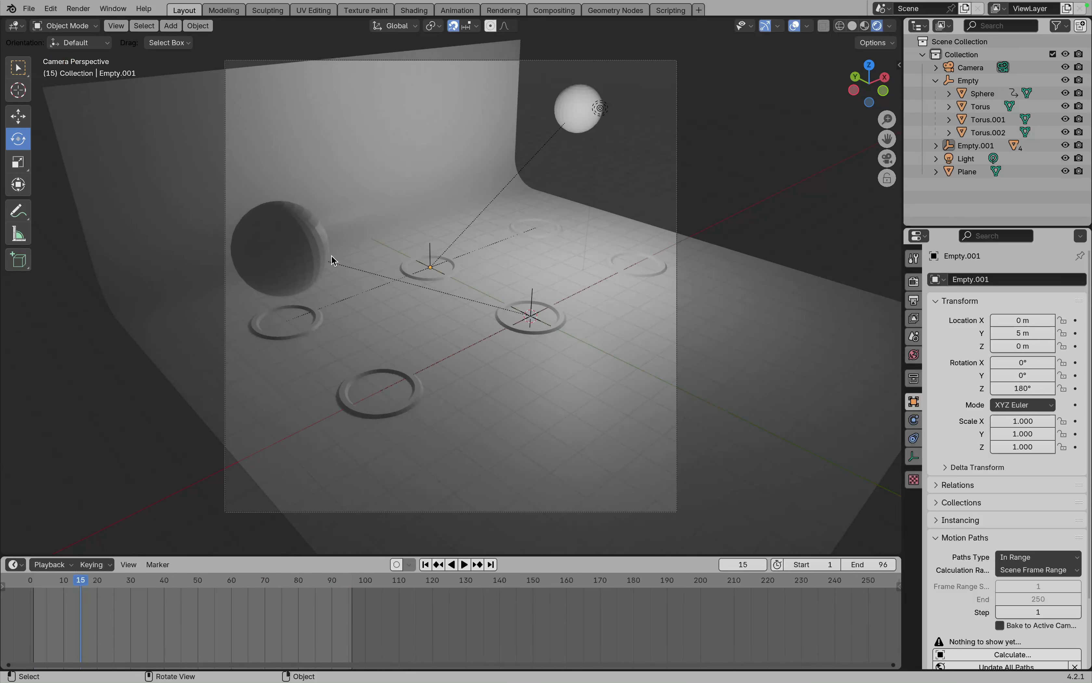
- Apply smooth shading to both spheres and to the curved backdrop plane
click(310, 247)
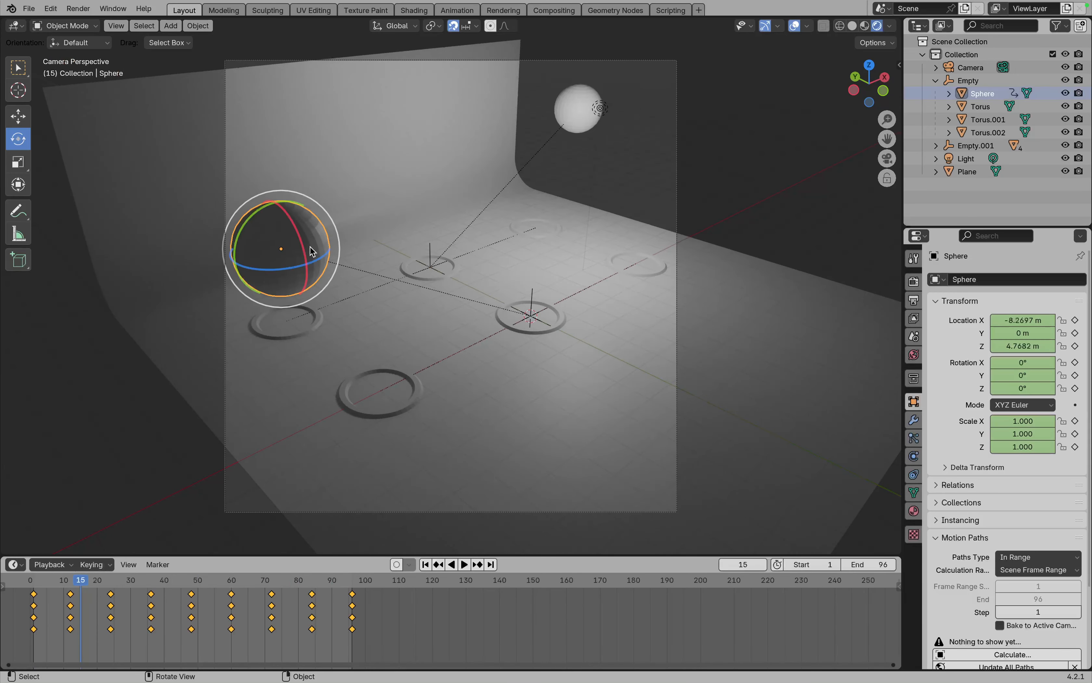
right_click(570, 124)
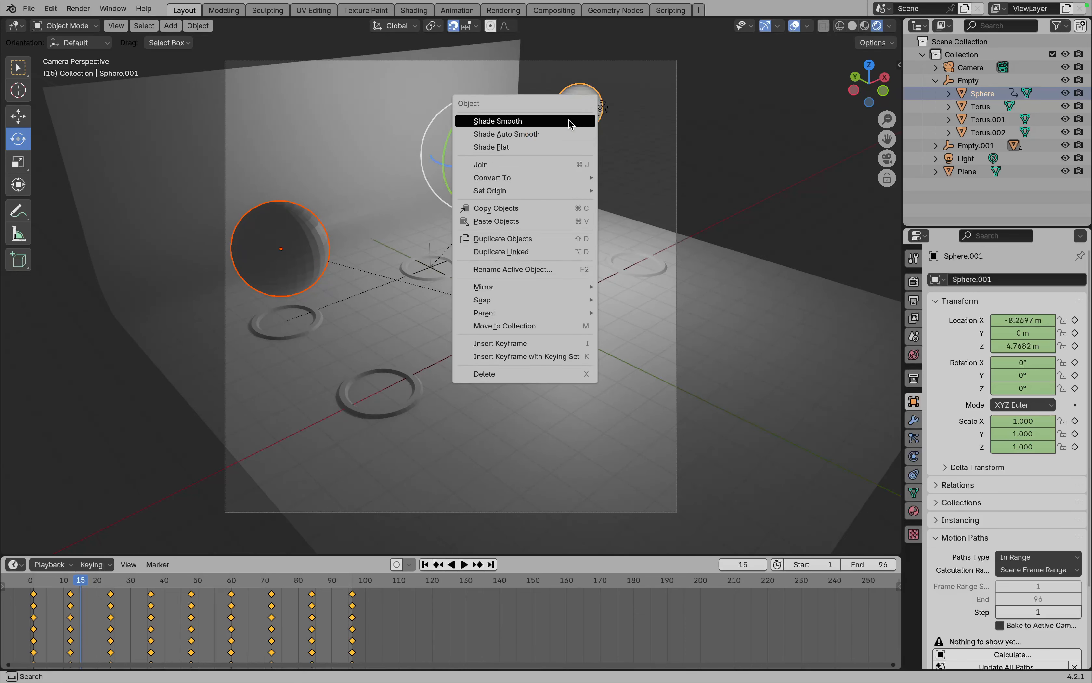
click(570, 121)
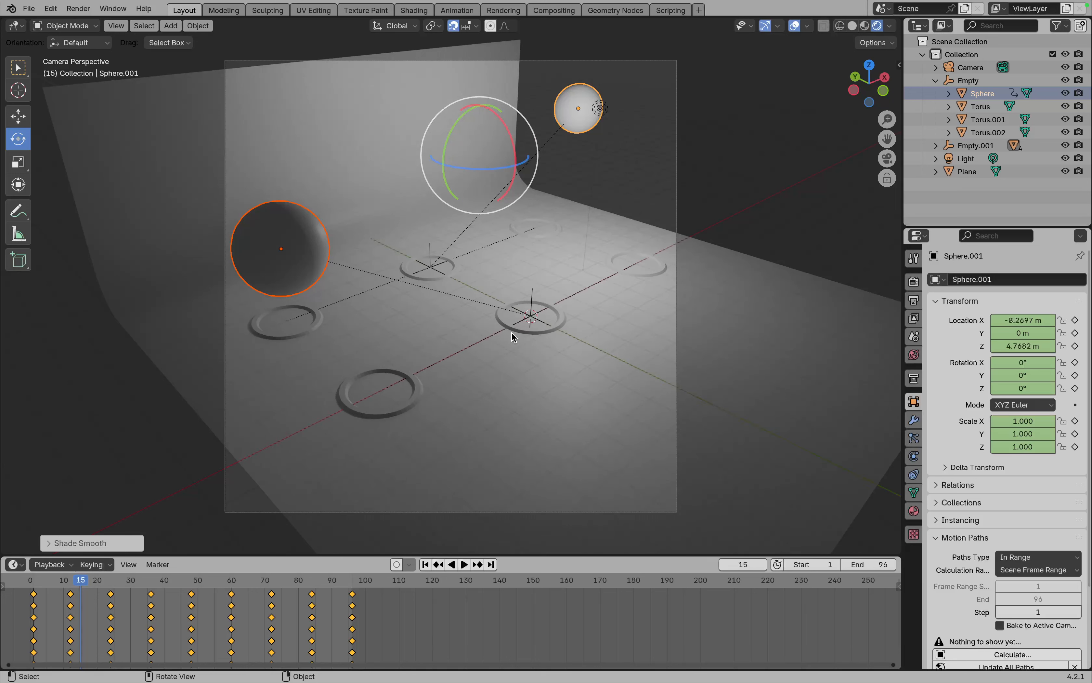
click(357, 165)
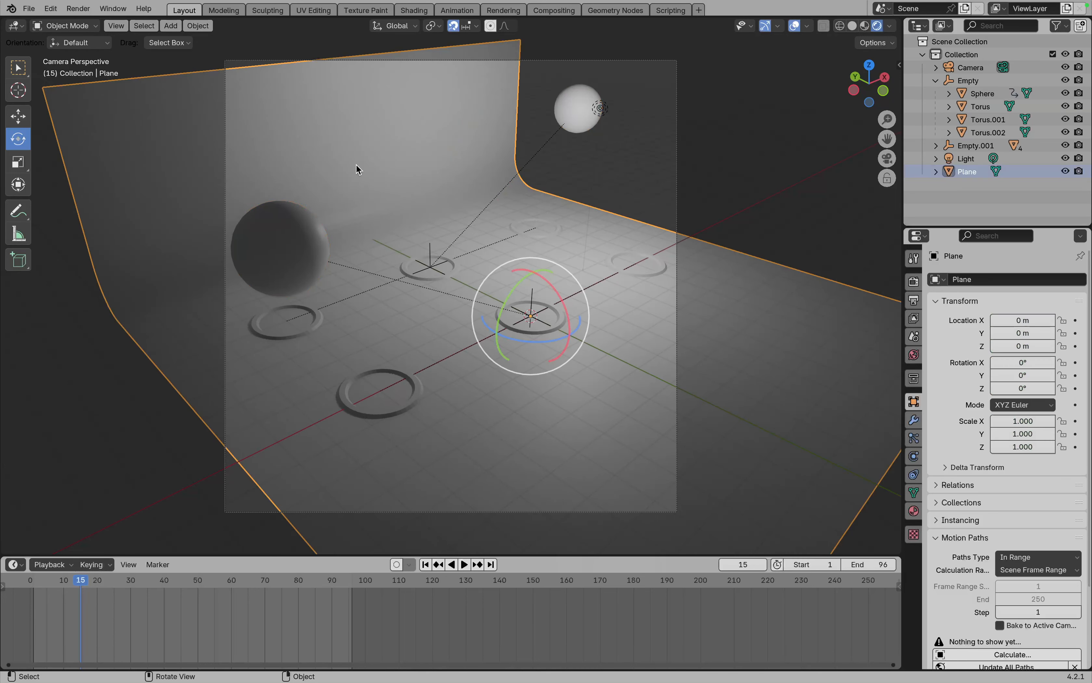
right_click(404, 192)
click(405, 189)
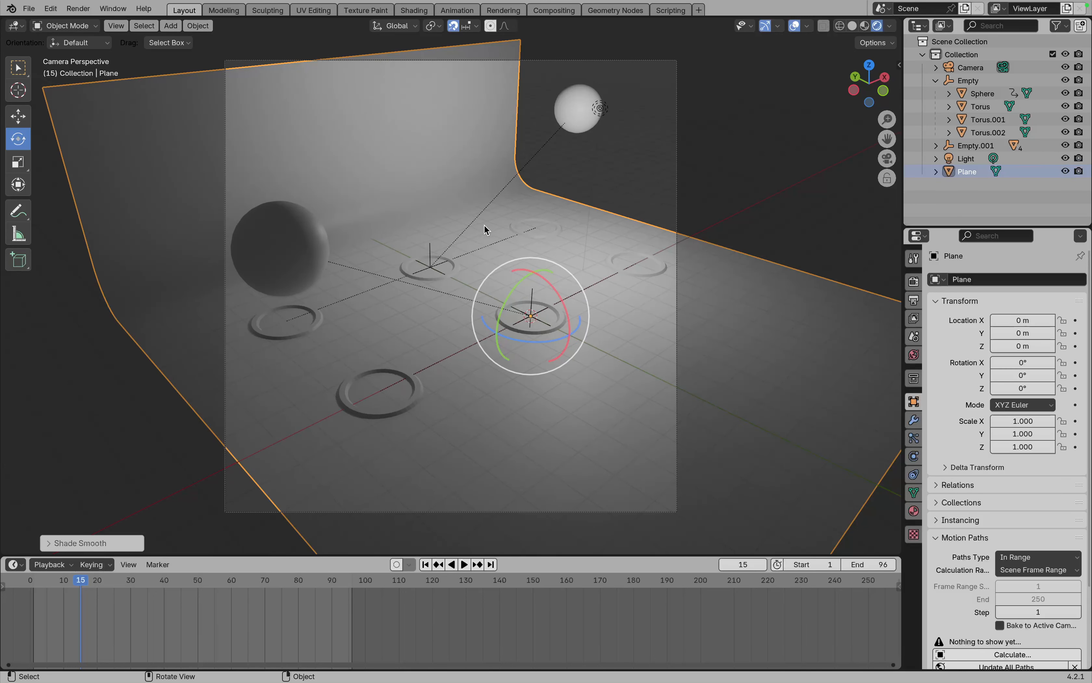
- Rotate the backdrop plane to -30° about Z and scale it up uniformly to about 1.27
mouse_move(547, 341)
mouse_down()
mouse_move(508, 330)
mouse_move(535, 349)
mouse_up()
key(ctrl+z)
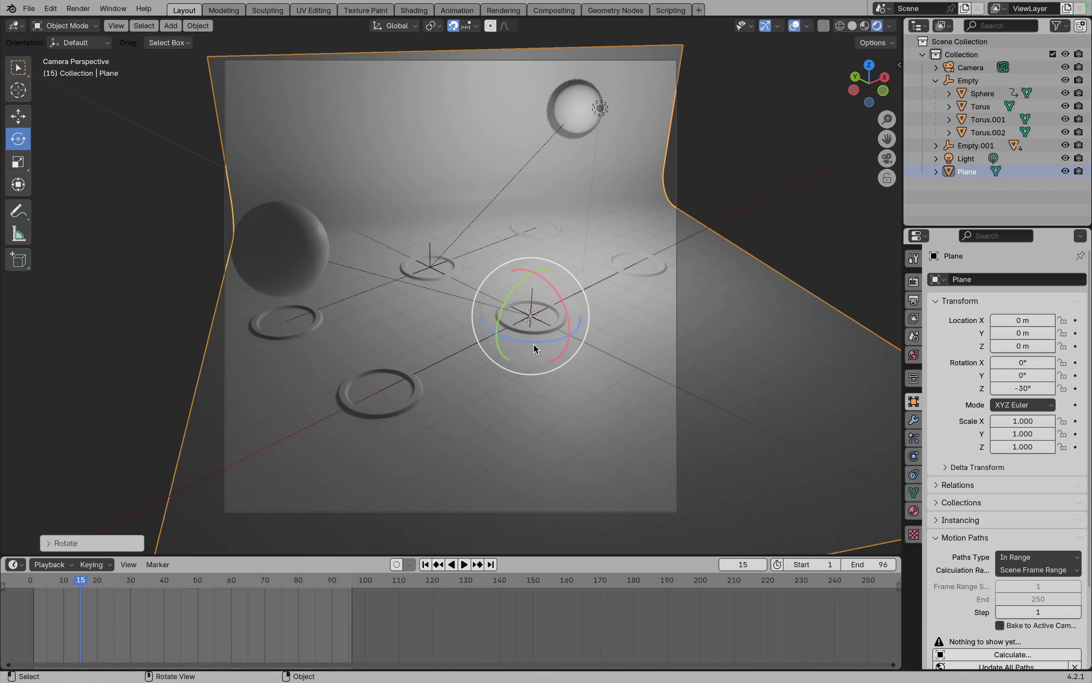
key(s)
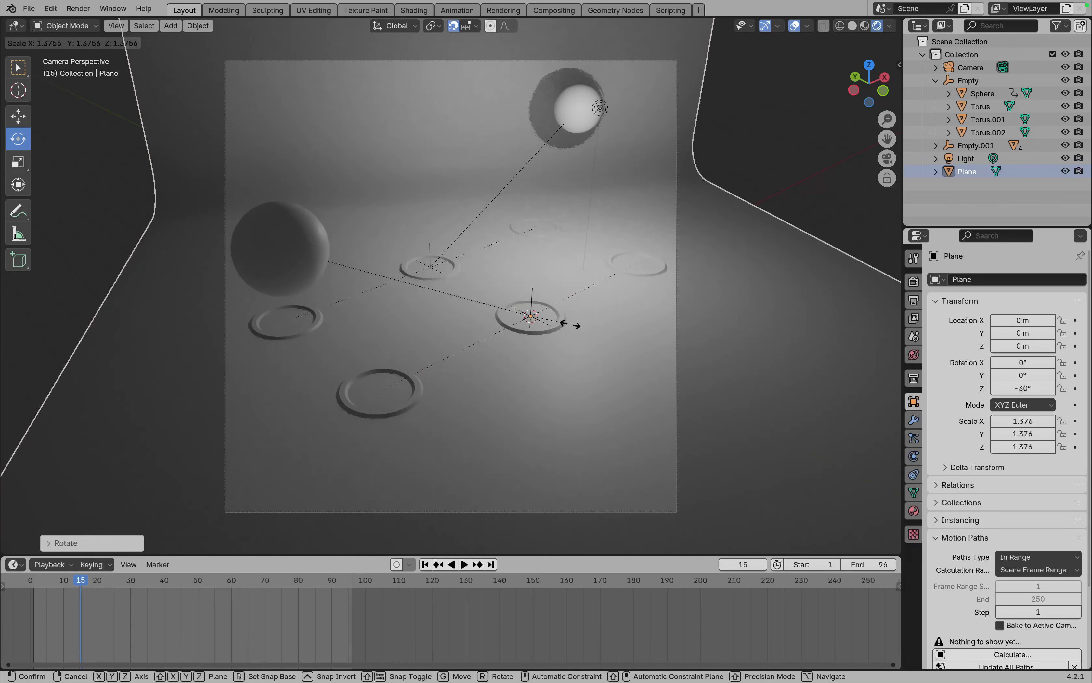
click(568, 330)
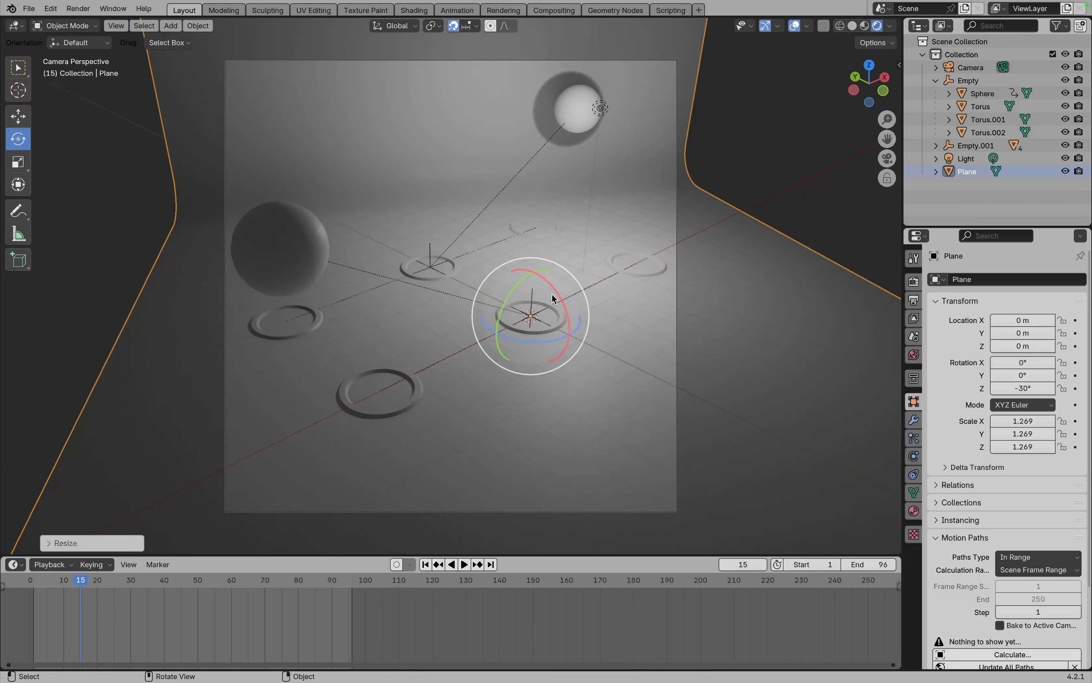
- Give the backdrop plane a new material with a bright cyan base color, about hue 0.491, saturation 0.947 and value 1.000
click(915, 511)
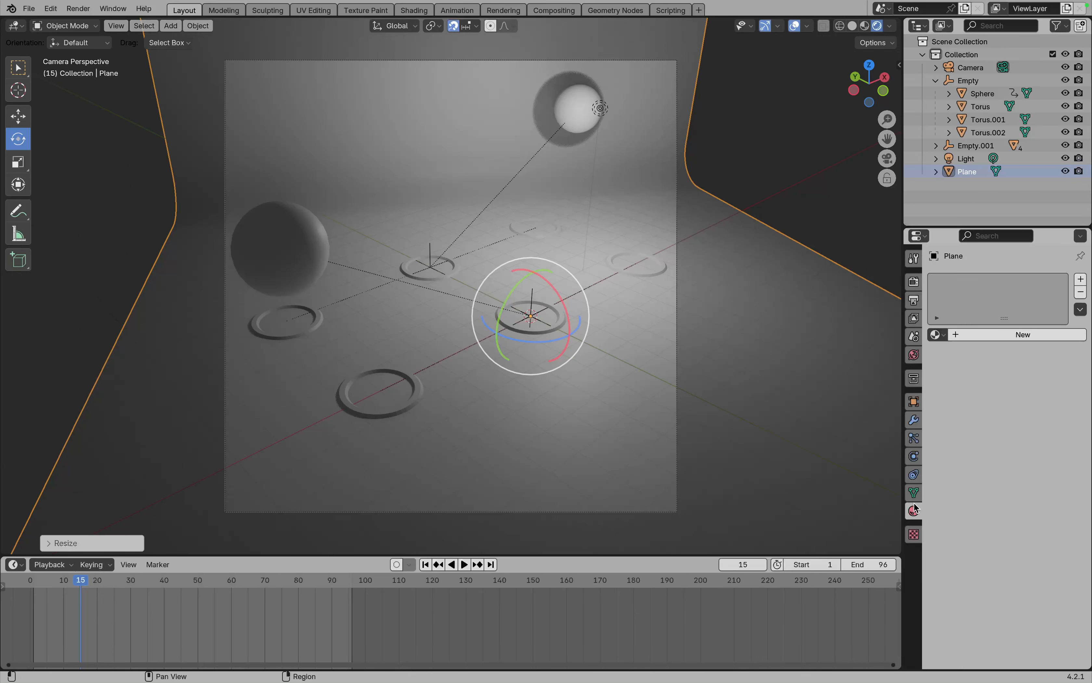
click(1049, 337)
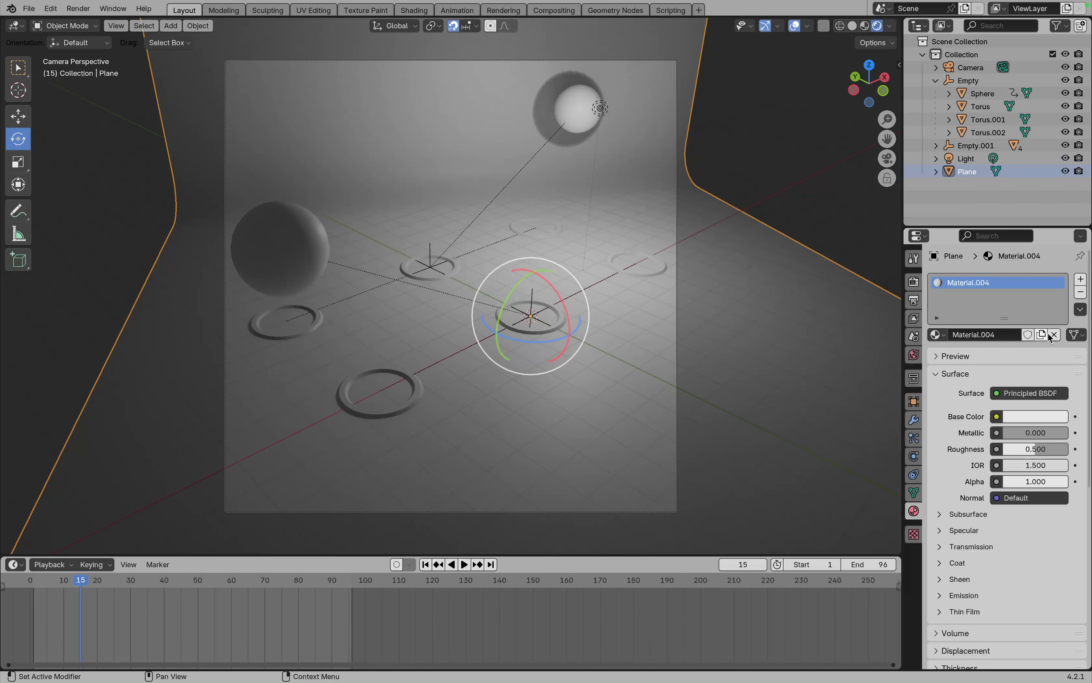
click(1029, 421)
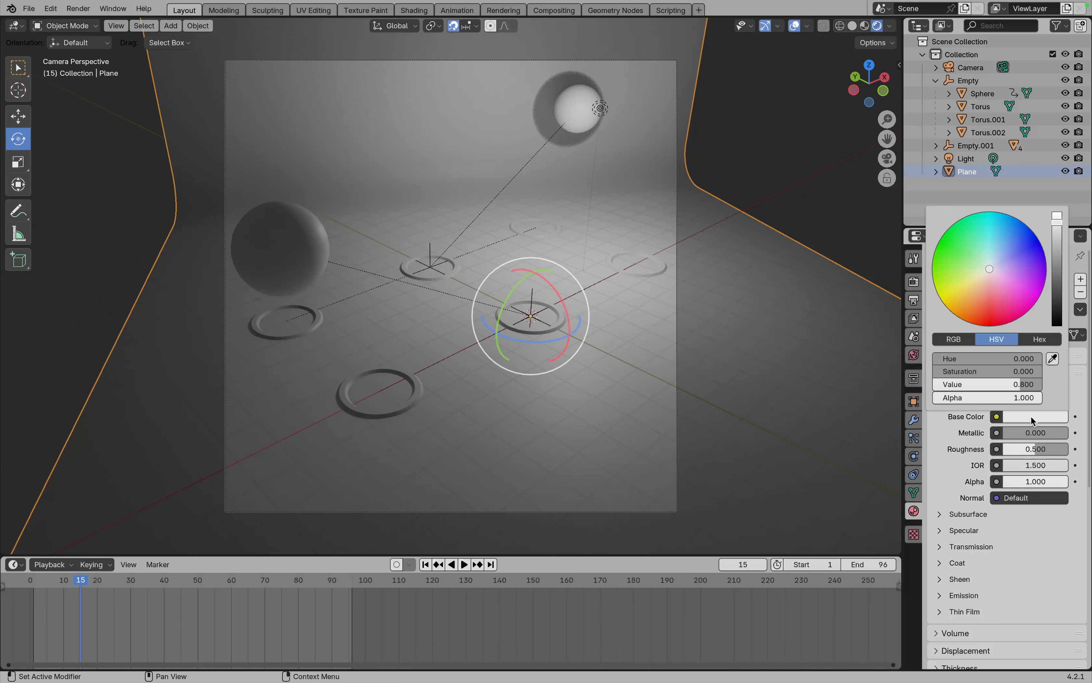
click(1023, 254)
click(1006, 236)
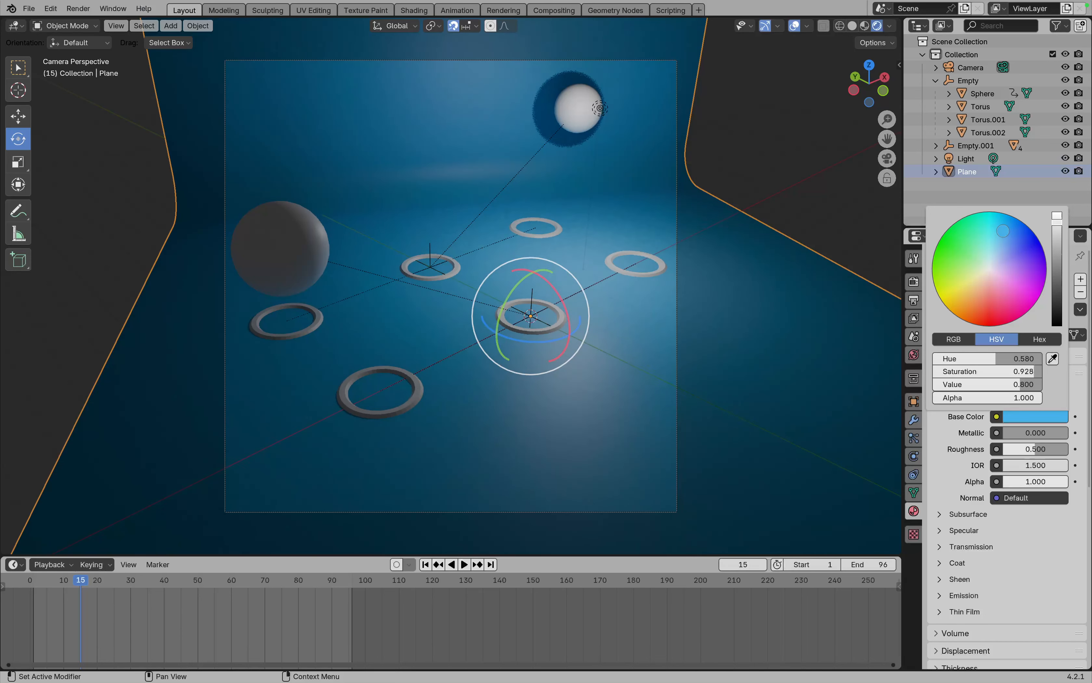
drag(1002, 231, 992, 231)
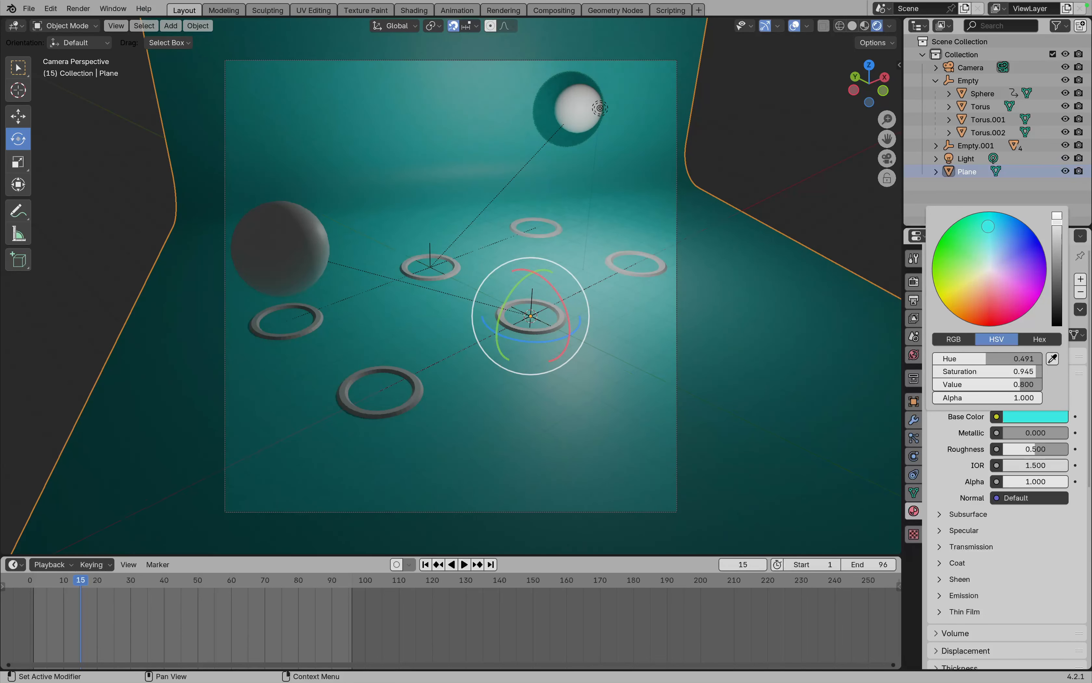
click(1051, 236)
drag(1057, 250, 1058, 211)
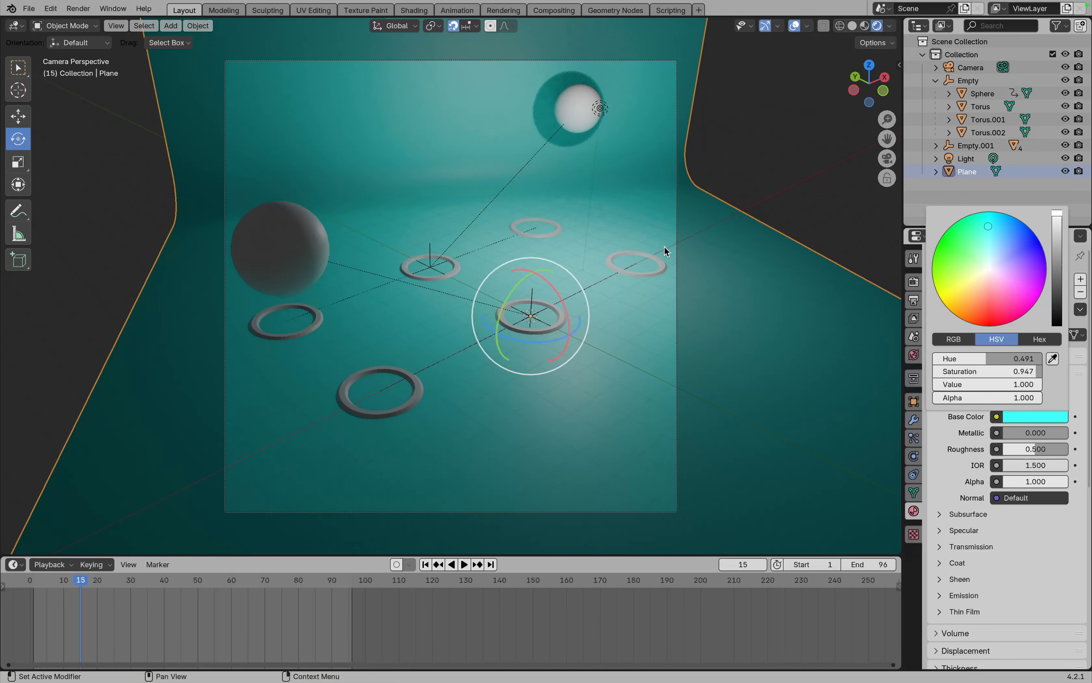
- Try the Sun and Spot types on the scene light, and settle on Area
click(600, 108)
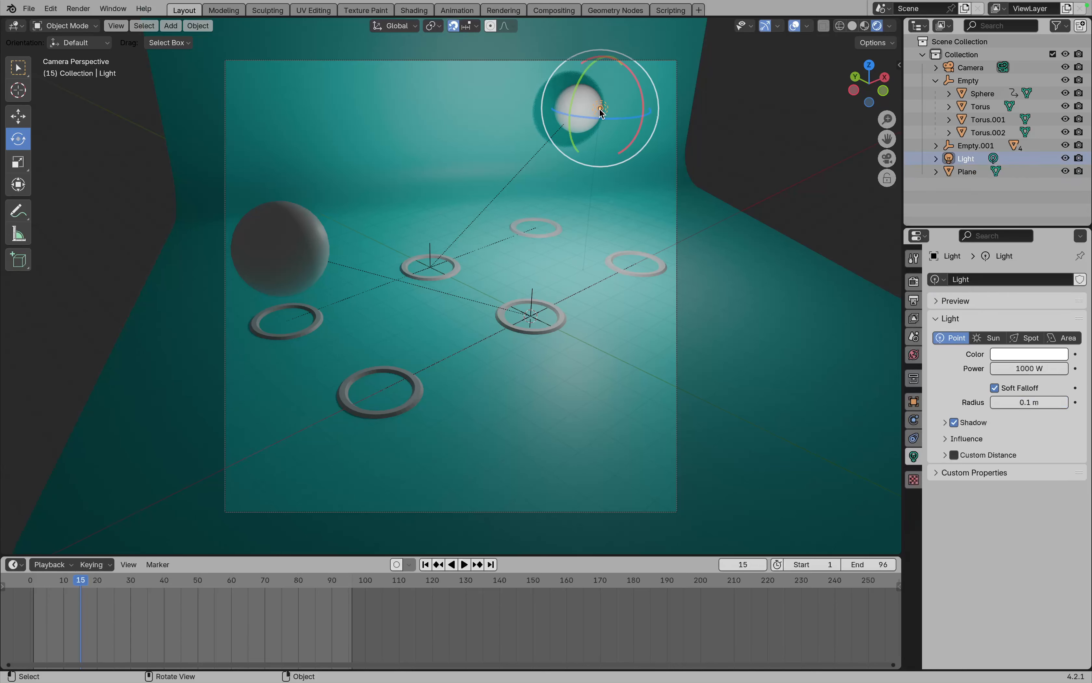
click(995, 335)
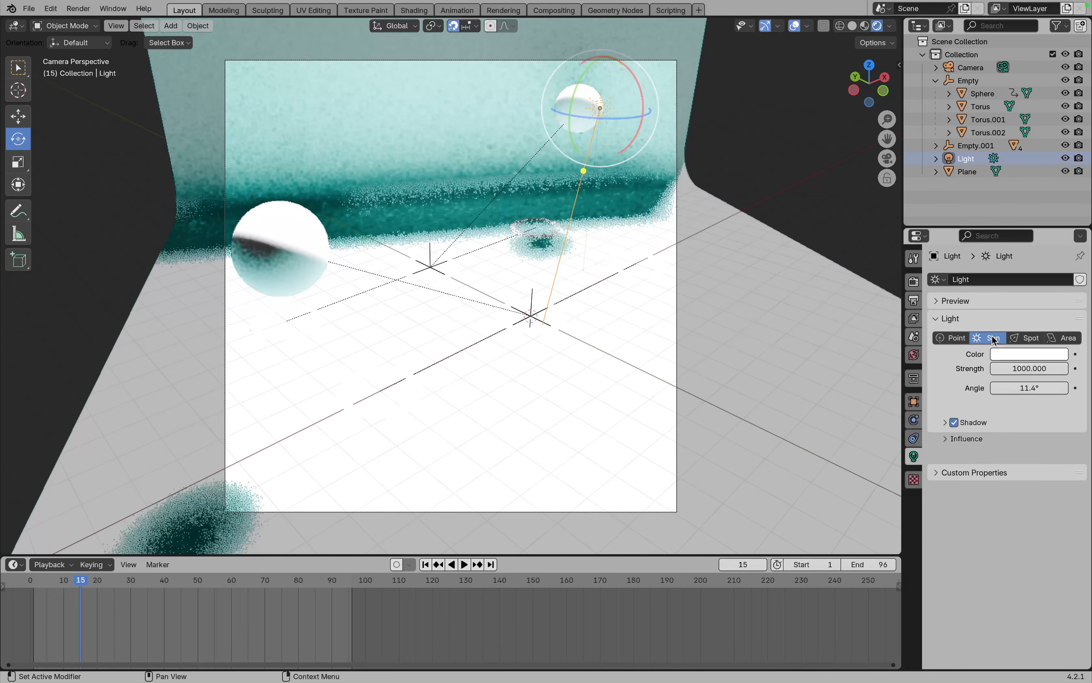
click(1038, 343)
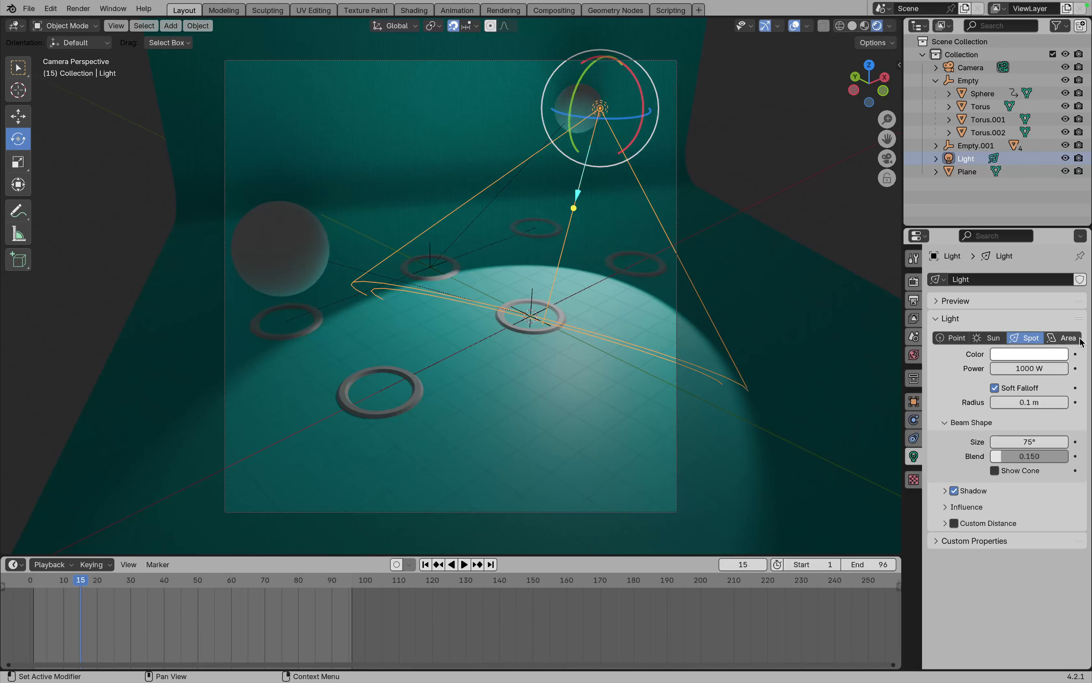
click(1076, 339)
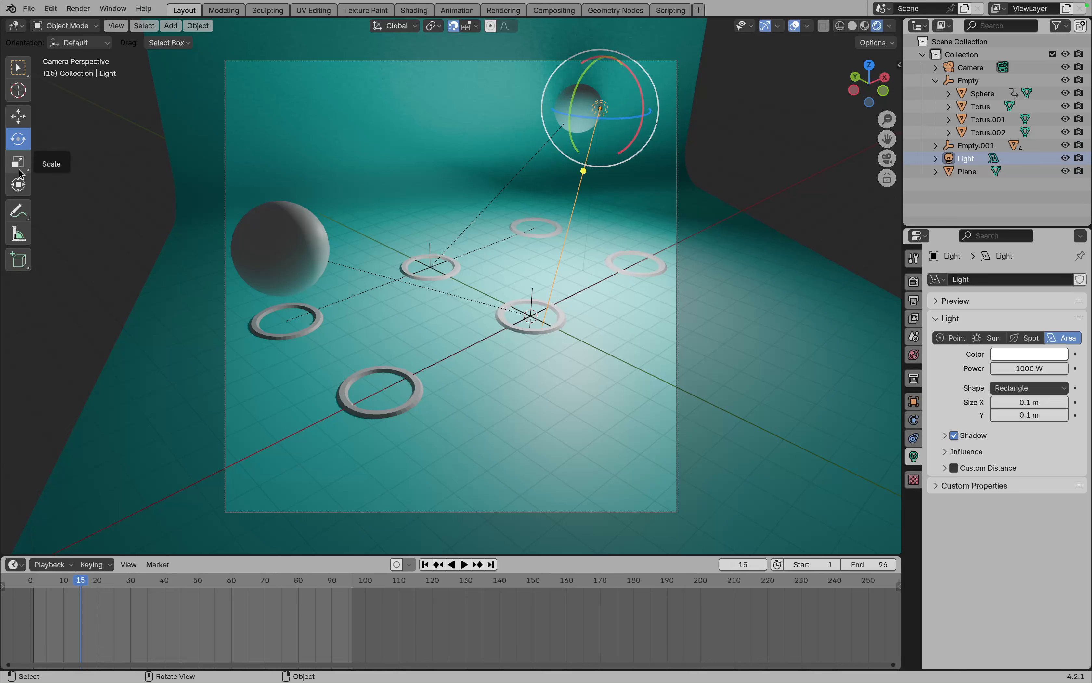
- Set the rectangular area light's size to 10 m in both X and Y
click(1025, 402)
text(10)
key(Tab)
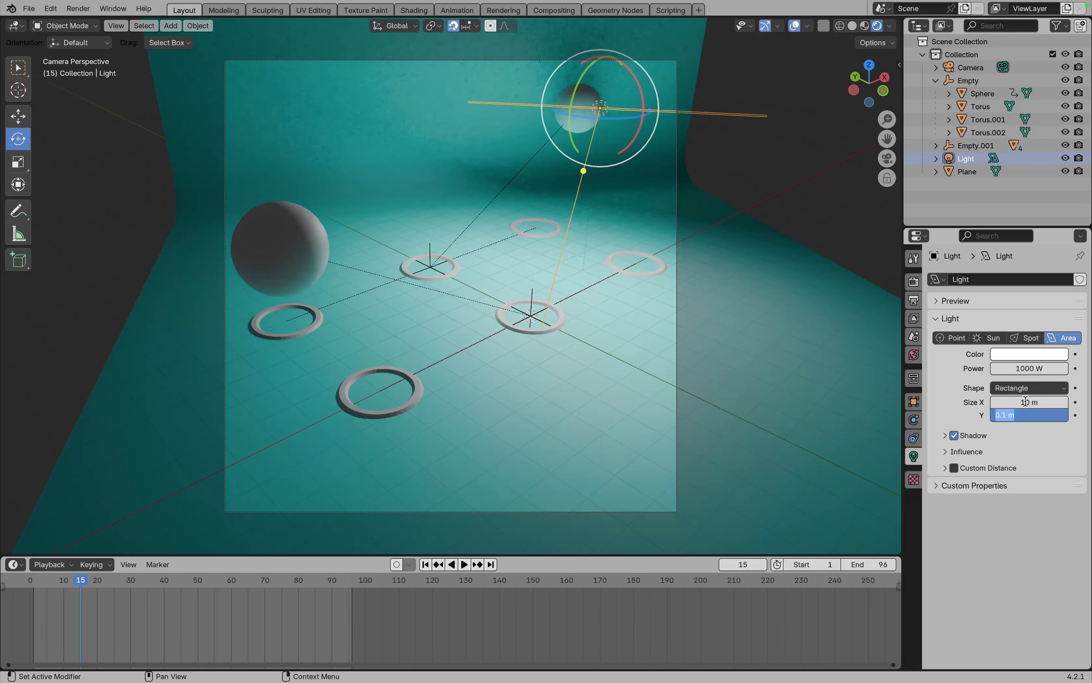
text(10)
key(Tab)
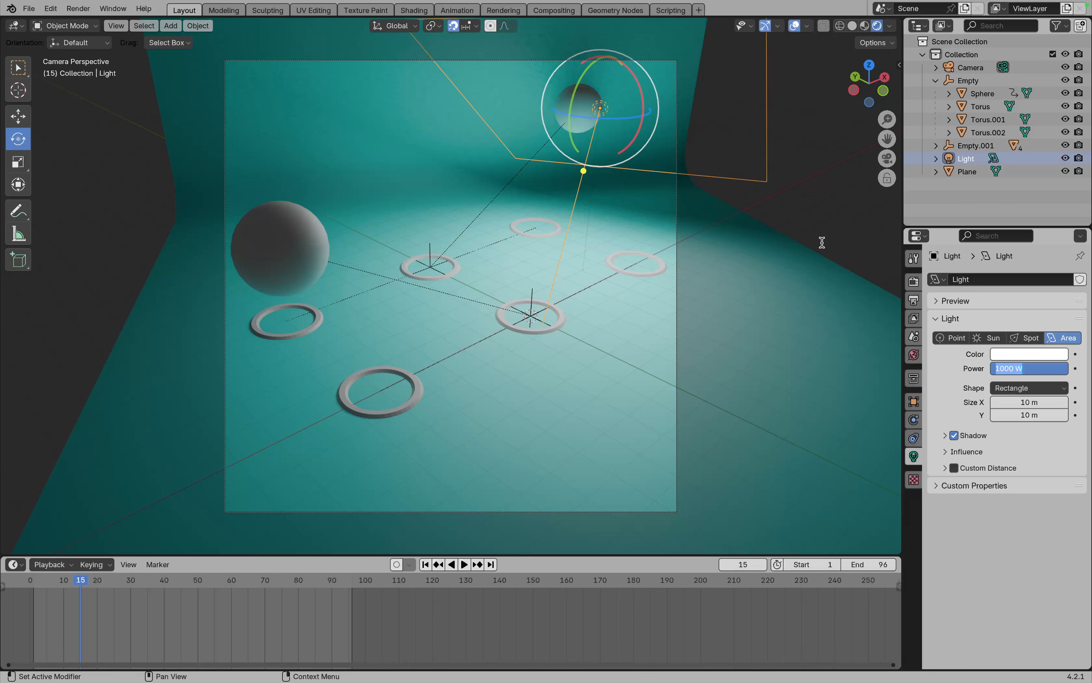
key(Return)
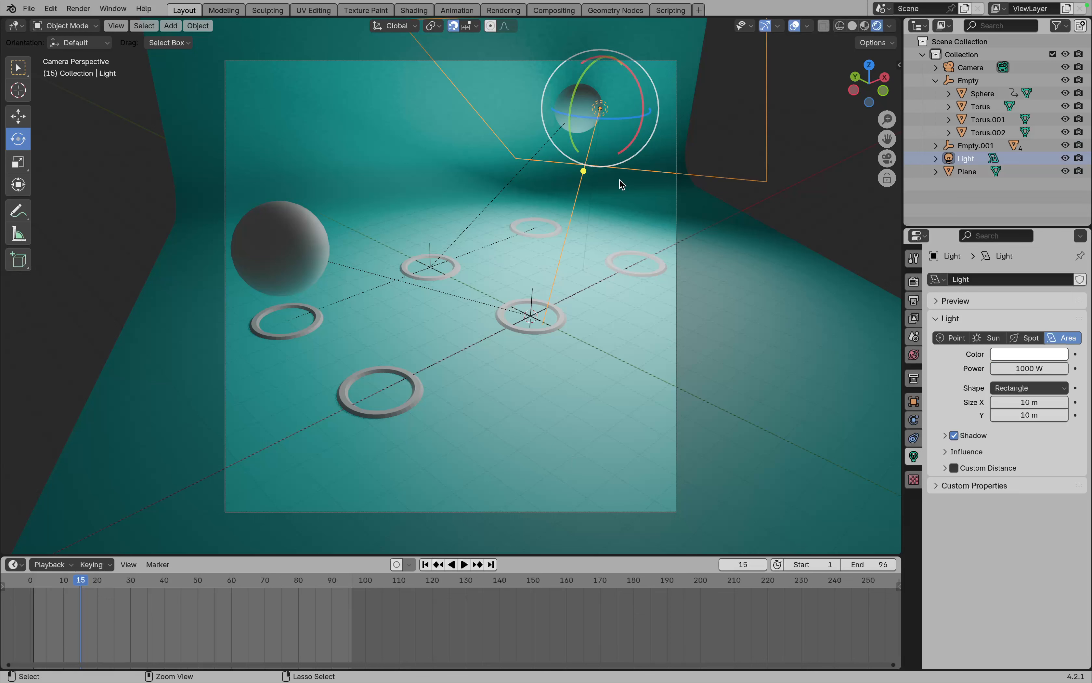
- Clear the scene light's rotation and raise it 4 m along Z above the spheres
click(629, 141)
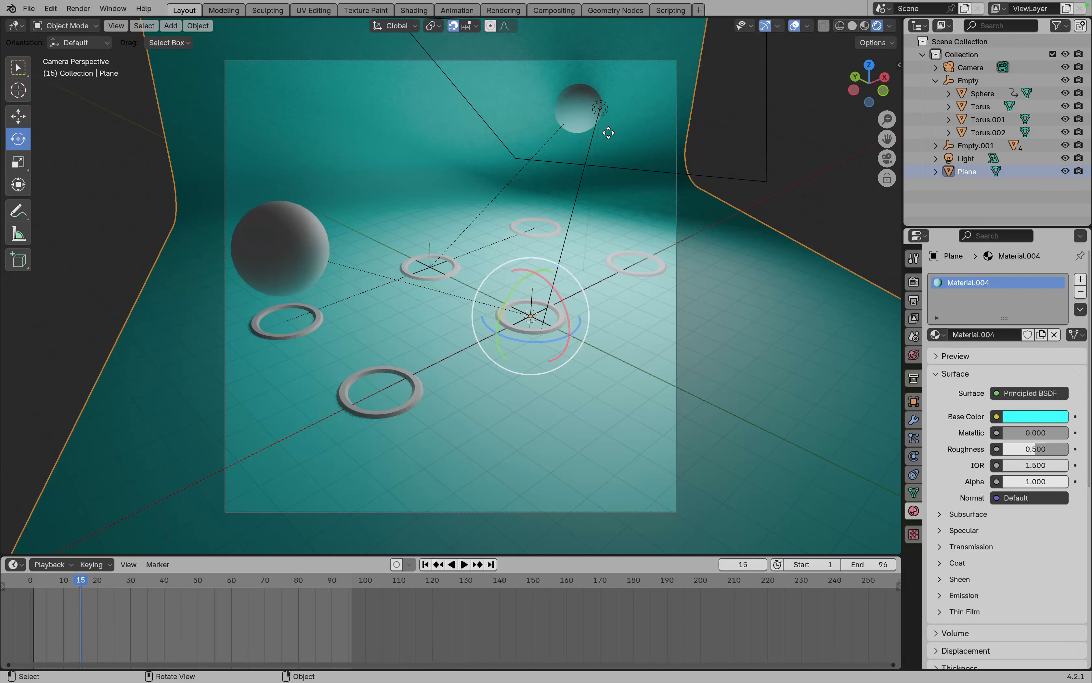
click(603, 110)
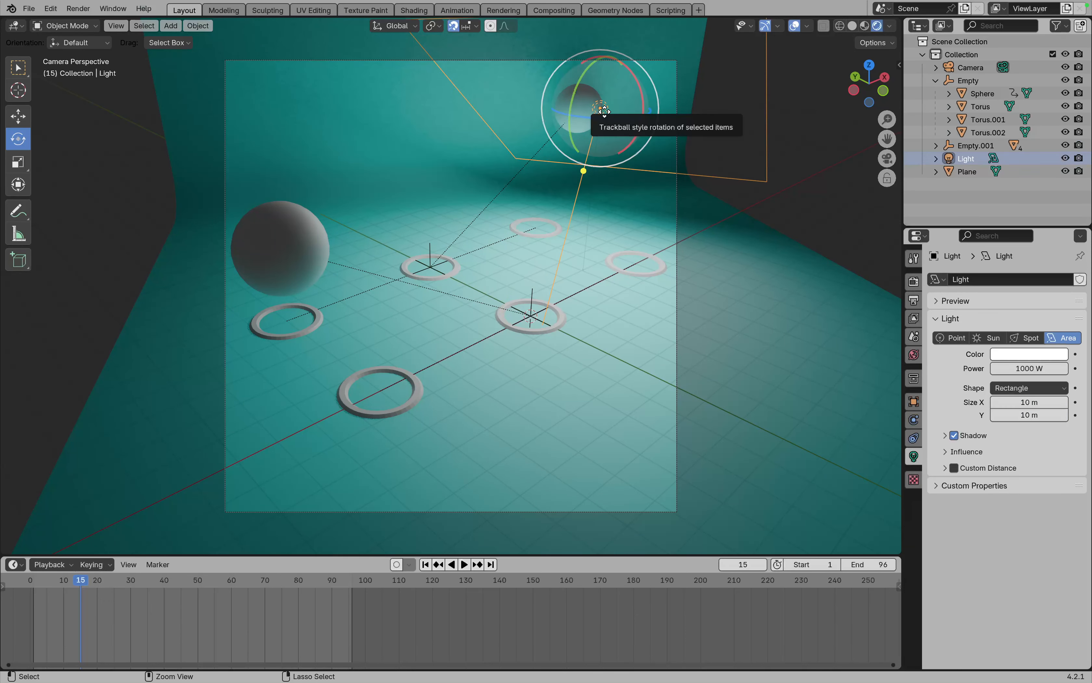
key(alt+r)
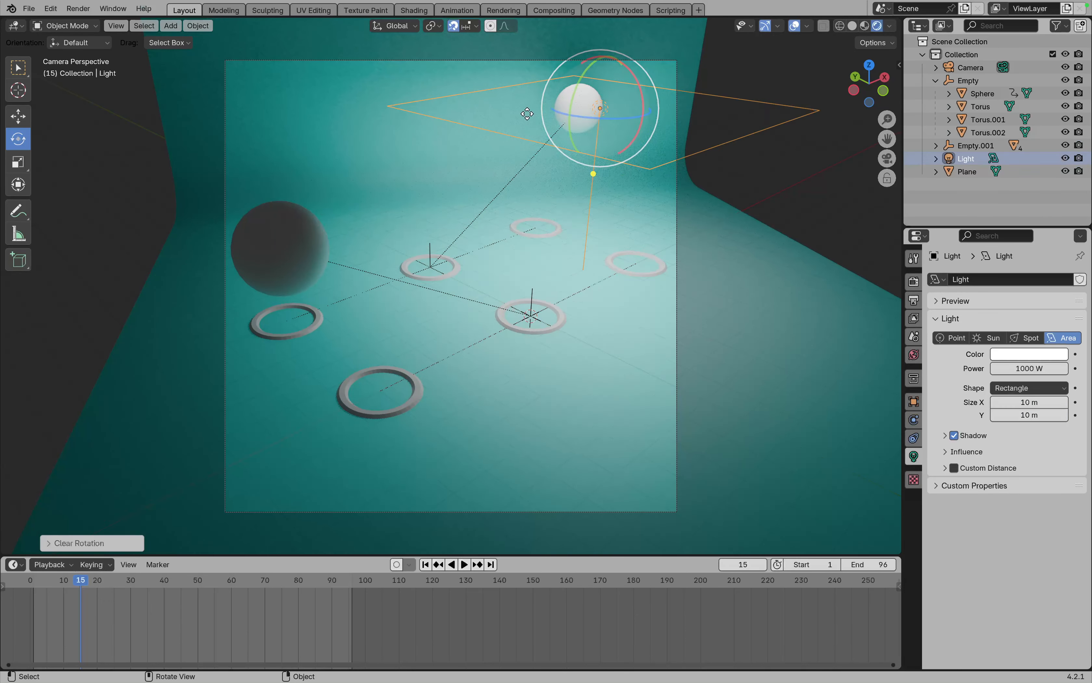
key(g)
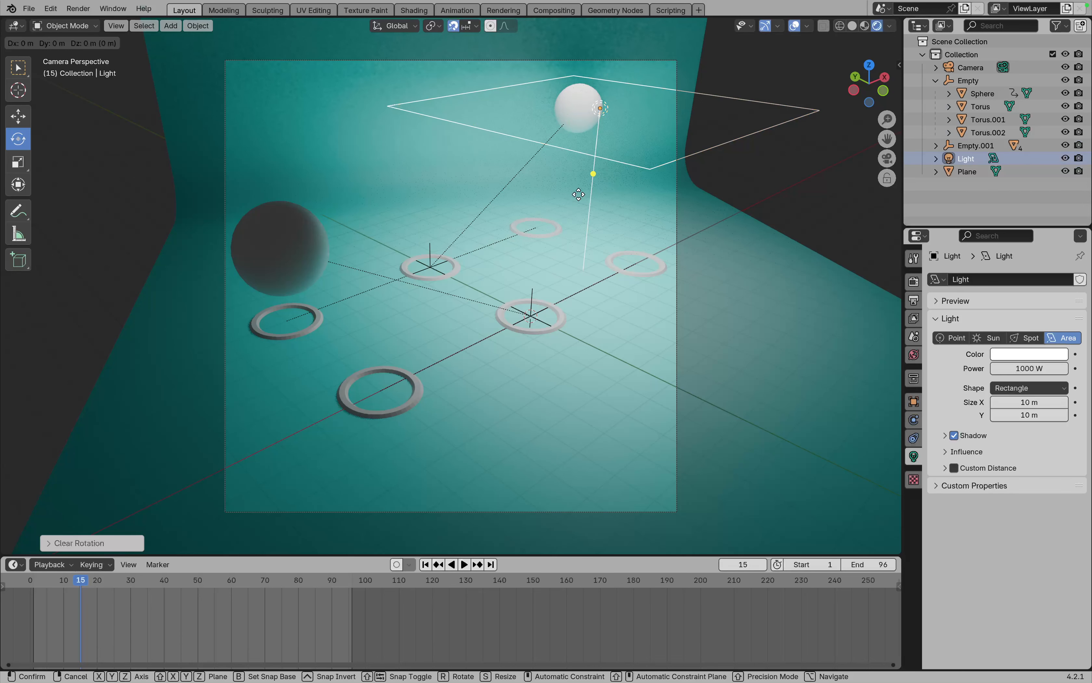
key(z)
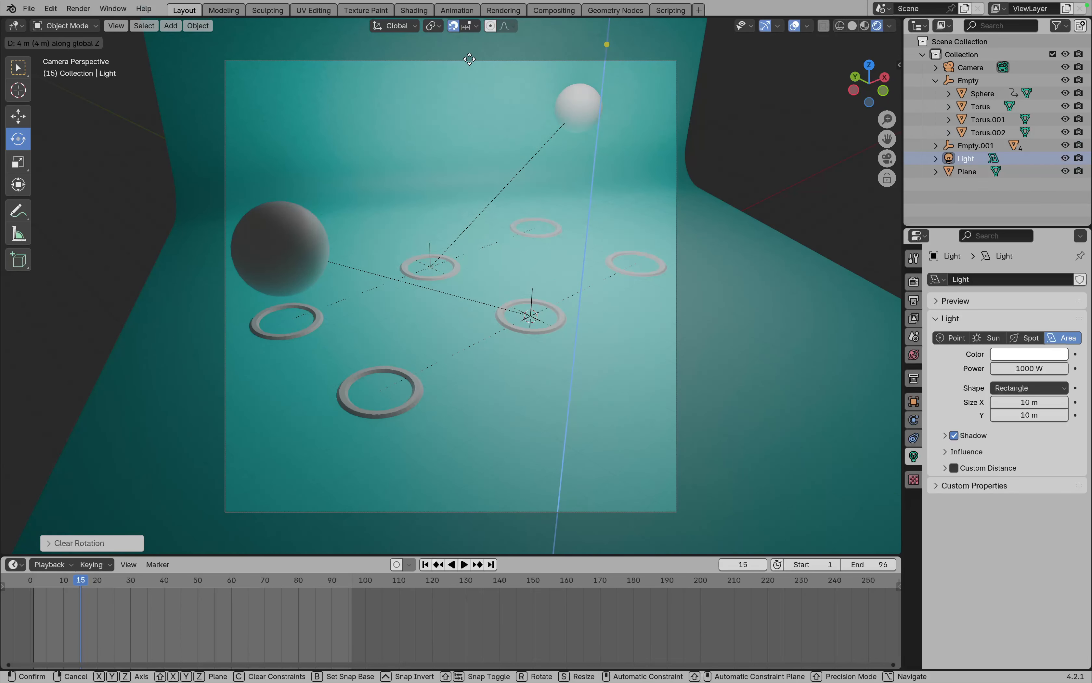
click(472, 58)
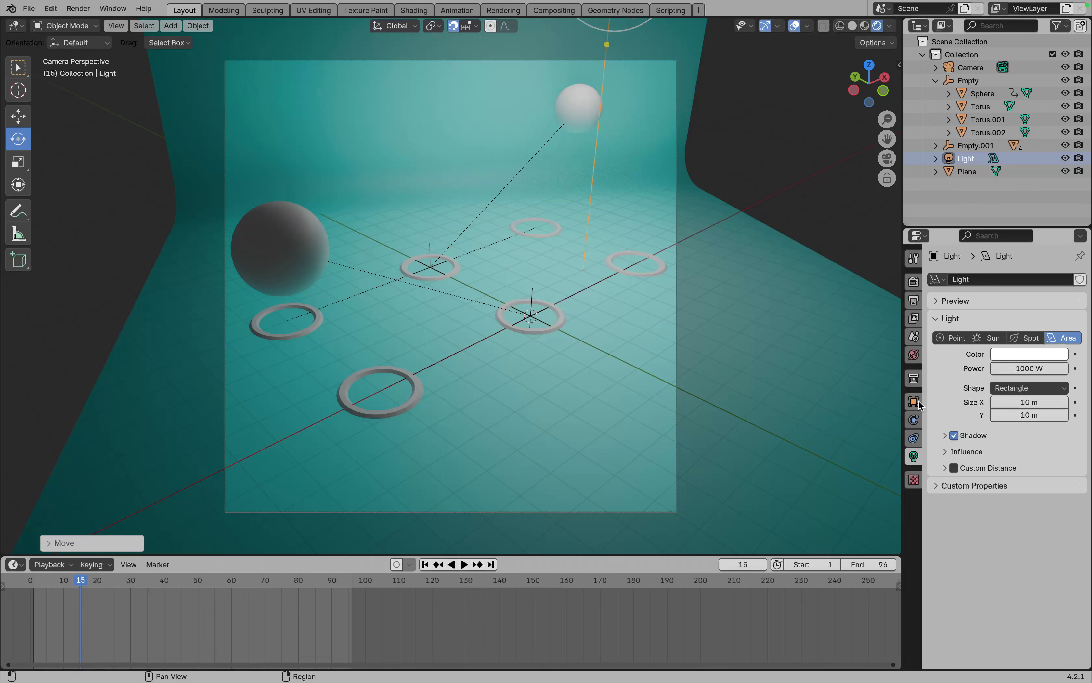
- Change the world background color to a dark navy blue
click(914, 355)
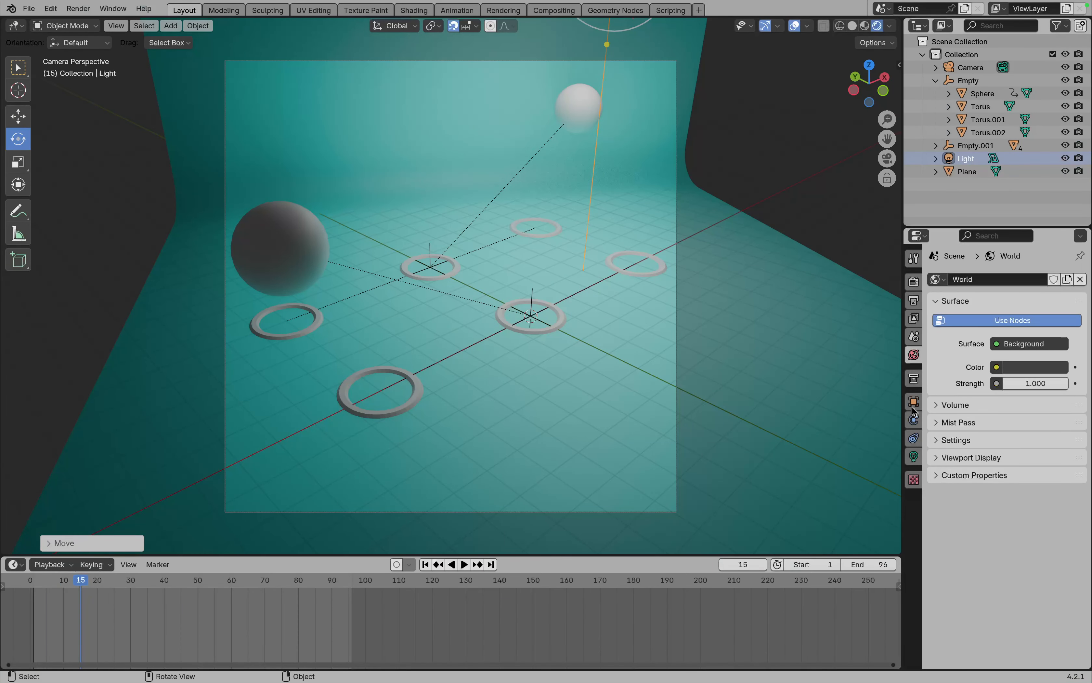
click(1024, 368)
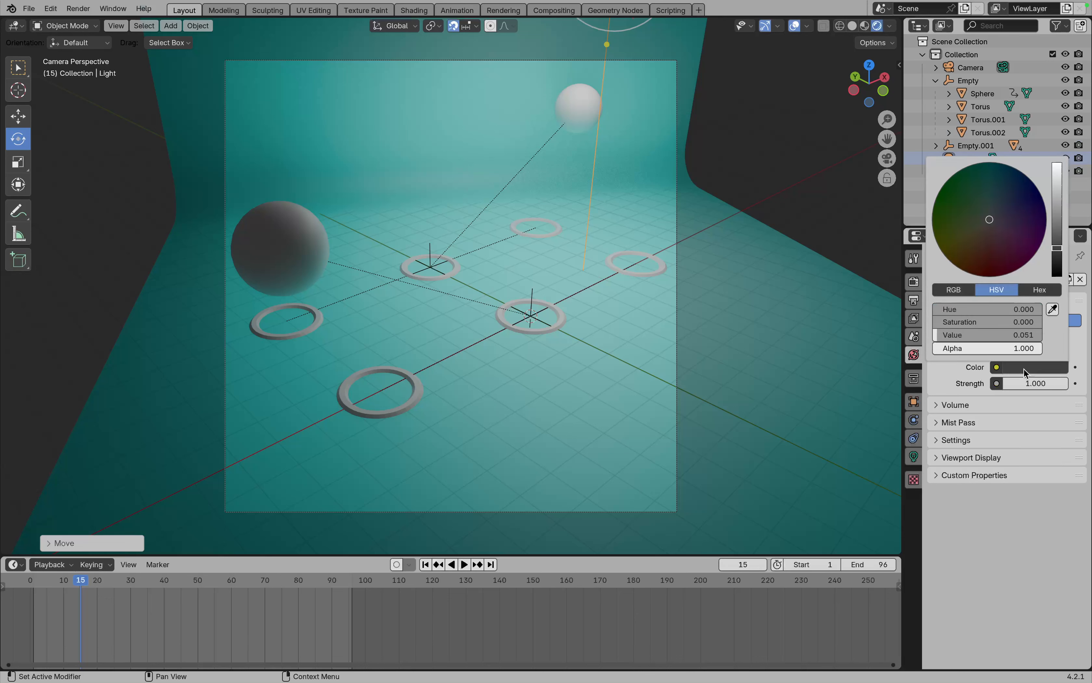
click(1015, 218)
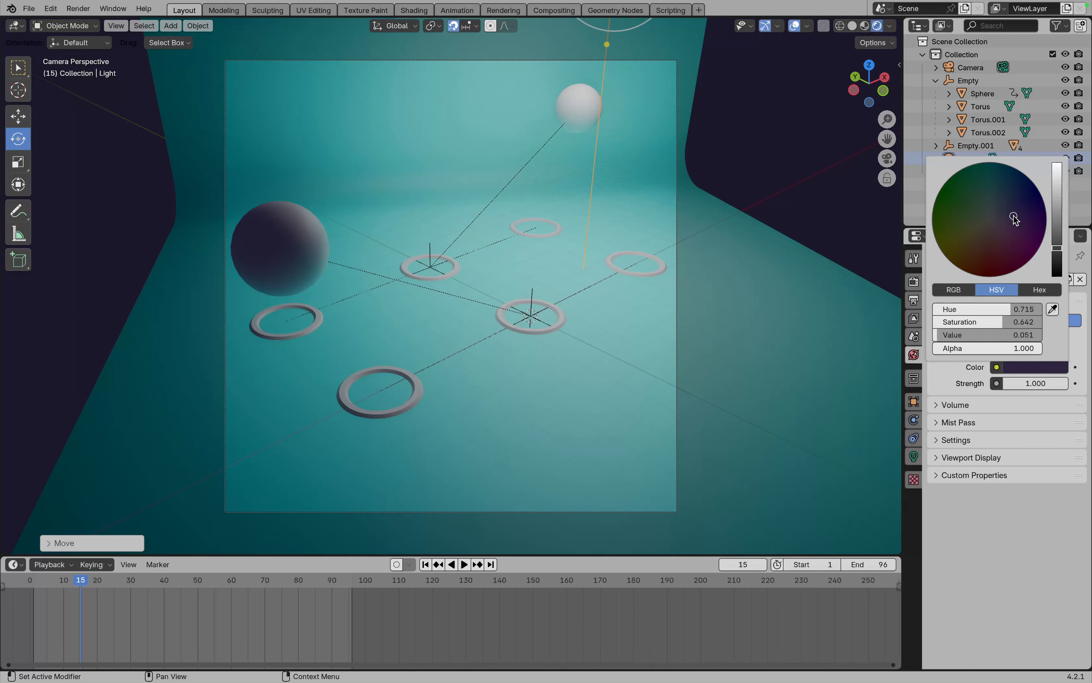
mouse_move(1016, 219)
mouse_down()
mouse_move(998, 184)
mouse_move(1025, 193)
mouse_up()
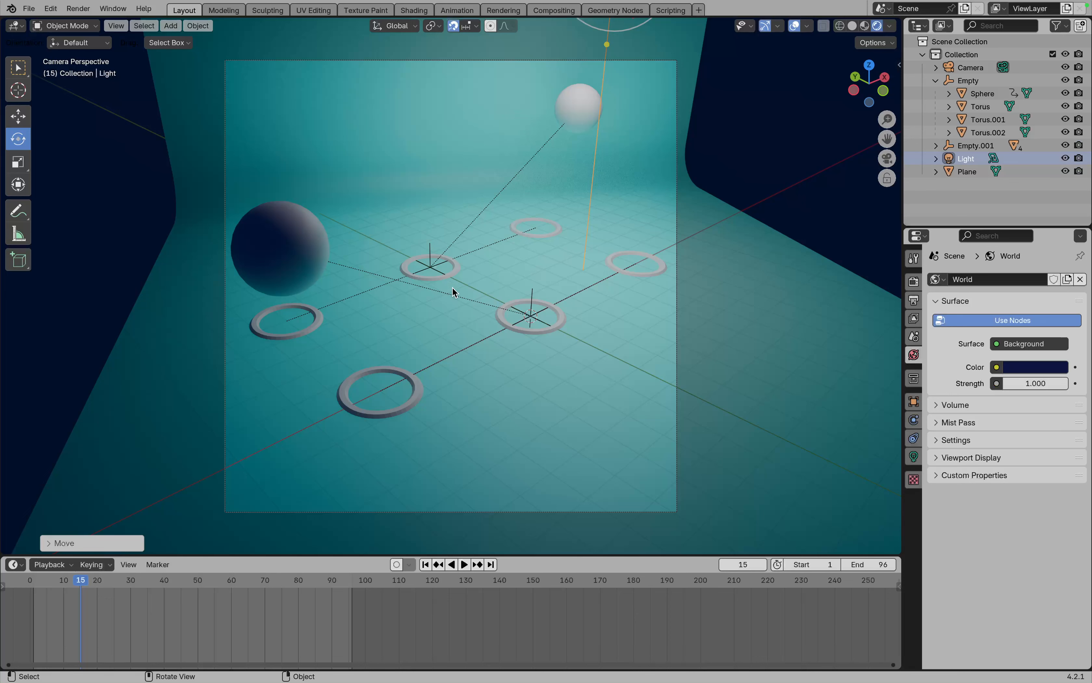
- Set the front ring's material base color to near-black navy, hex 010921, and copy the hex code
click(416, 401)
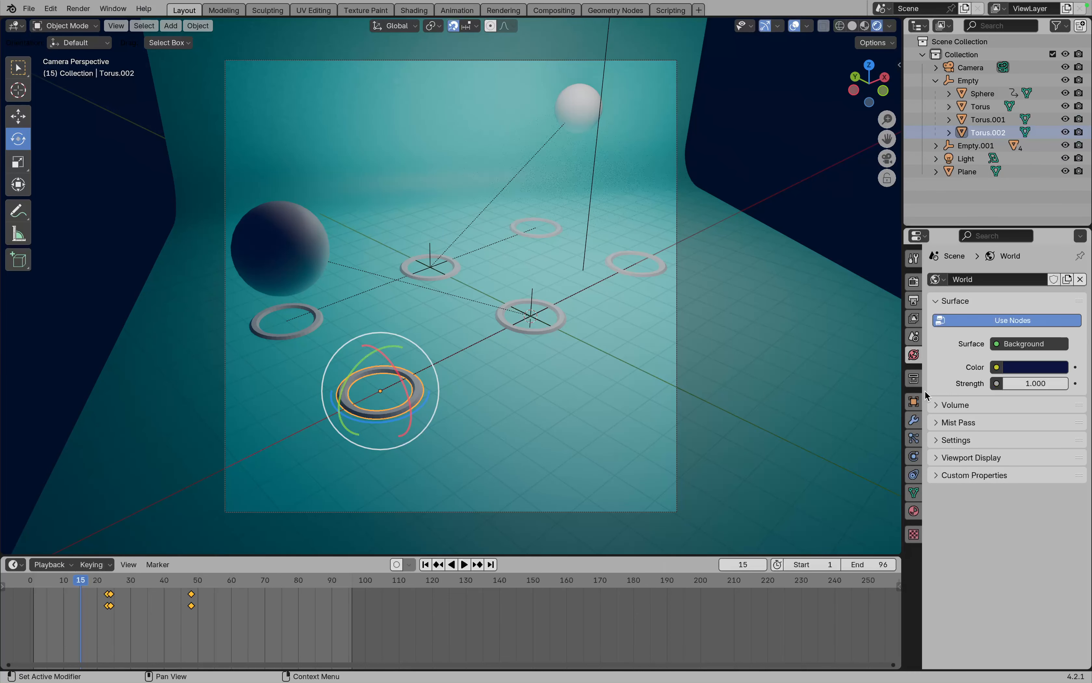
click(913, 511)
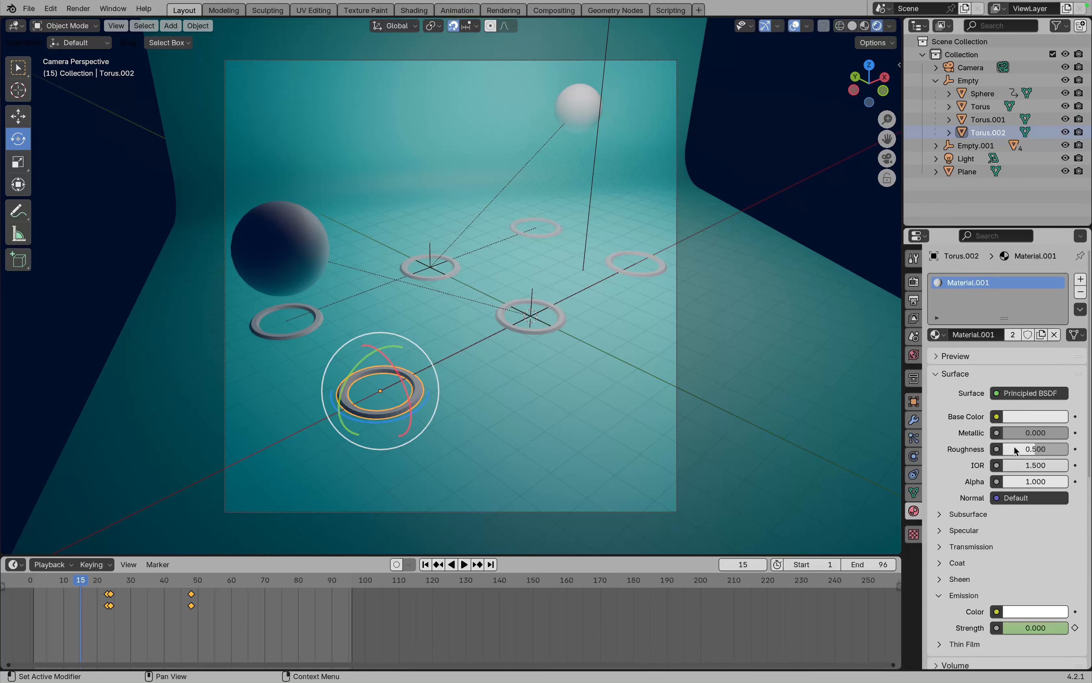
click(1024, 422)
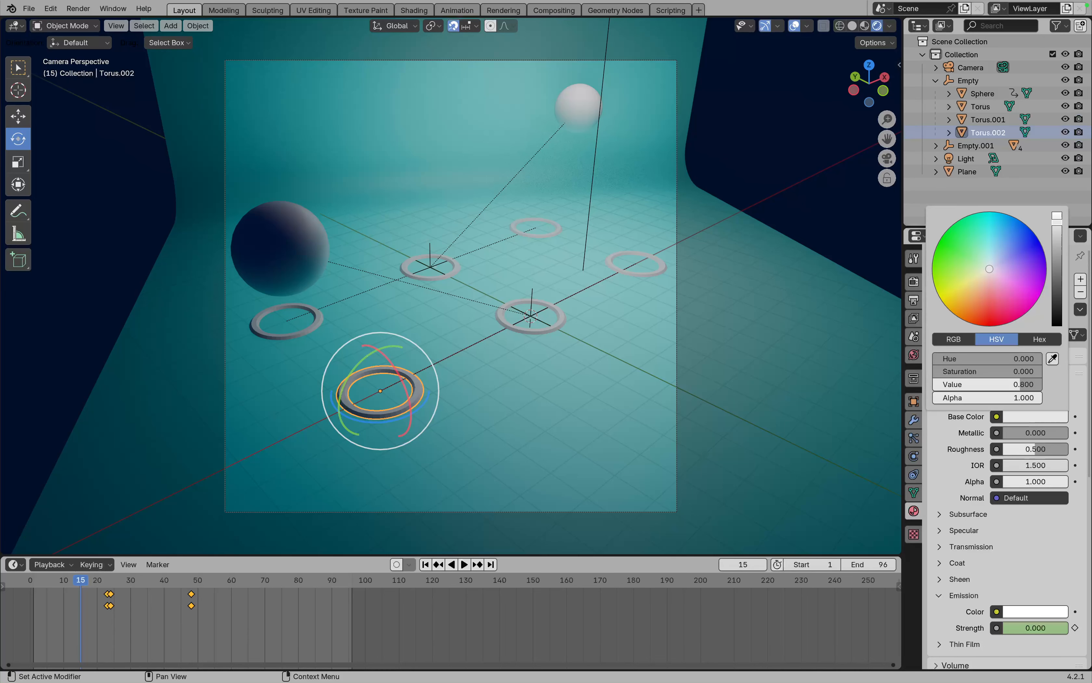
click(1028, 230)
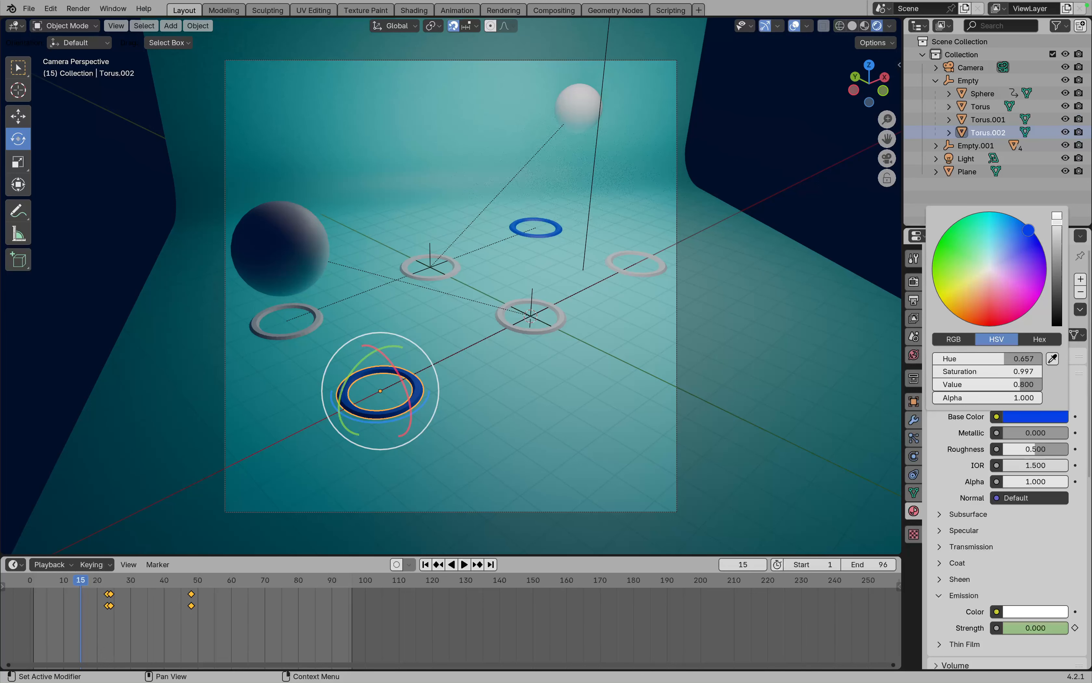
drag(1058, 270, 1057, 312)
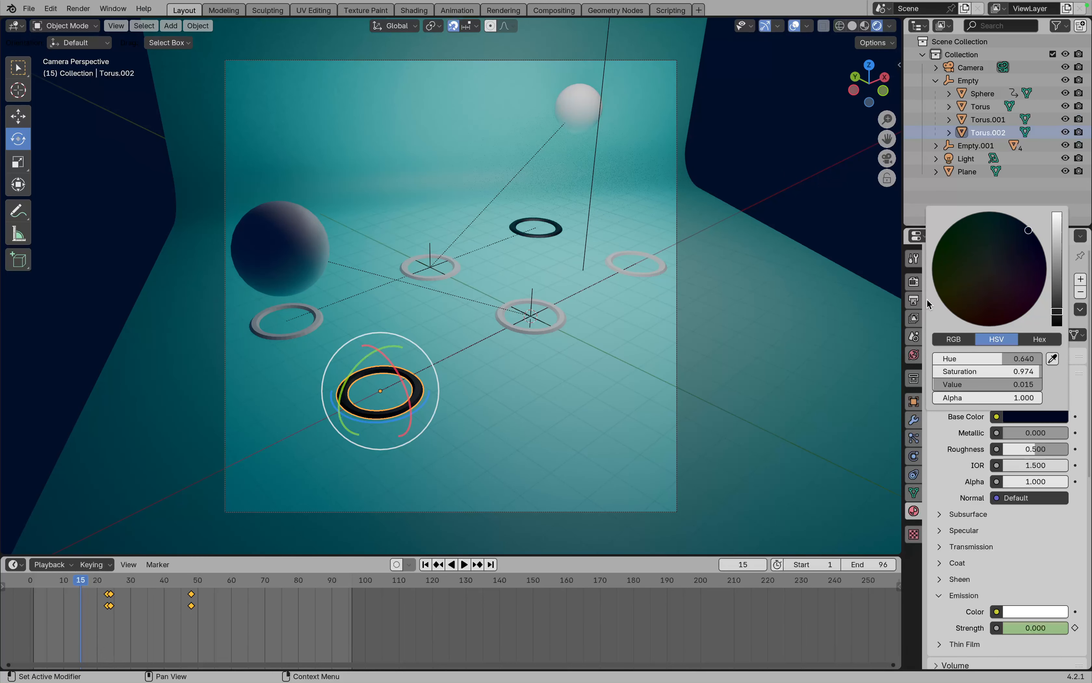
click(1016, 421)
click(1039, 339)
click(982, 359)
key(ctrl+c)
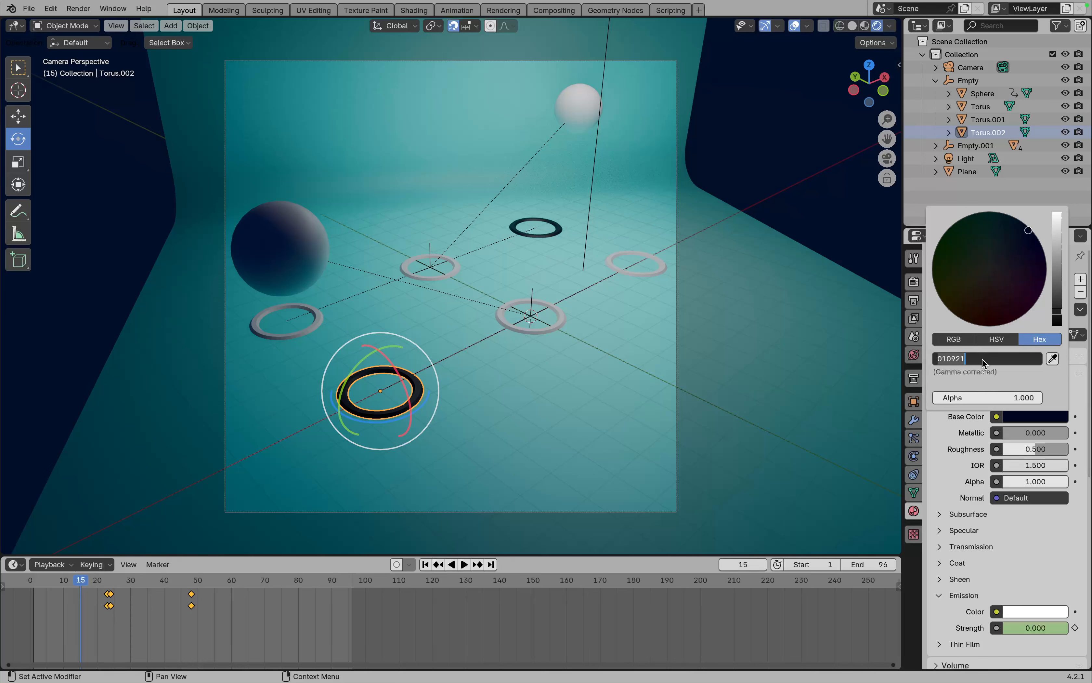
key(Return)
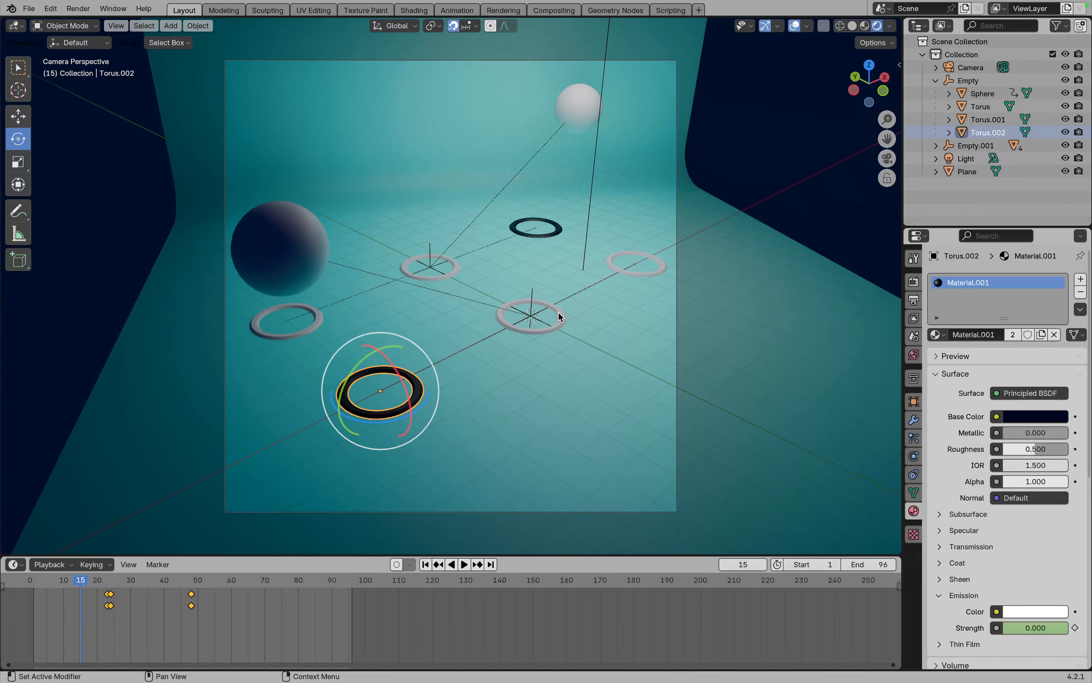
- Apply the copied hex color 010921 to the base color of the center ring's material
click(558, 321)
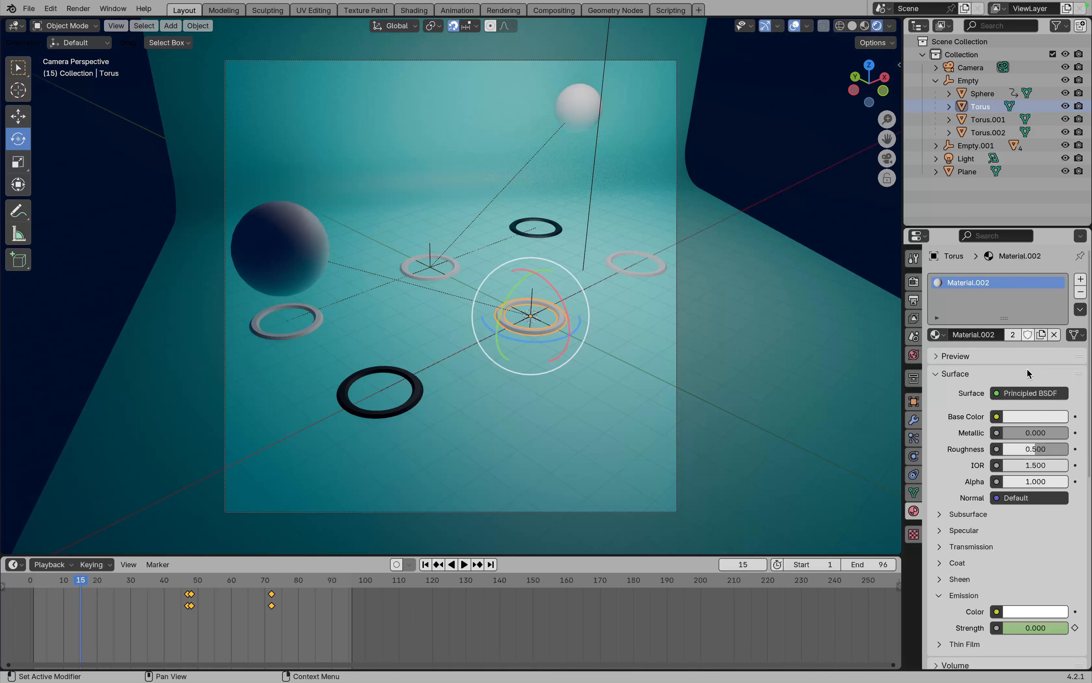
click(1022, 414)
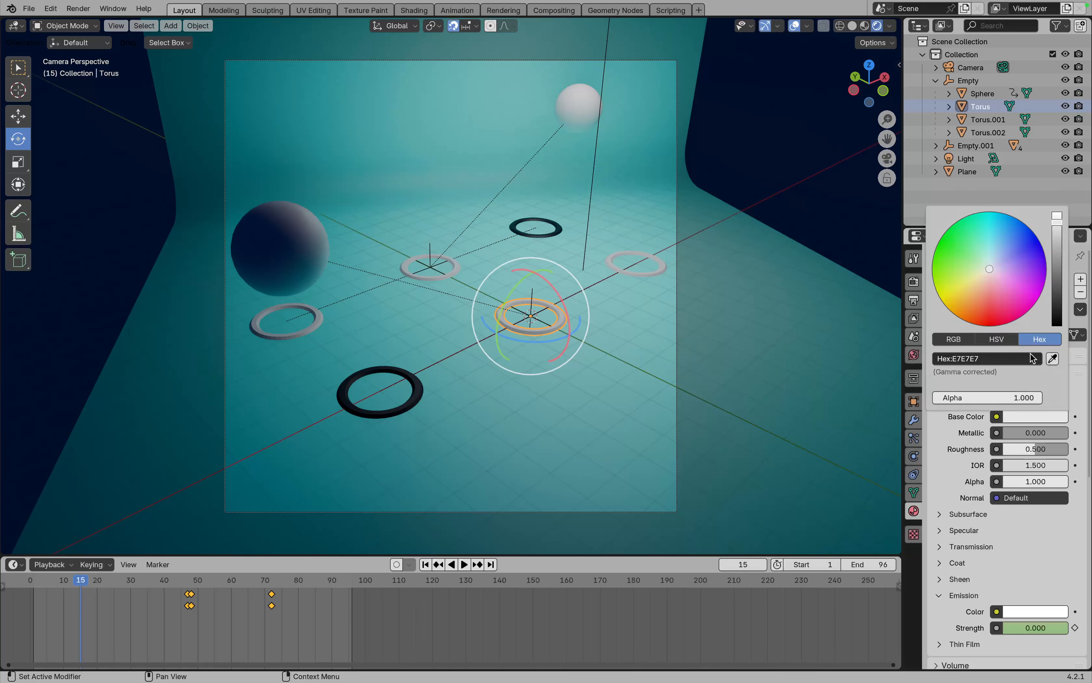
click(1003, 361)
key(ctrl+v)
key(Return)
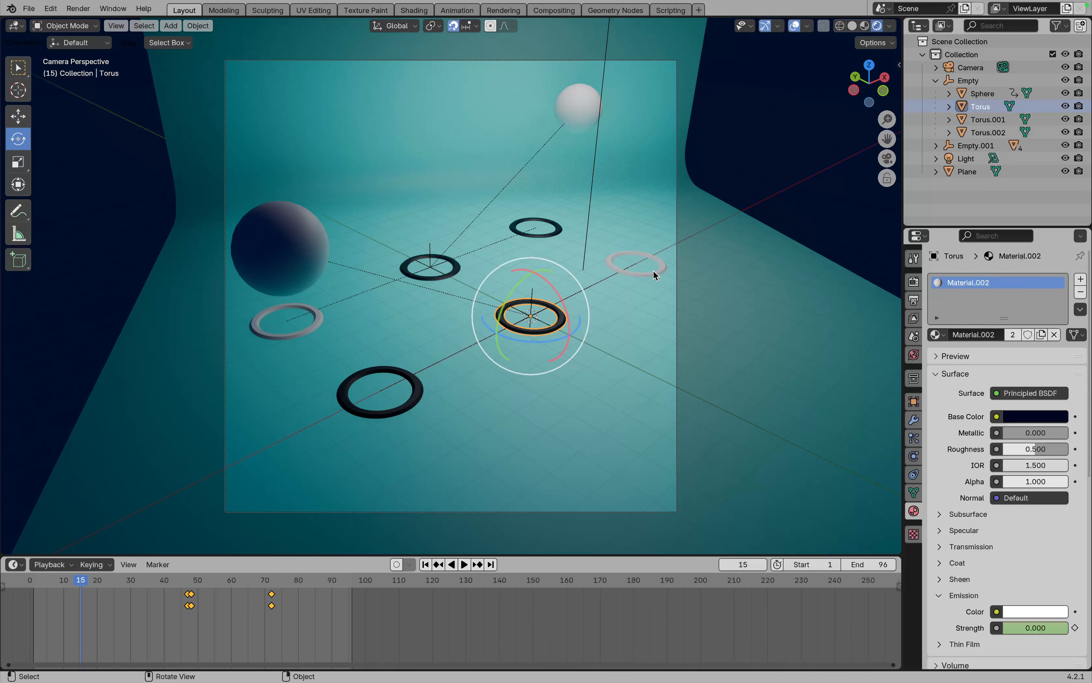
- Set the base color of the remaining light-colored rings' shared material, Material.003, to hex 010921
click(655, 273)
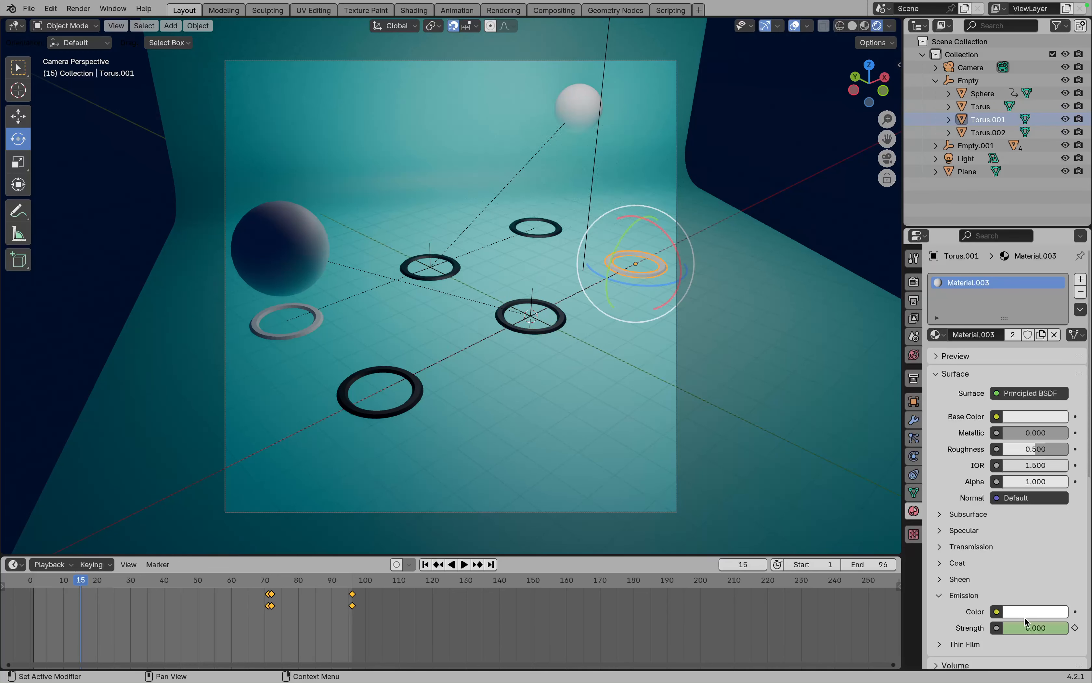
click(1024, 412)
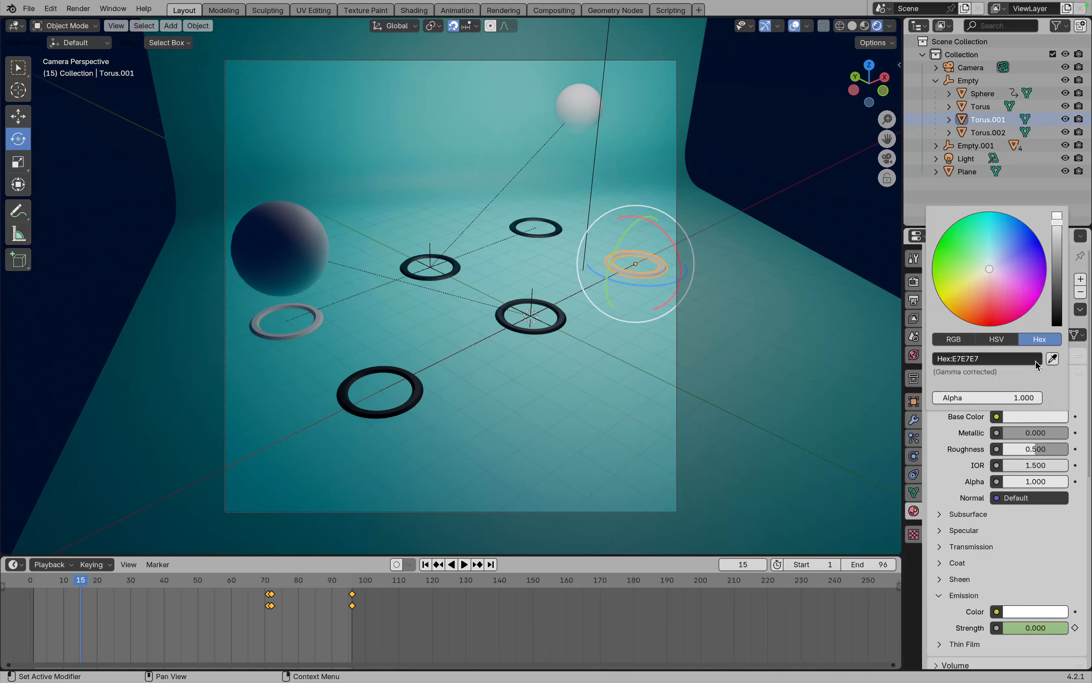
click(1006, 358)
text(010921)
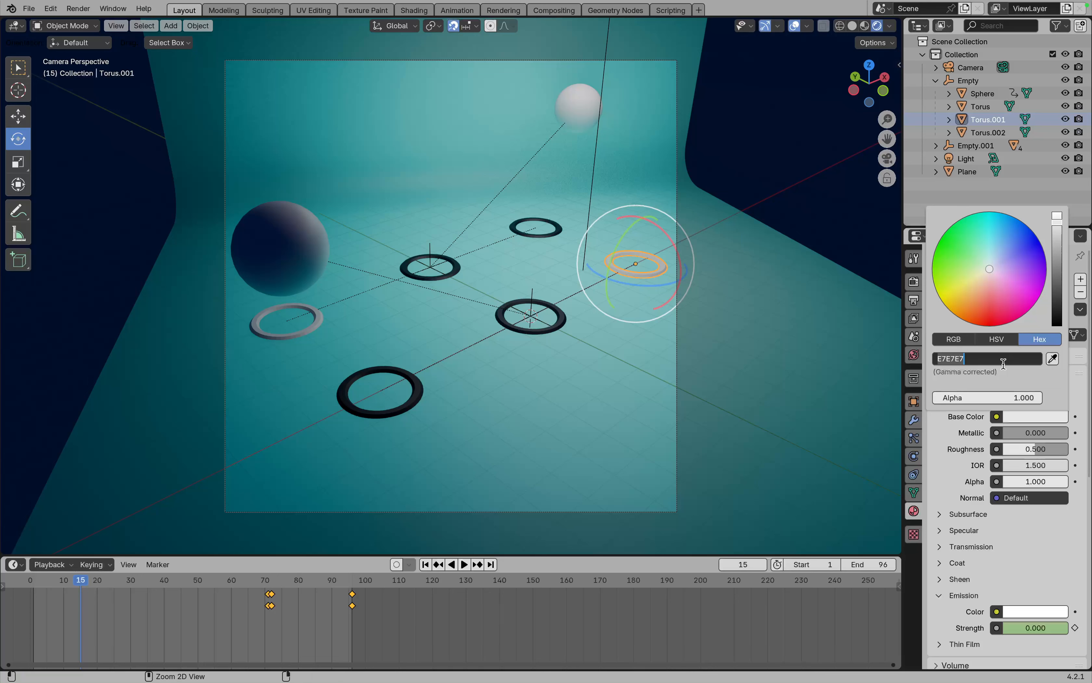
key(Return)
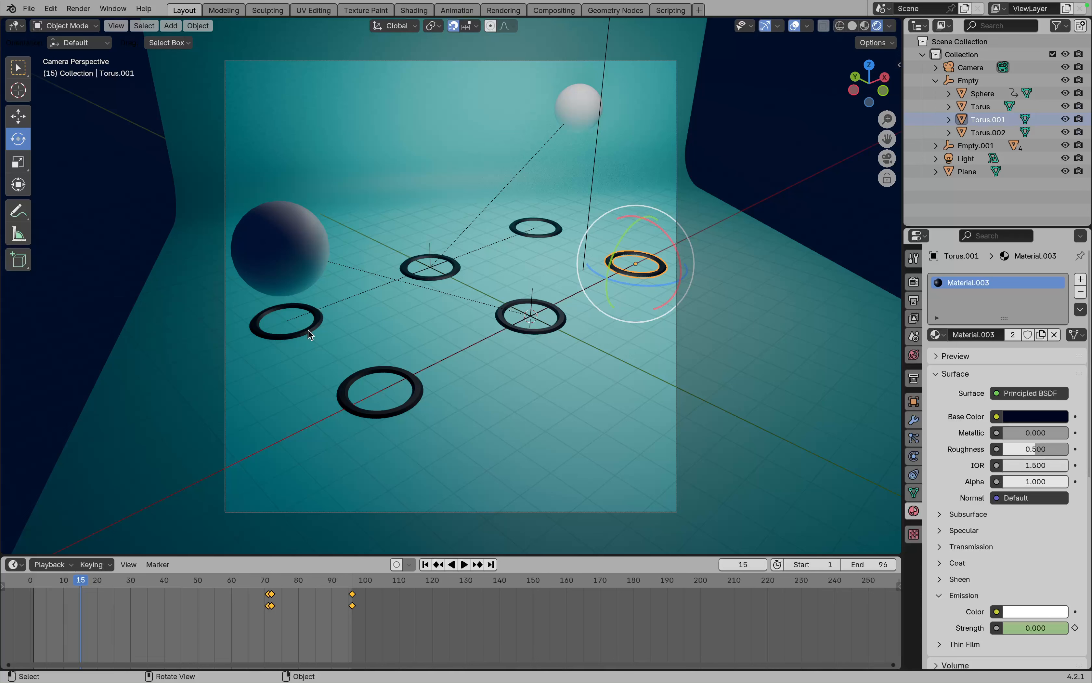
- Add a second area light and move it -15 m along X, beyond the darker sphere
click(155, 317)
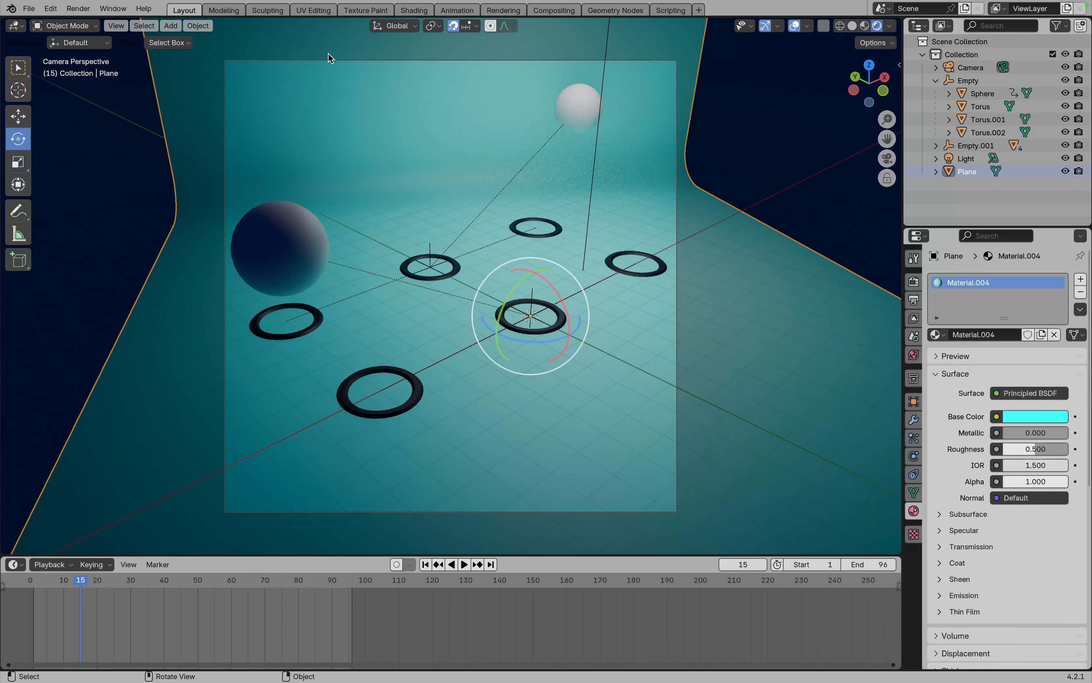
click(171, 26)
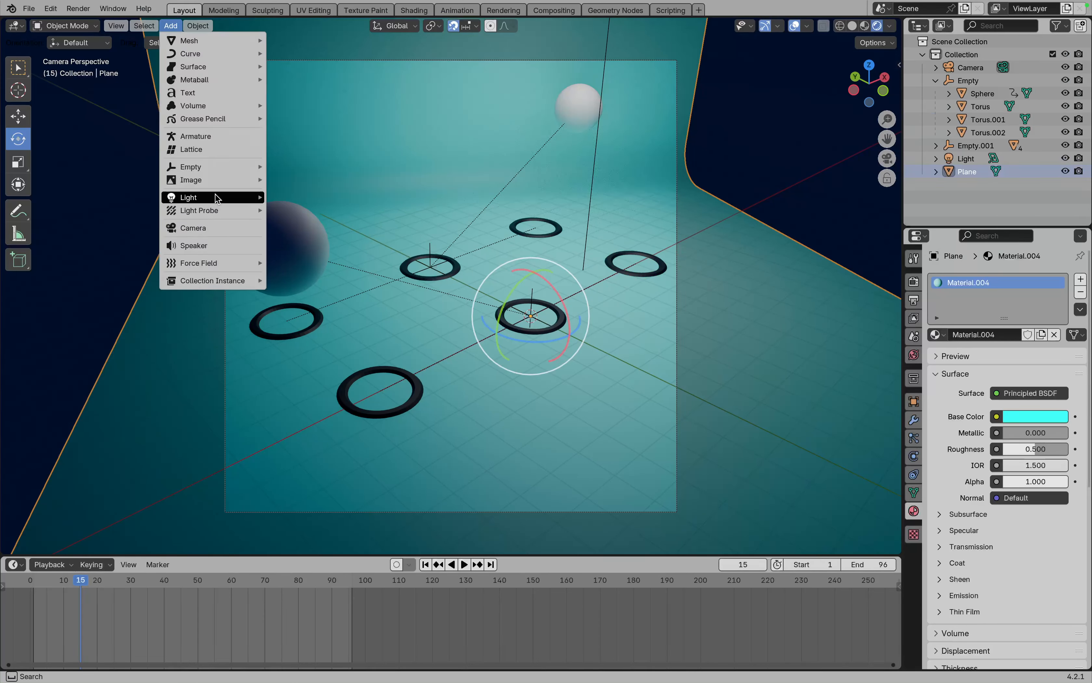
mouse_move(247, 197)
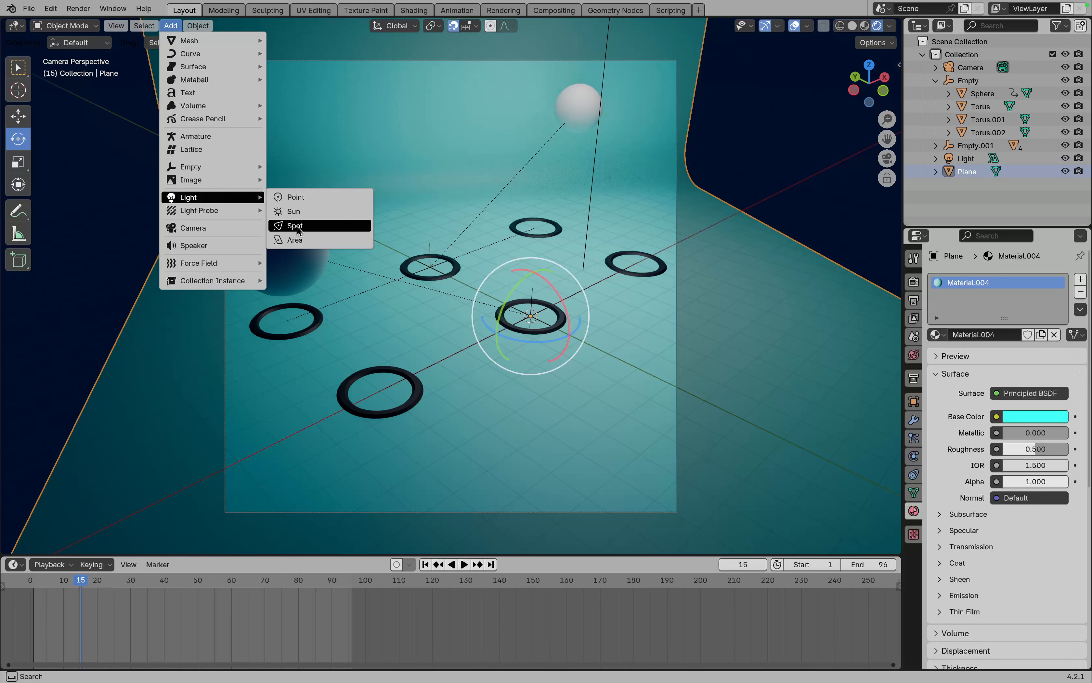
click(296, 240)
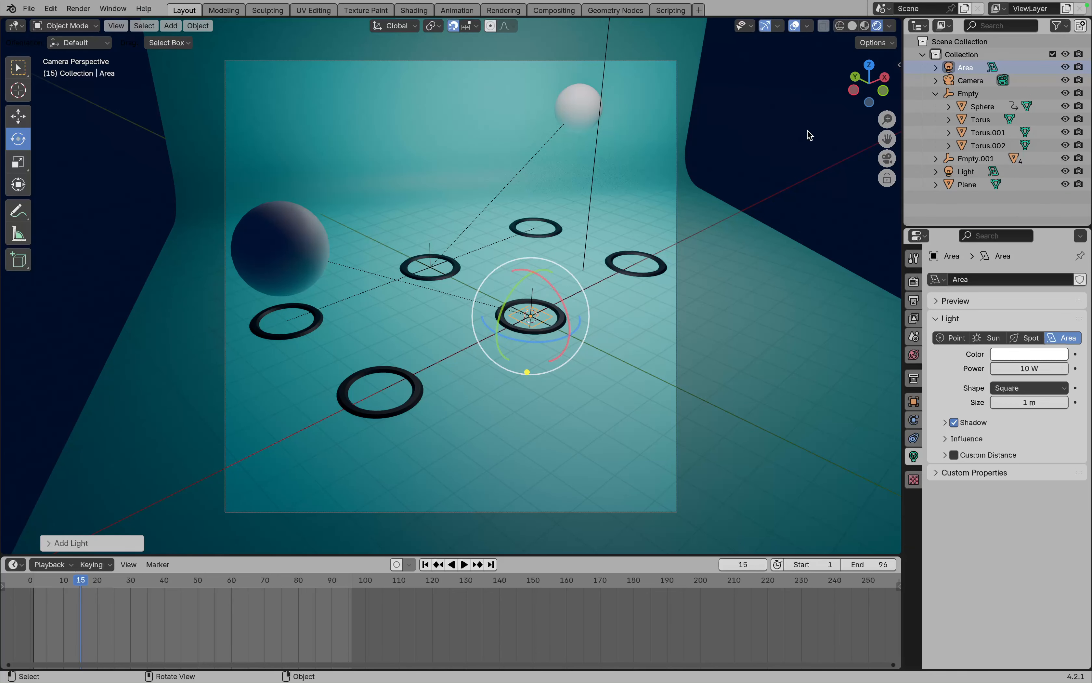
click(864, 67)
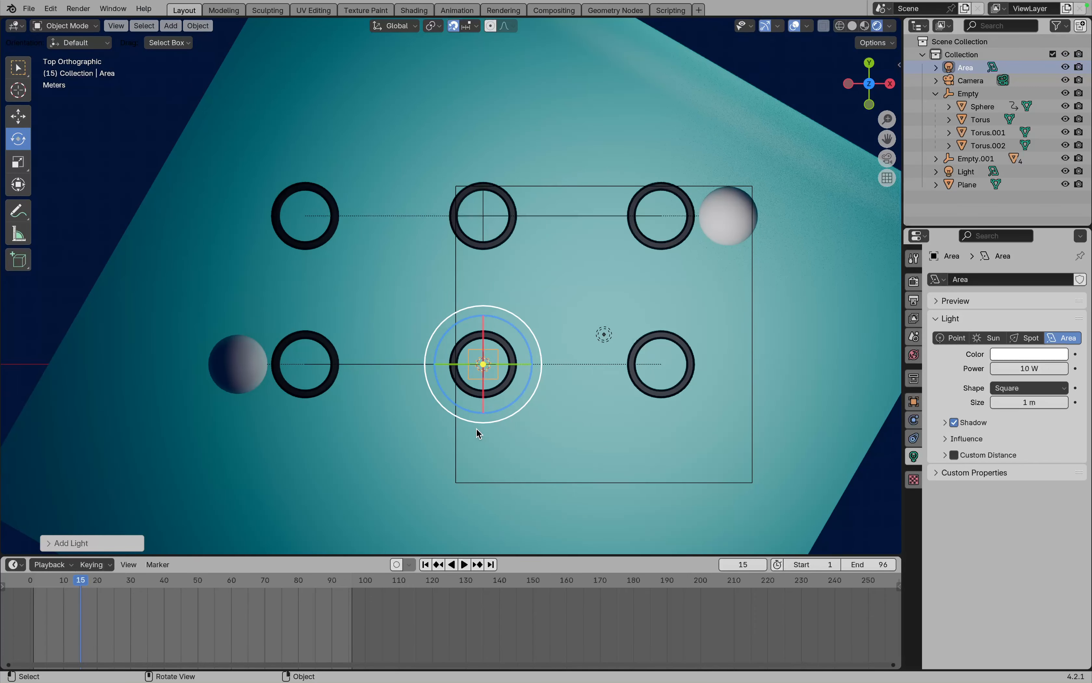
middle_drag(478, 433, 546, 379)
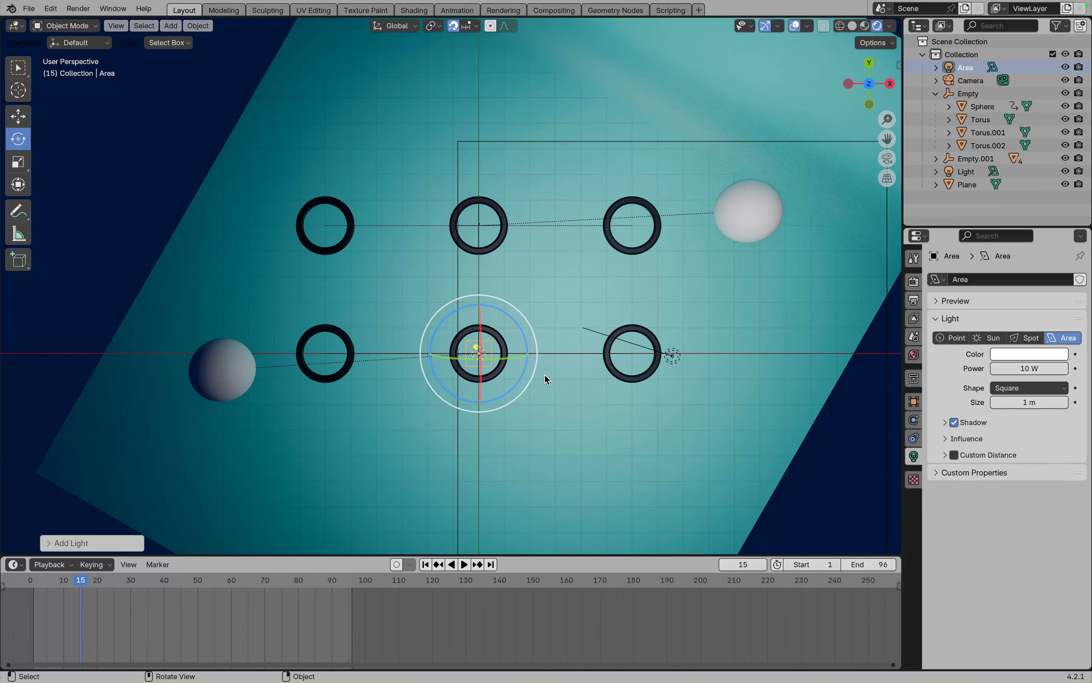
key(g)
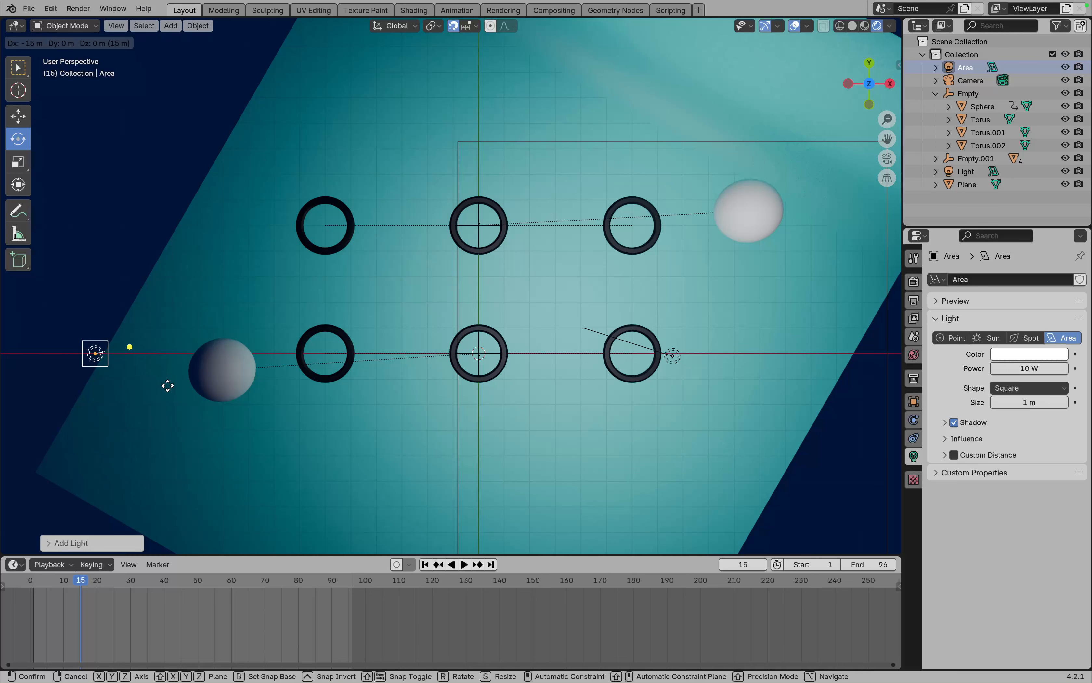
click(171, 392)
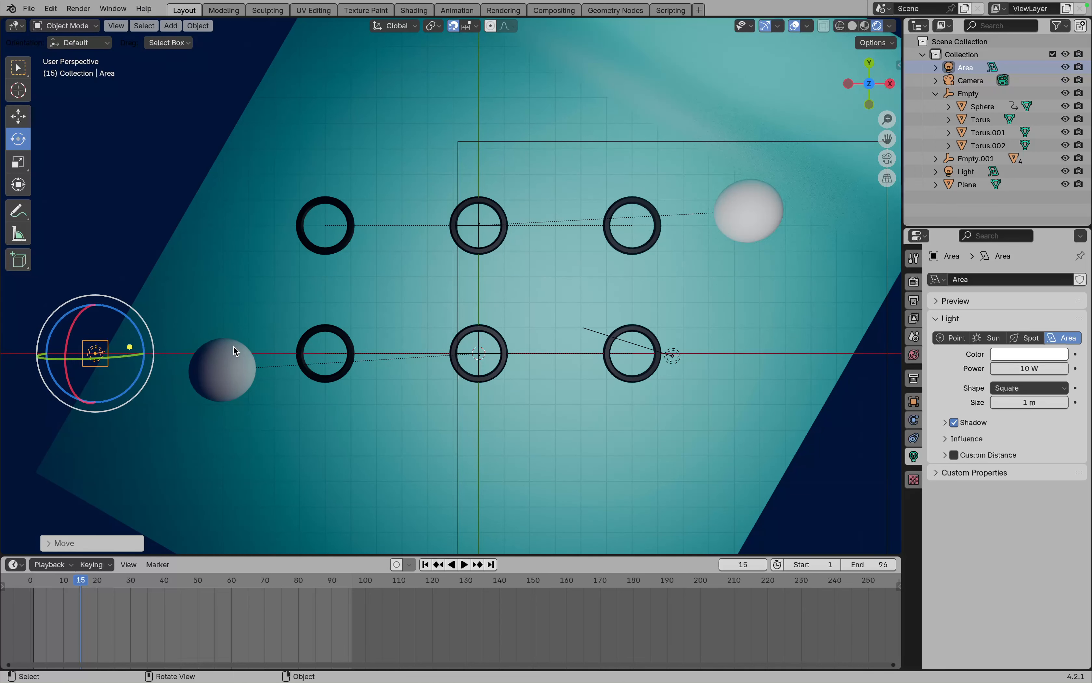
- From the front view, rotate the second area light -125° about Y so it aims up toward the darker sphere
click(874, 112)
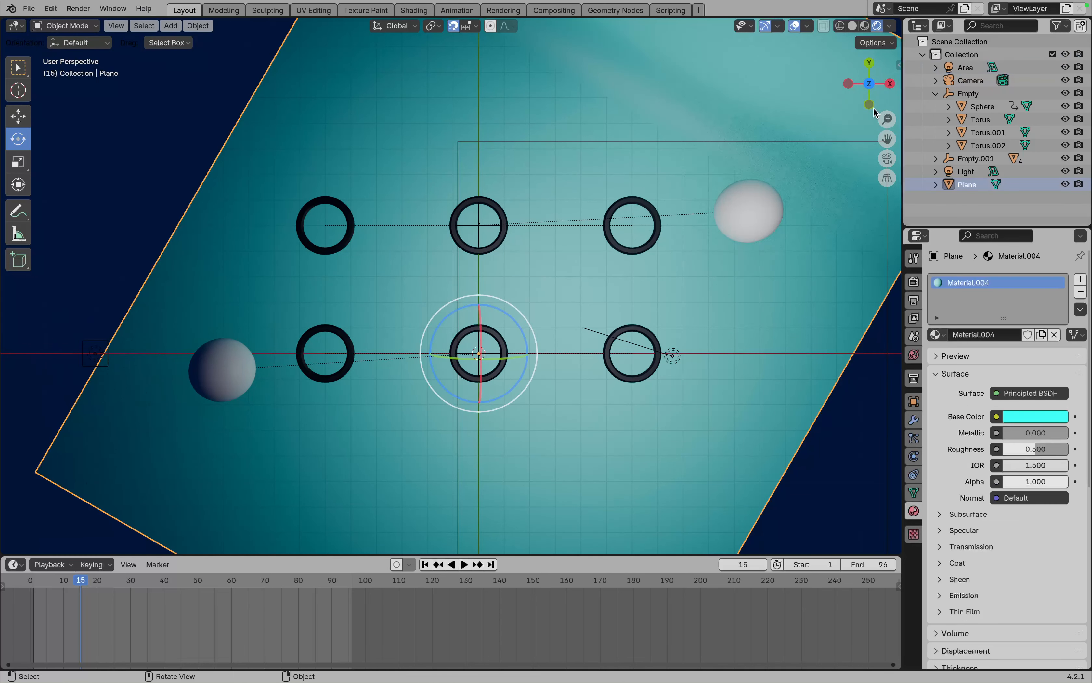
click(870, 105)
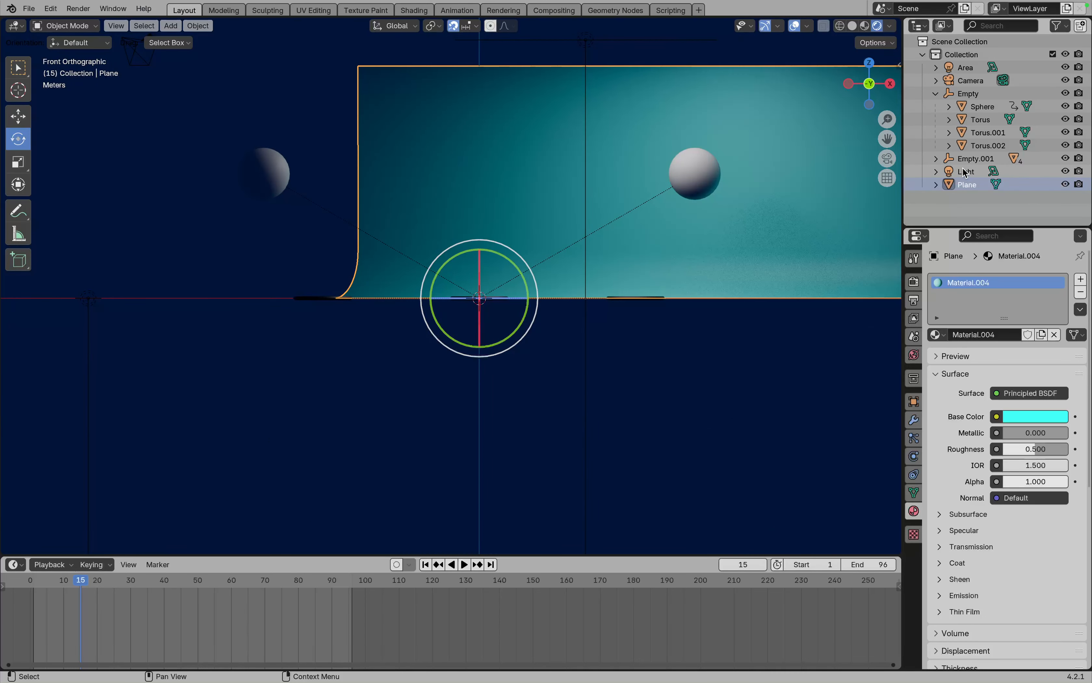
click(950, 171)
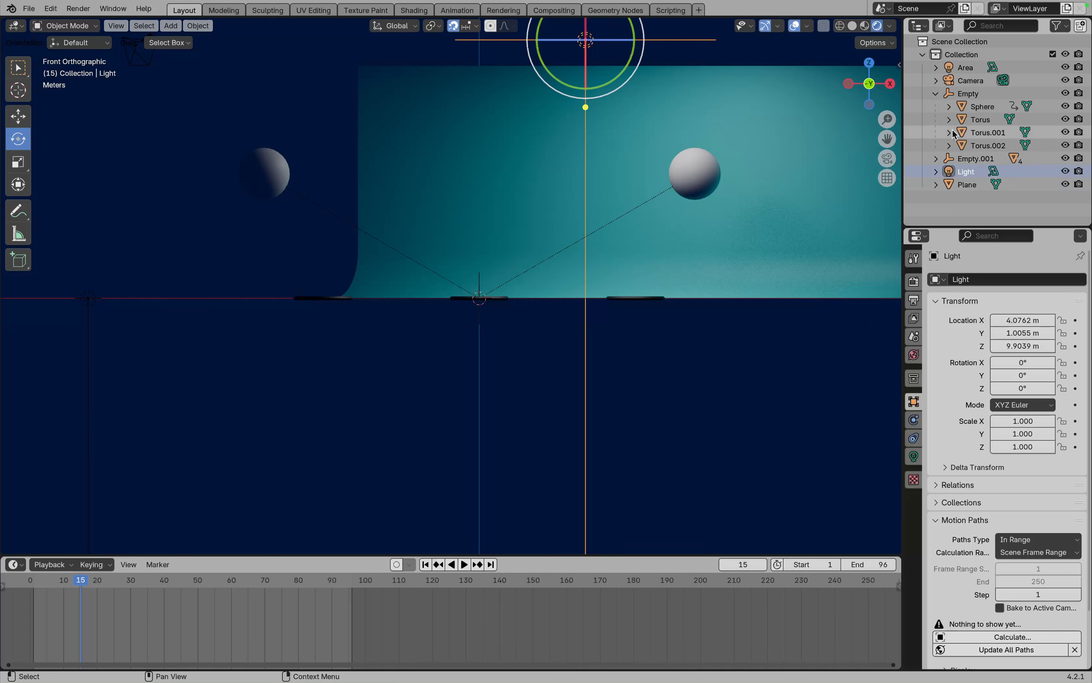
click(951, 68)
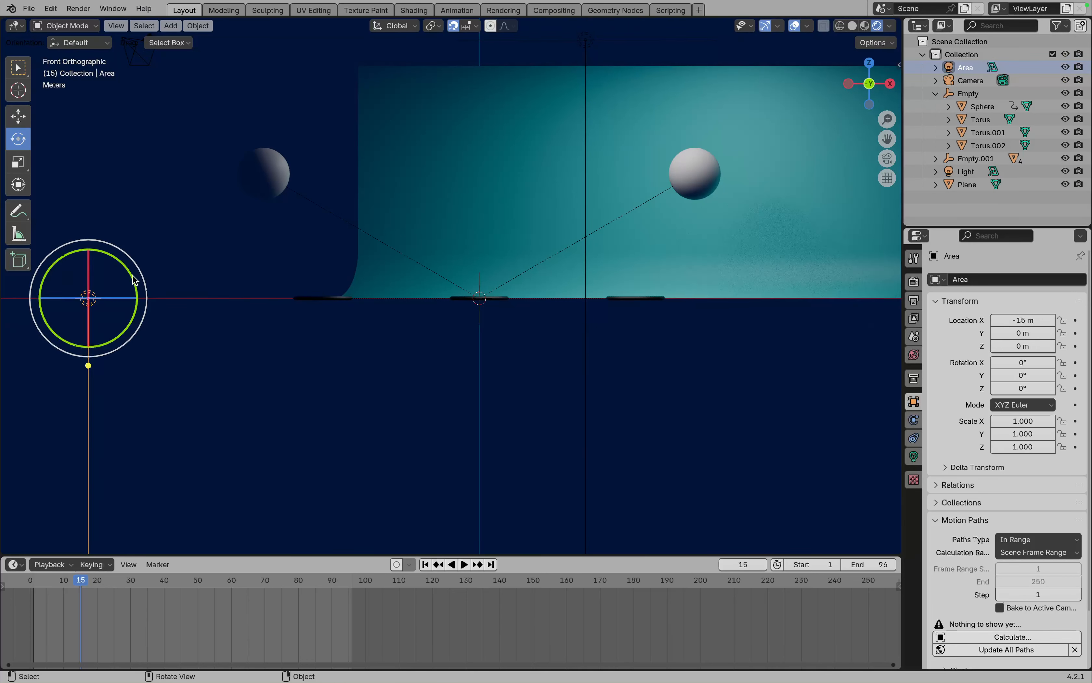
drag(136, 280, 896, 262)
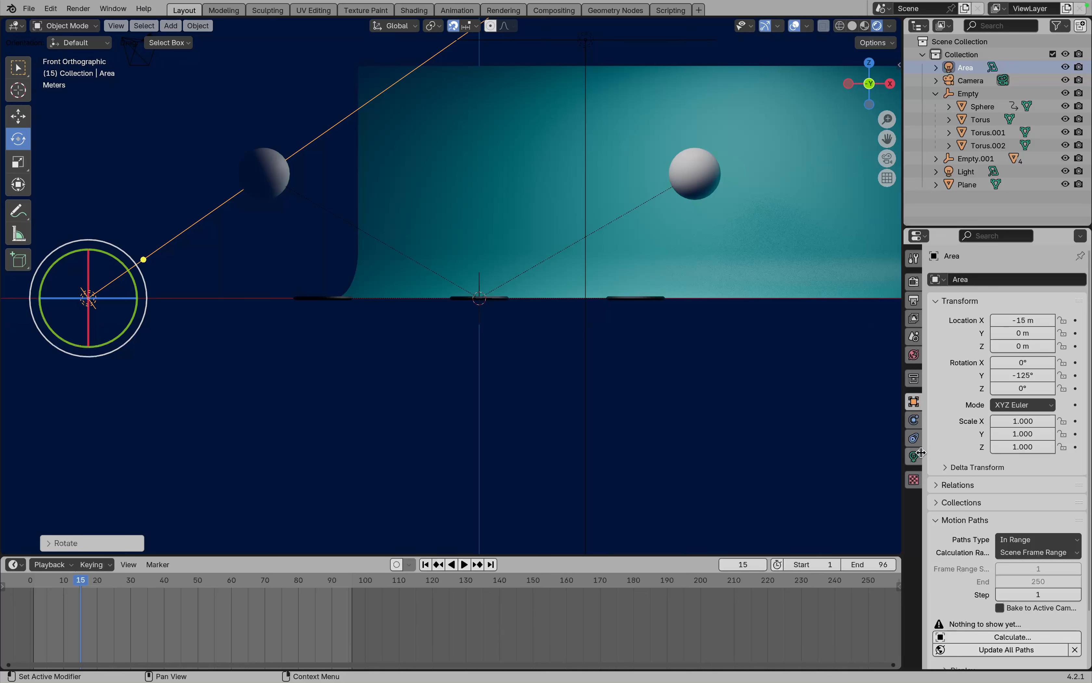
- Enlarge the second area light to a size of about 8.56 m and set its power to 500 W
click(914, 455)
click(1021, 368)
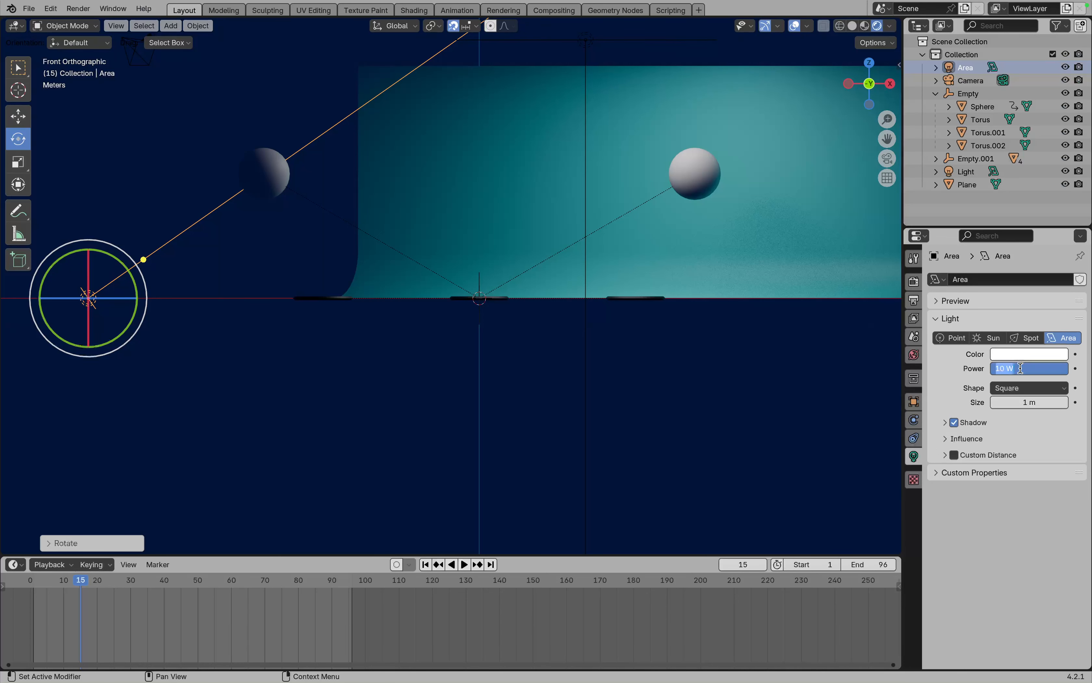
text(1)
key(Return)
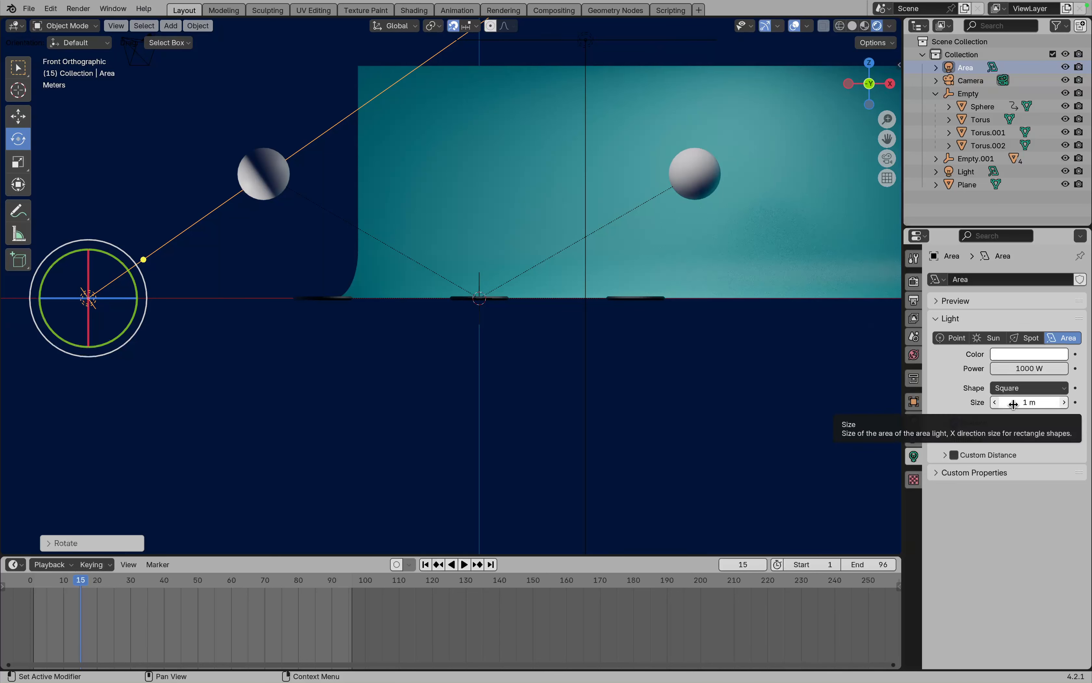
drag(1013, 403, 1017, 369)
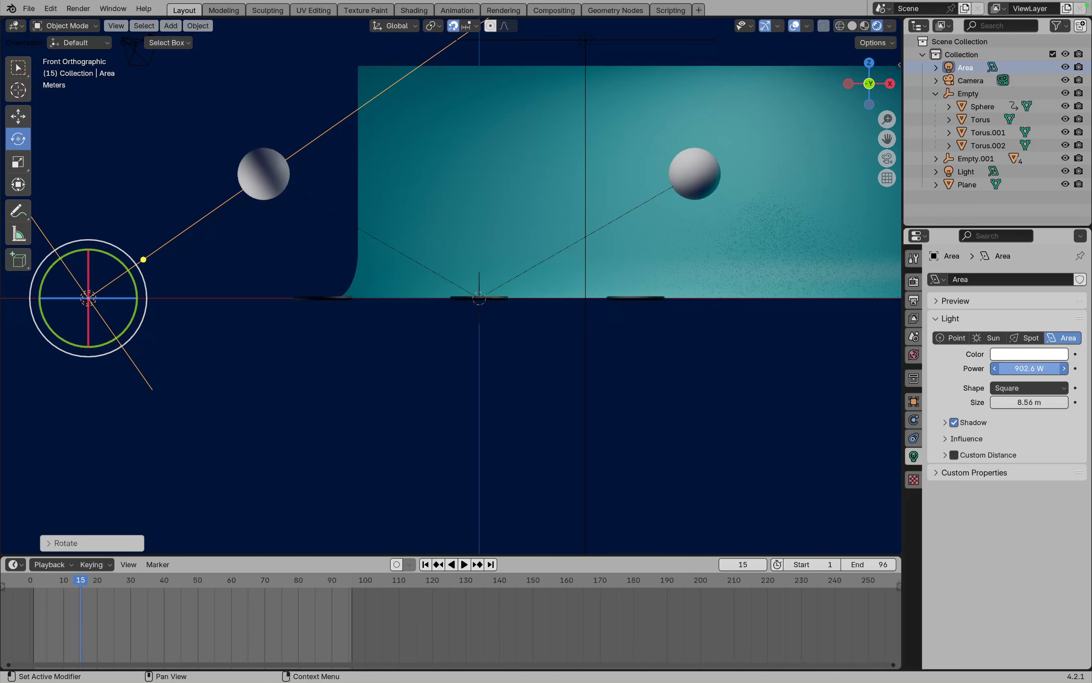
click(1032, 370)
text(500)
key(Return)
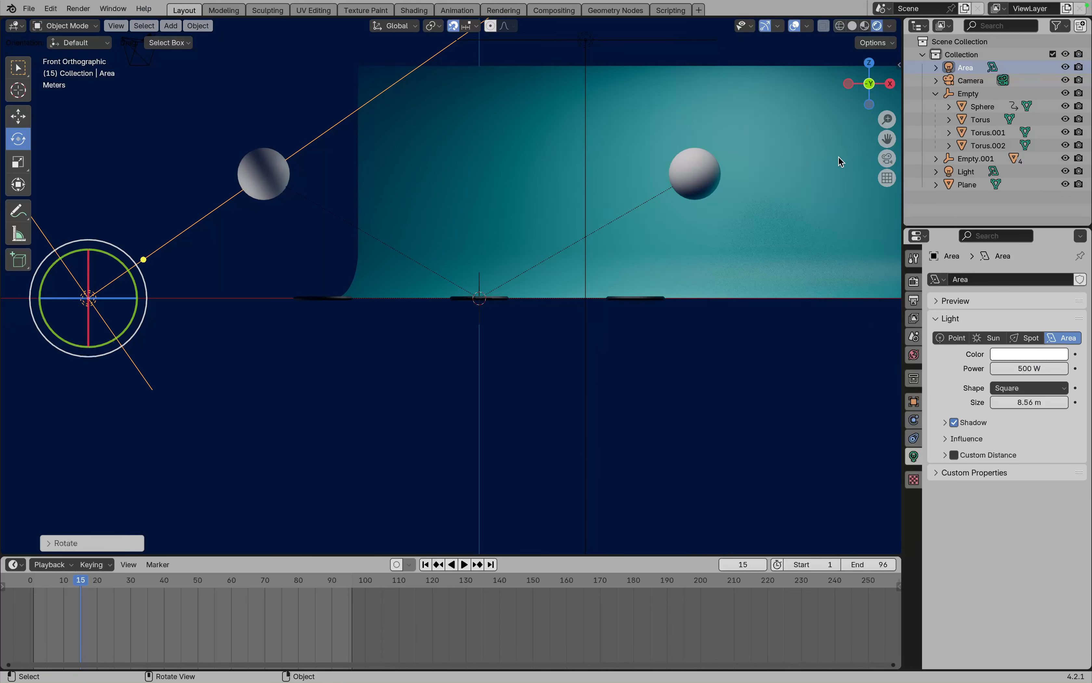
- Look through the camera and play the animation to check the new lighting on the spheres and rings
click(893, 157)
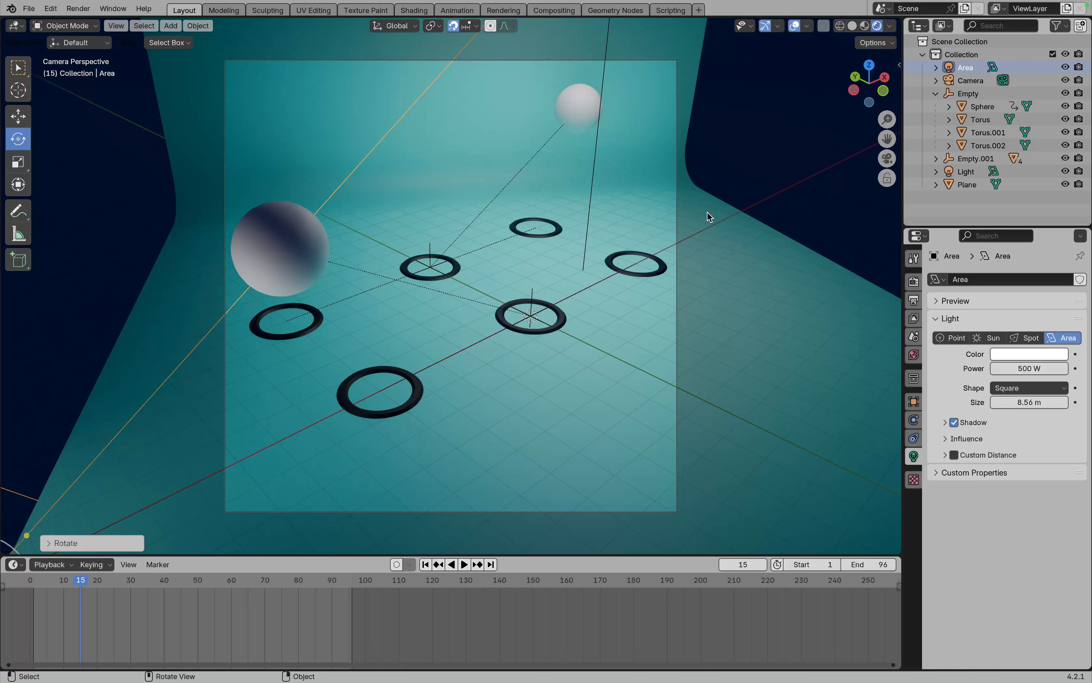
key(space)
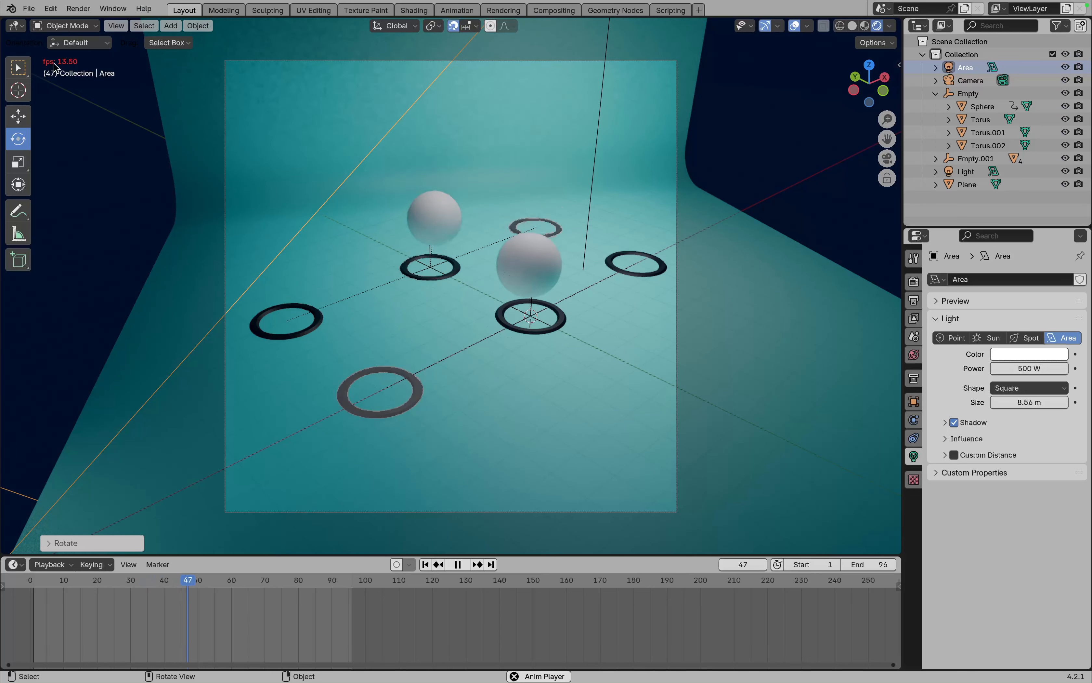
key(space)
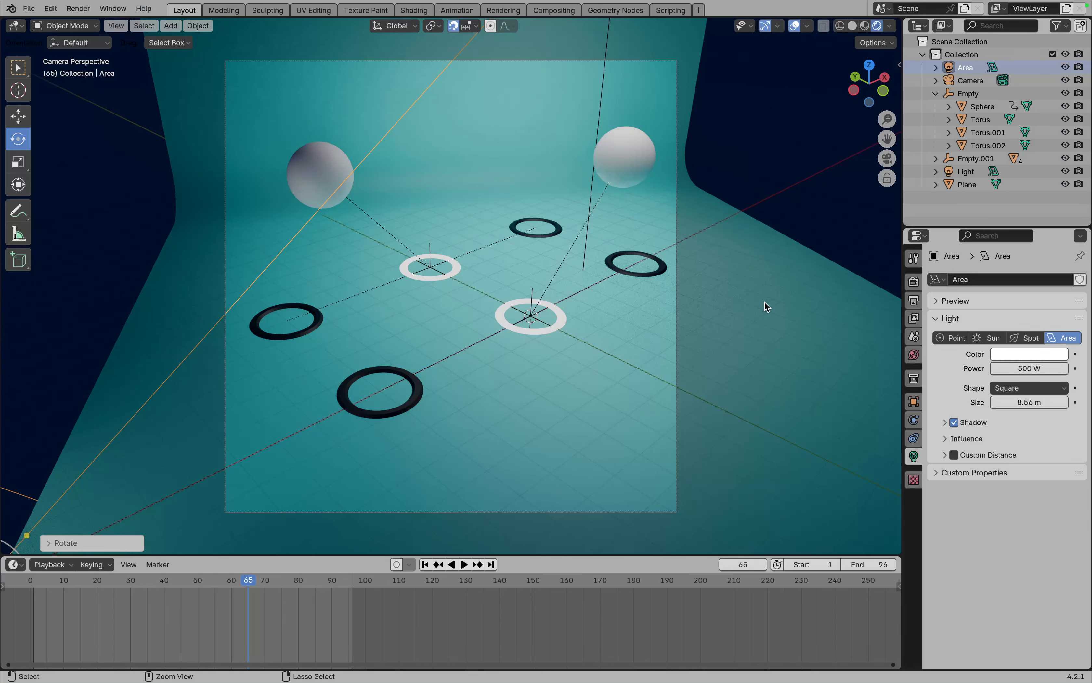
- Save the project as bolas.blend in the Downloads folder
key(ctrl+s)
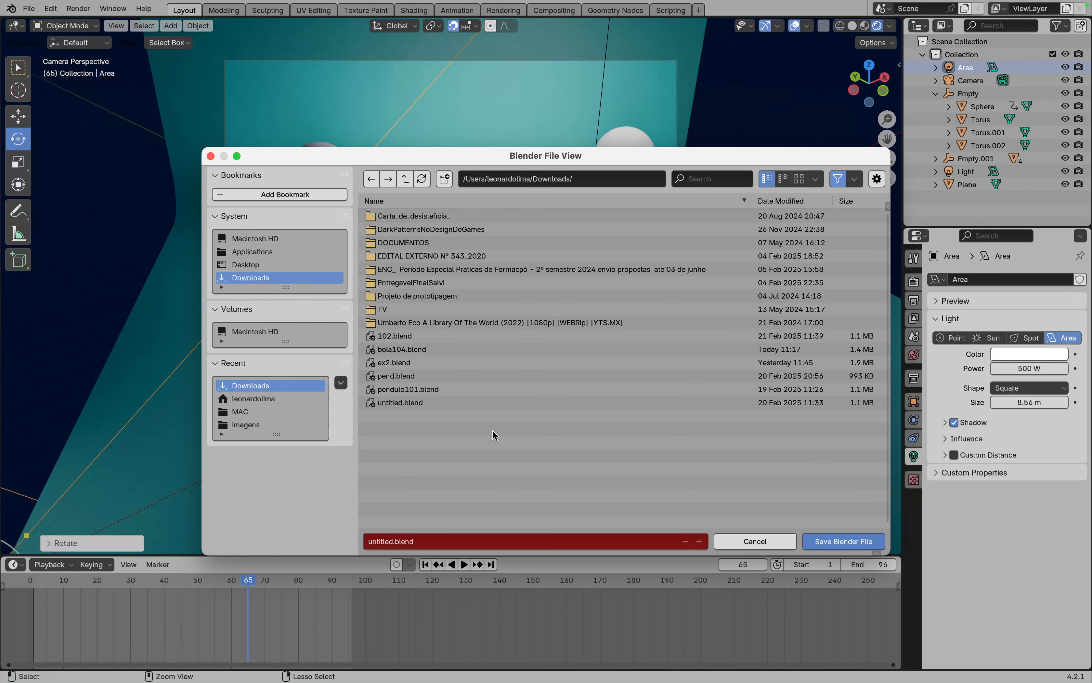
click(443, 546)
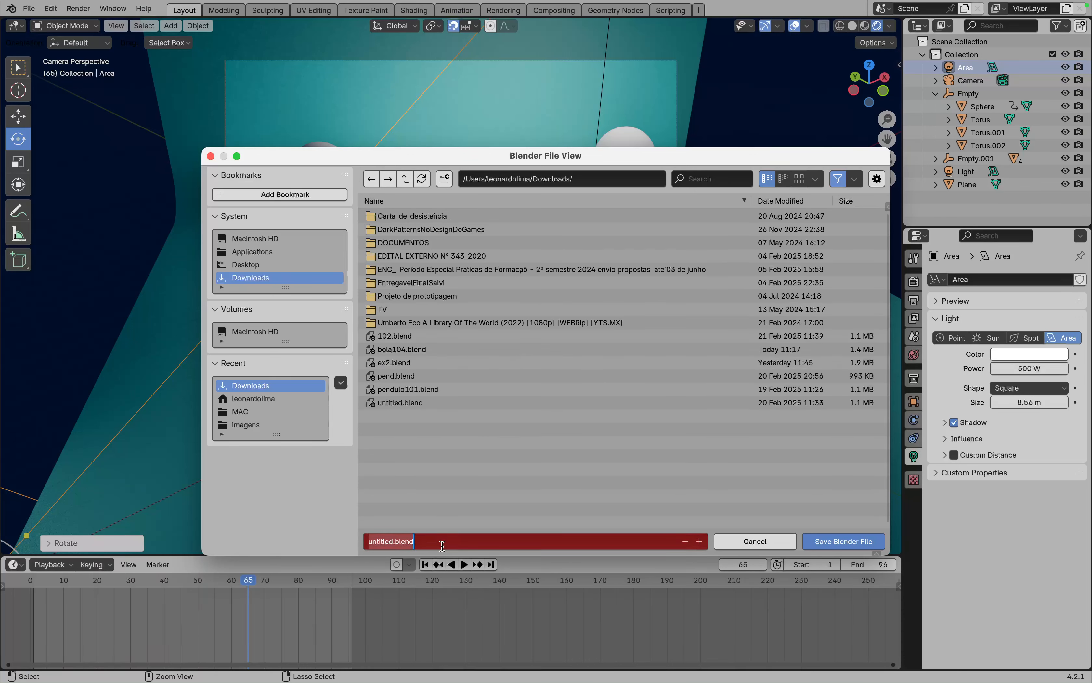
text(b)
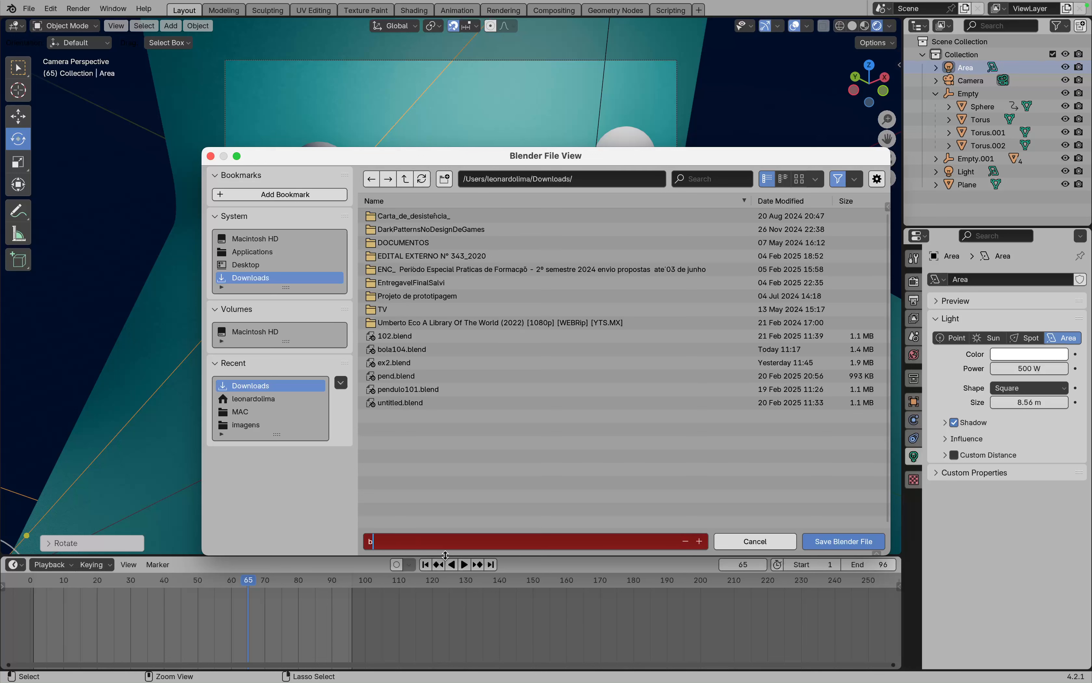
text(olas)
click(839, 541)
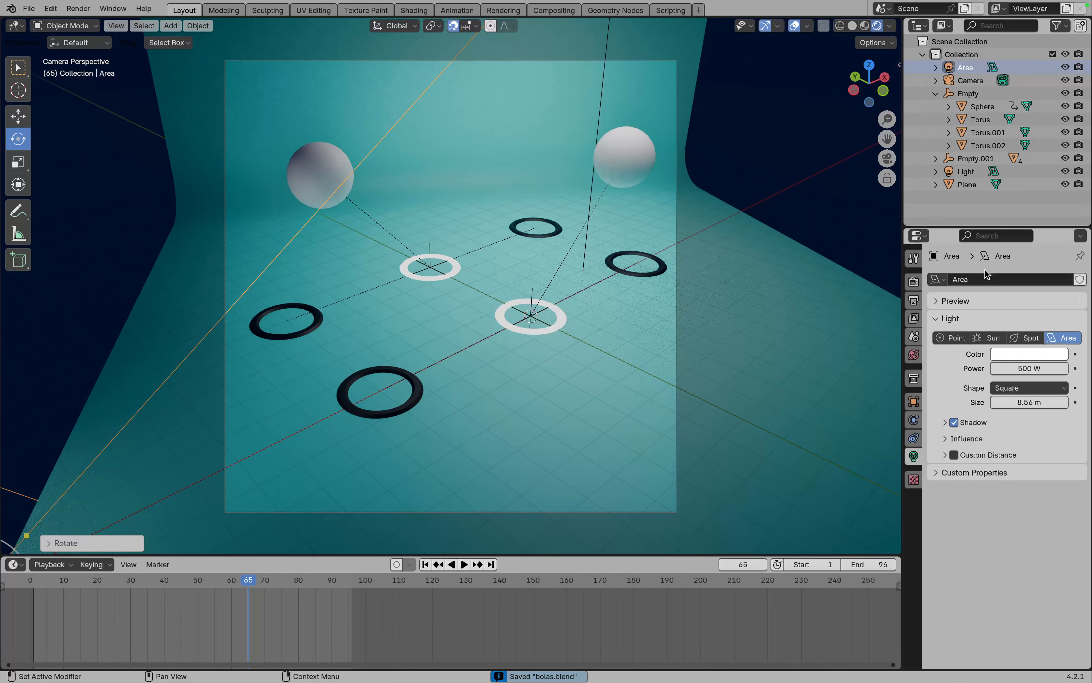
- Set the render output path to the Downloads folder with the file name bolas
click(912, 302)
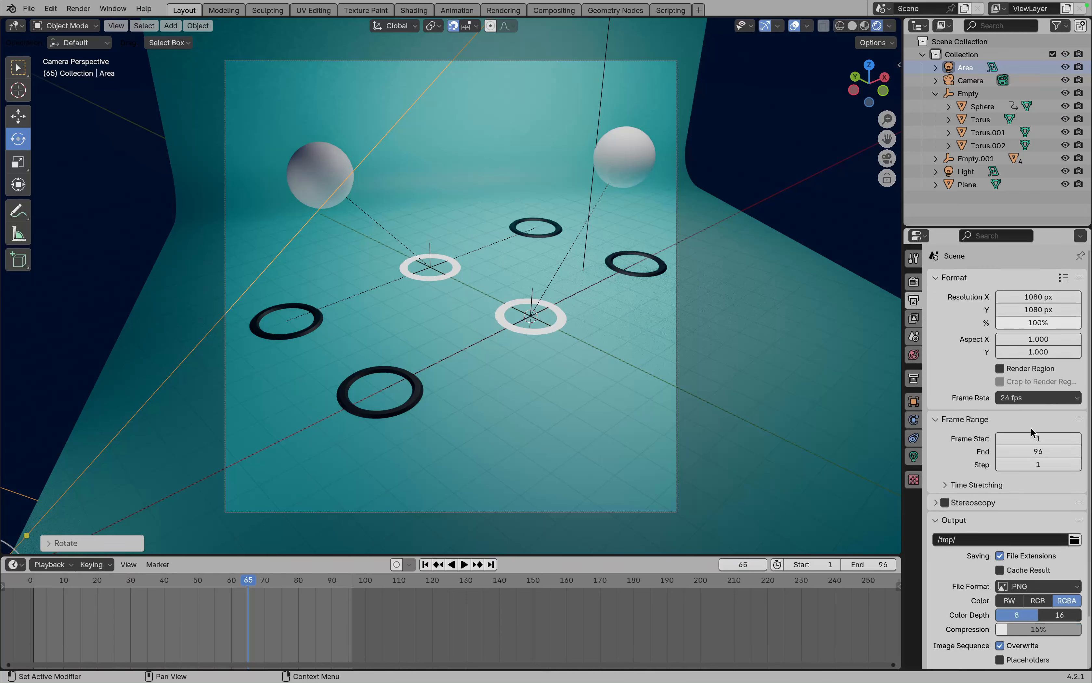
scroll(1031, 427, down, 3)
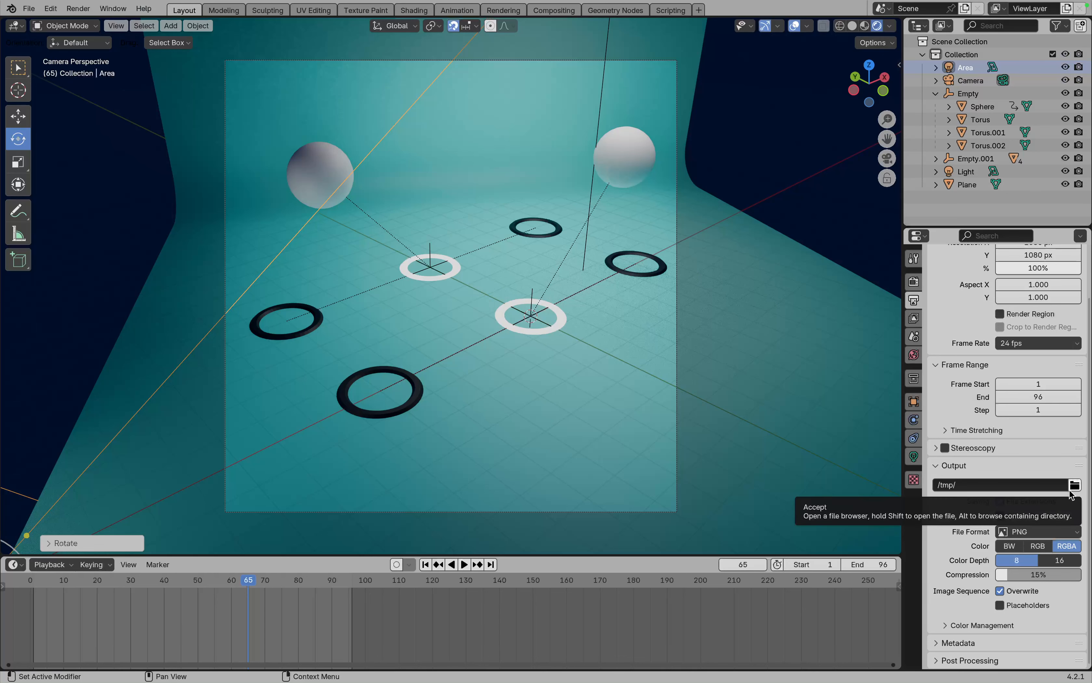
click(1072, 486)
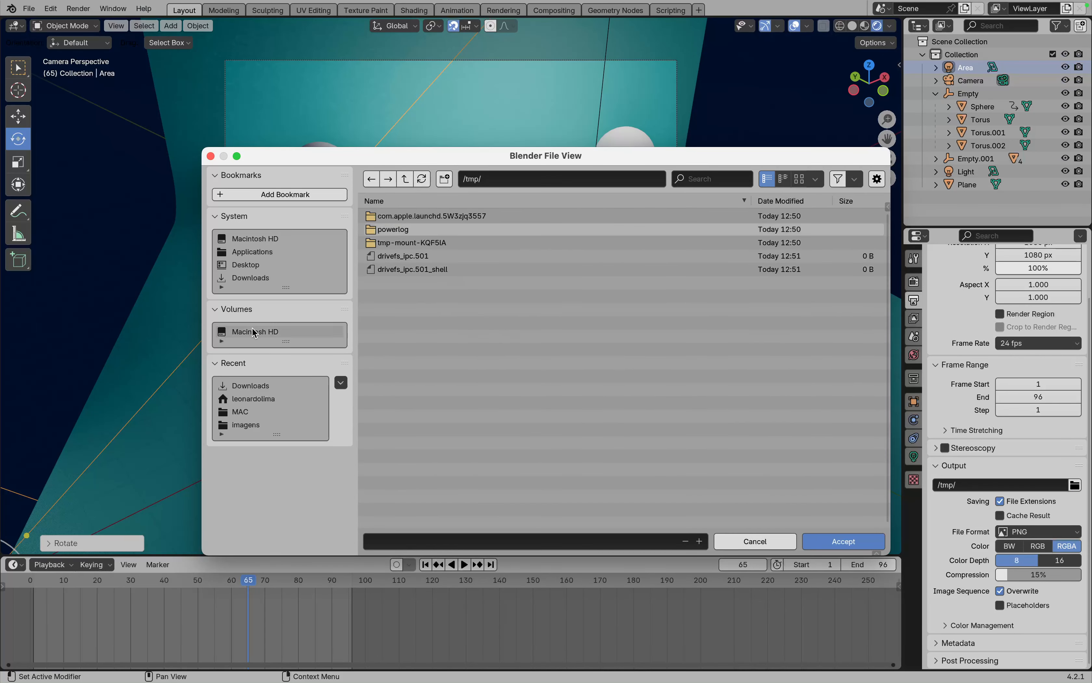
click(252, 279)
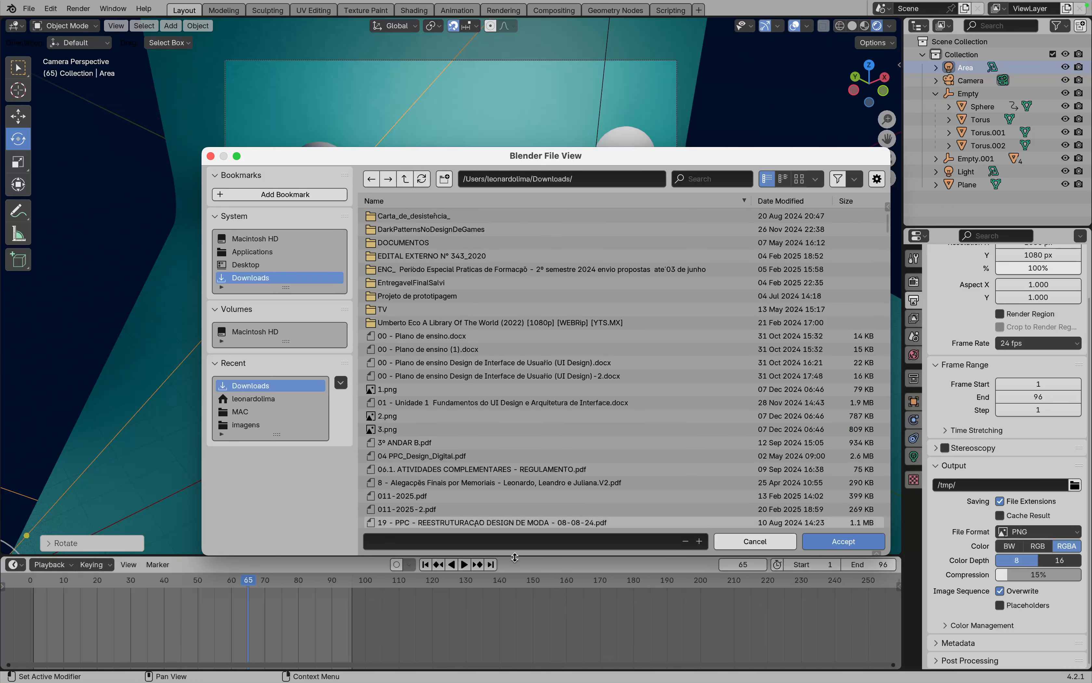
click(514, 543)
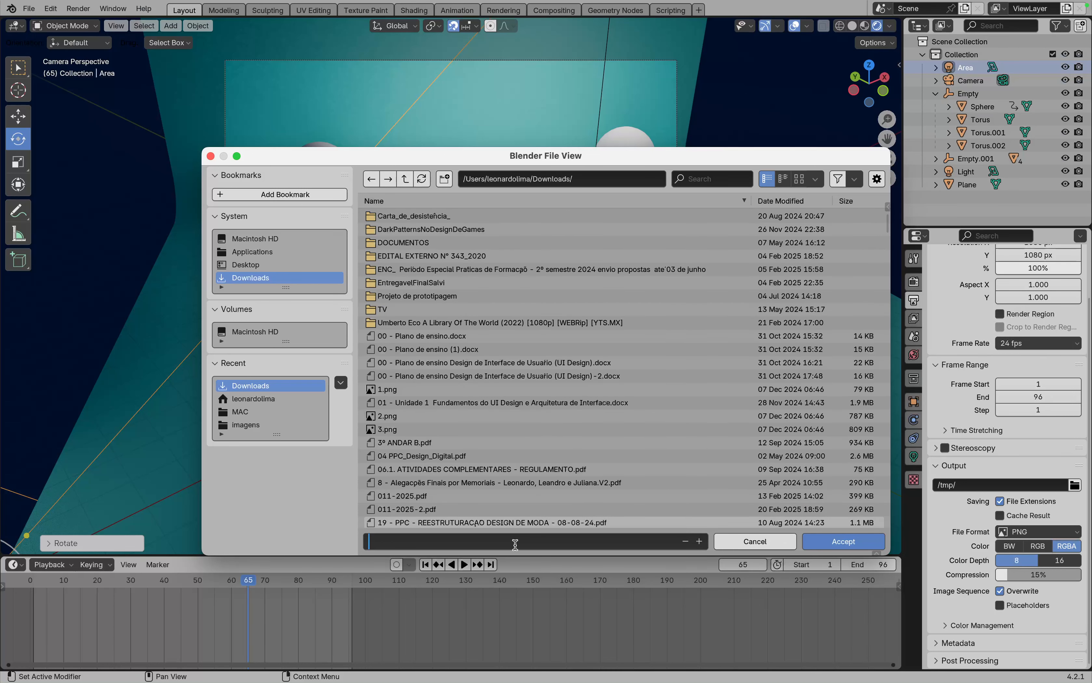
text(bolas)
key(Return)
click(844, 541)
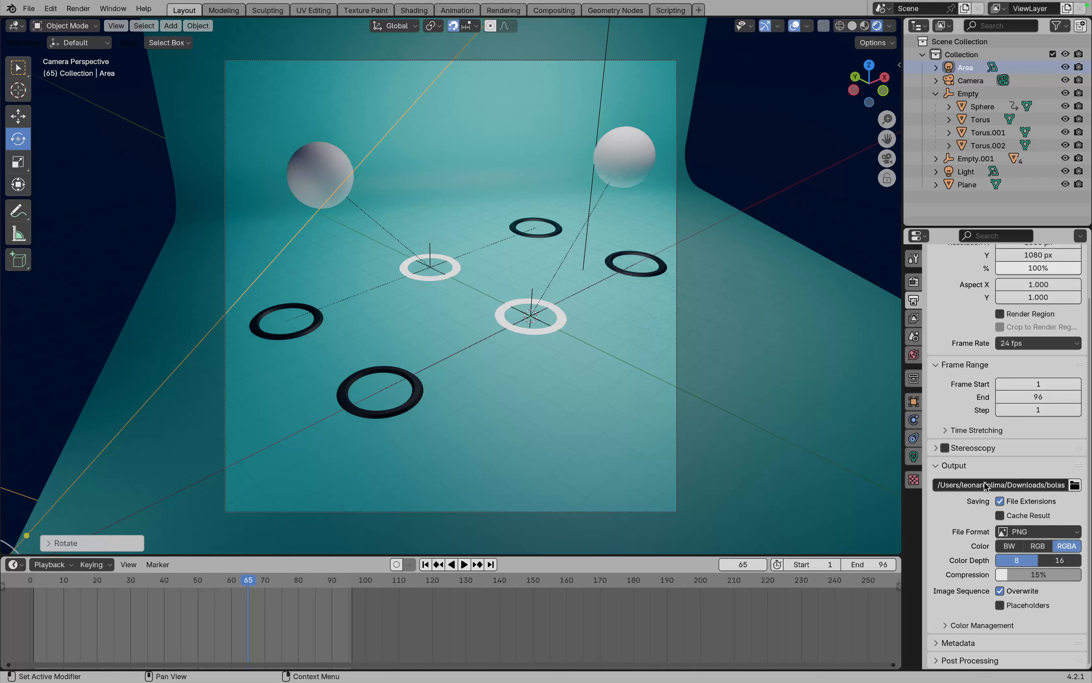
- Set the output file format to FFmpeg Video with an MPEG-4 container
click(1048, 532)
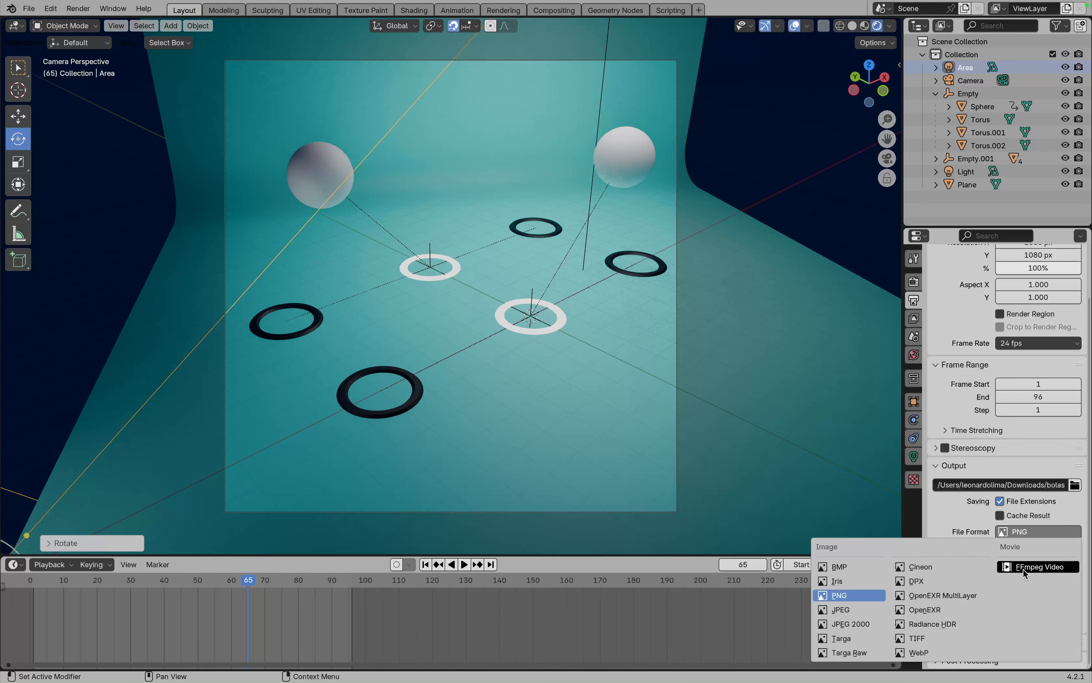
click(1033, 568)
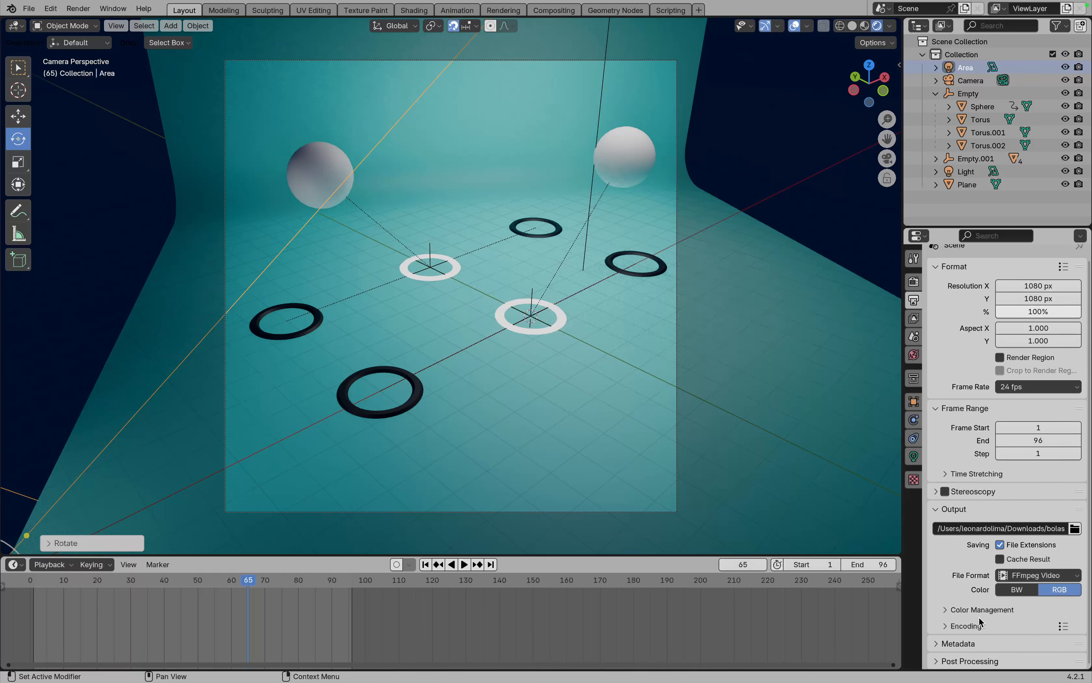
click(967, 626)
scroll(966, 628, down, 3)
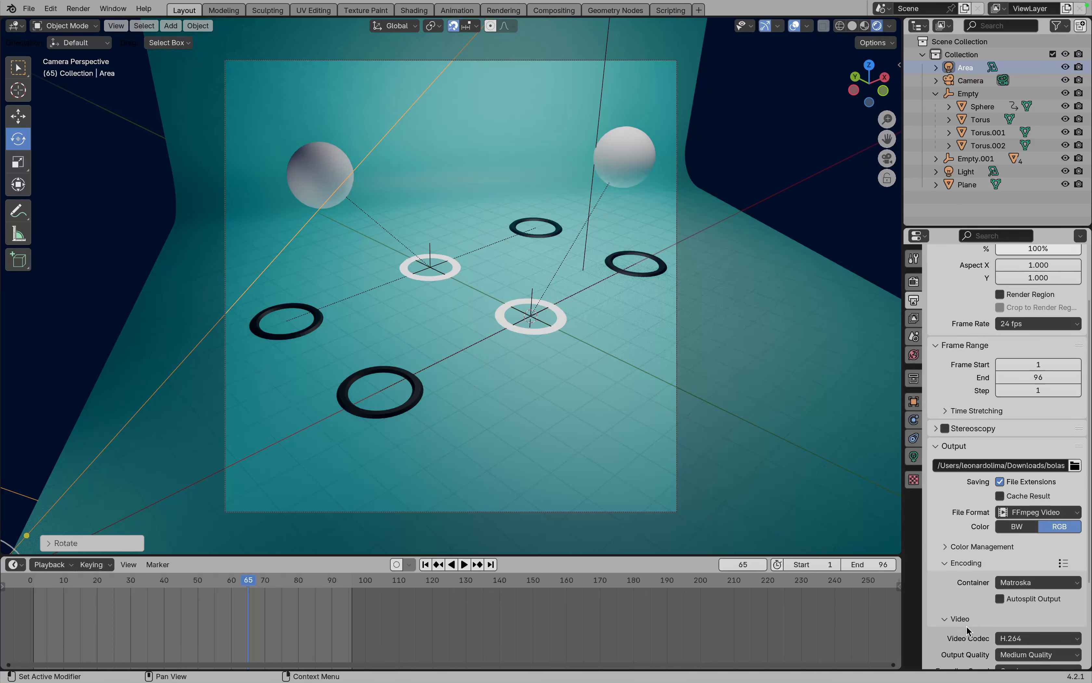
click(1038, 581)
click(1017, 465)
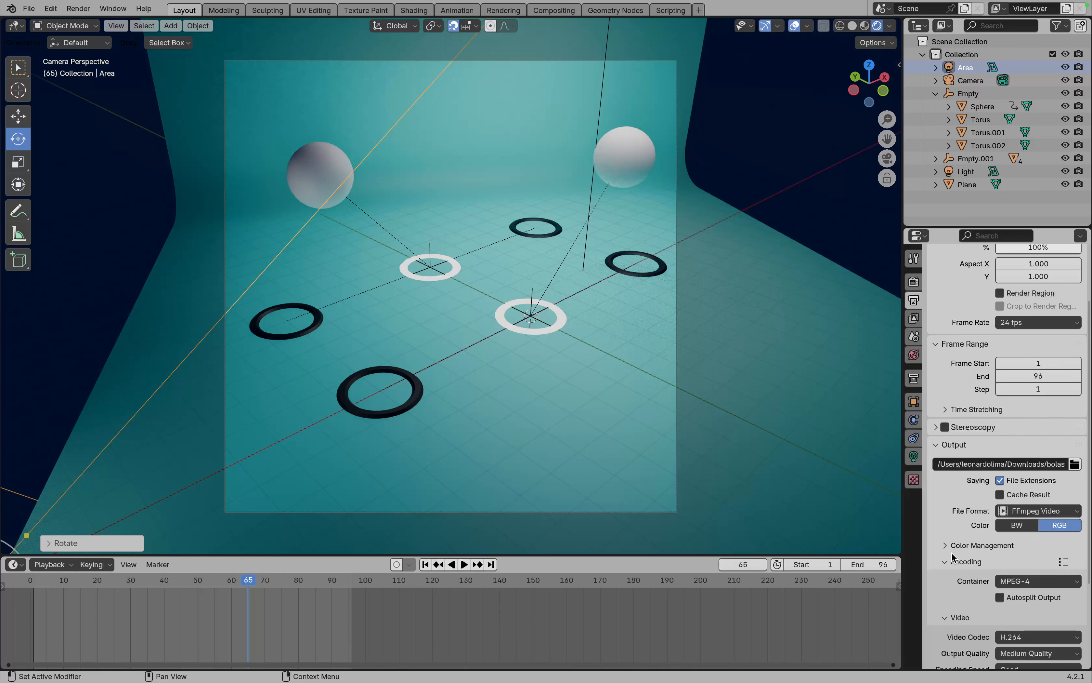
- Set the render resolution percentage to 50%
scroll(952, 553, up, 4)
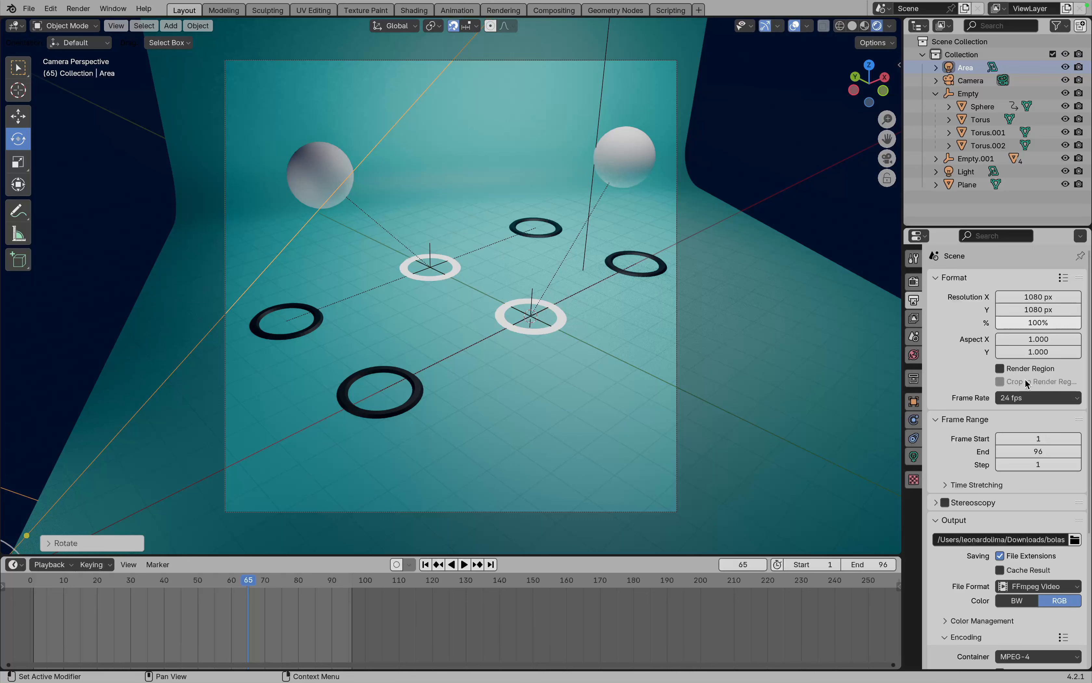
click(1036, 321)
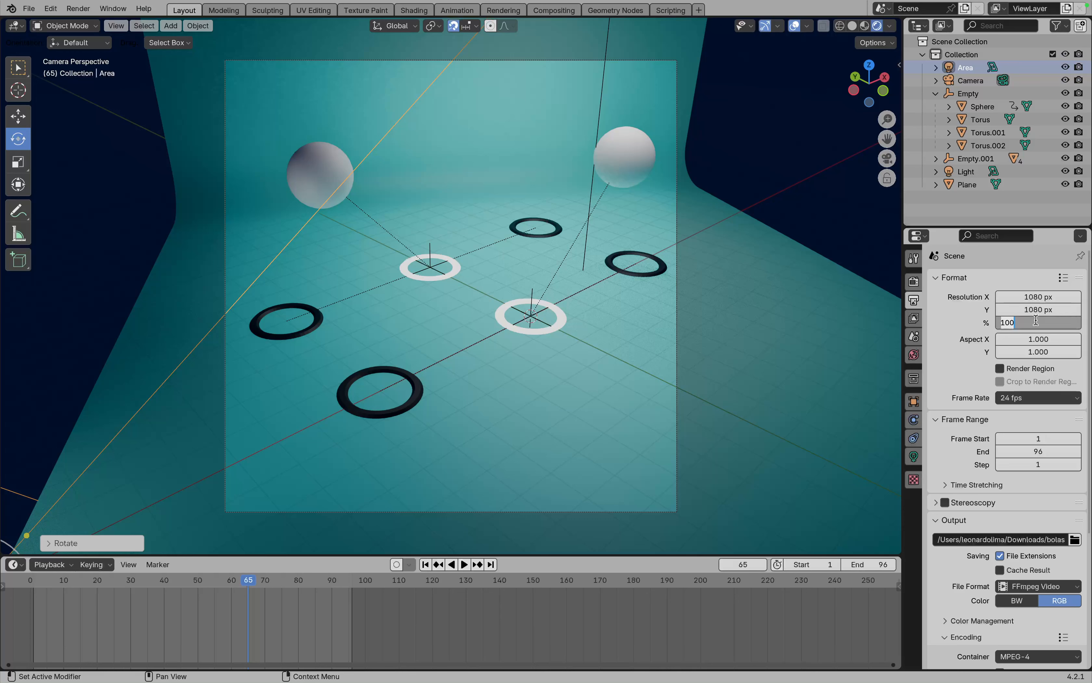
text(50)
key(Return)
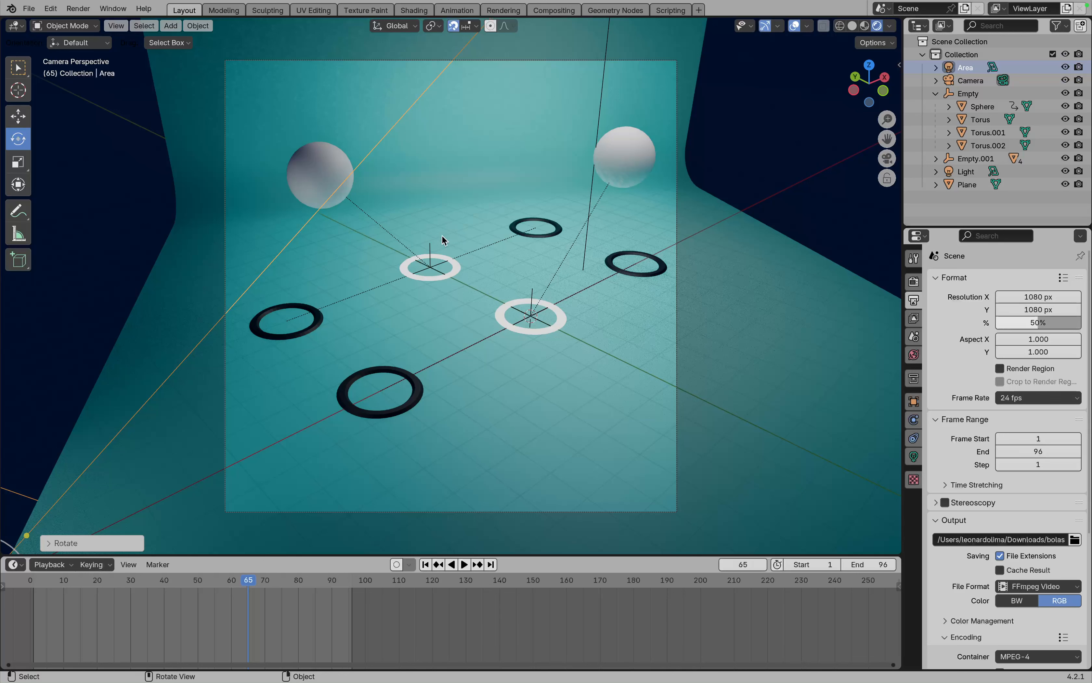
- Start rendering the full animation to the configured video output
key(ctrl+F12)
click(77, 9)
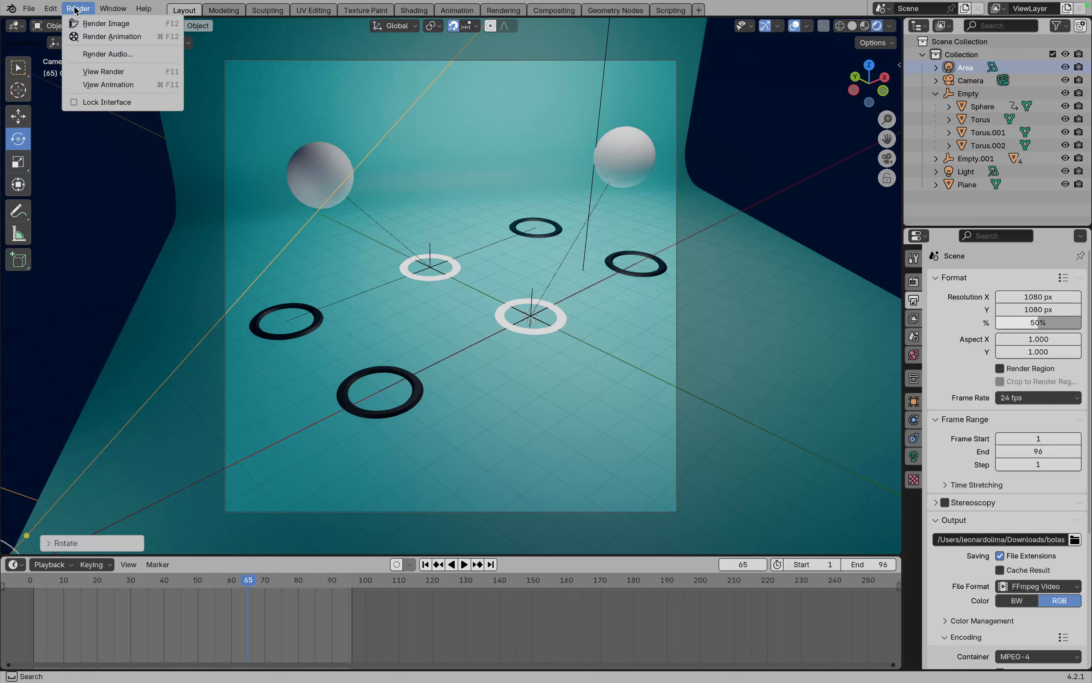
click(104, 37)
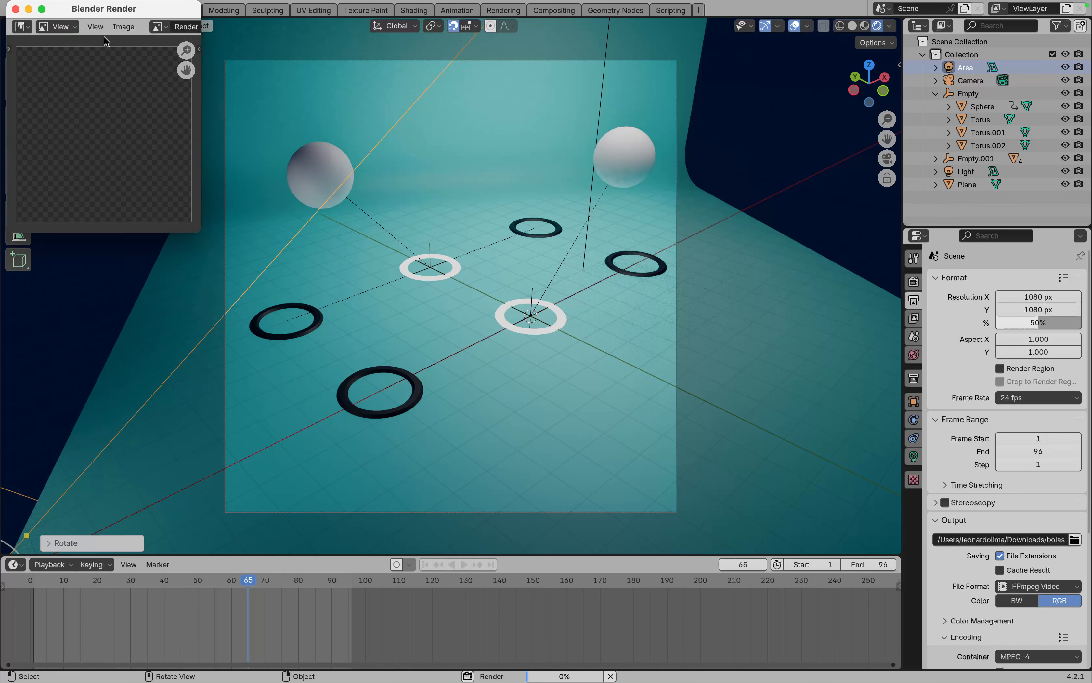